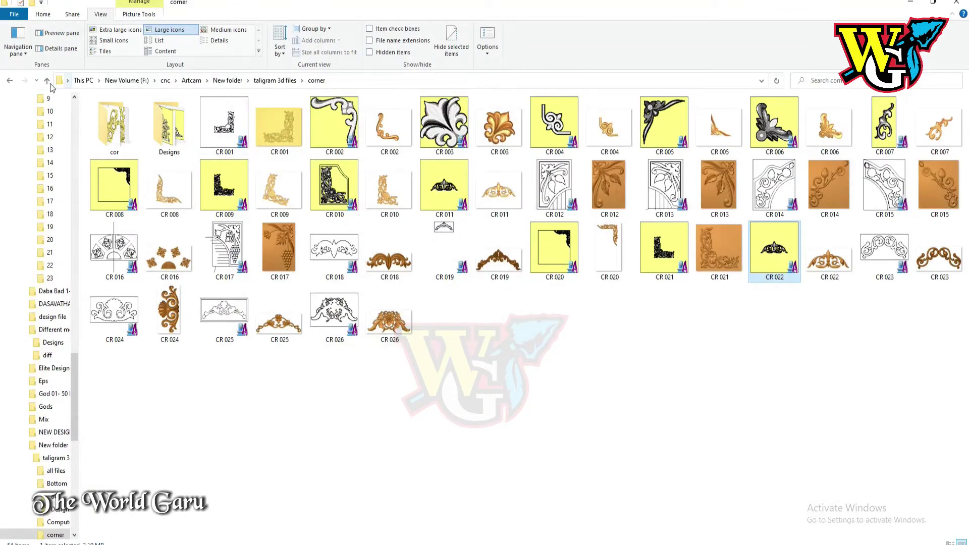
# Step: Browse the cnc and Artcam design collections, examining the Cot & Sofa and 3D Door folders
pyautogui.click(48, 81)
pyautogui.click(48, 82)
pyautogui.click(47, 81)
pyautogui.click(48, 82)
pyautogui.click(47, 82)
pyautogui.doubleClick(115, 132)
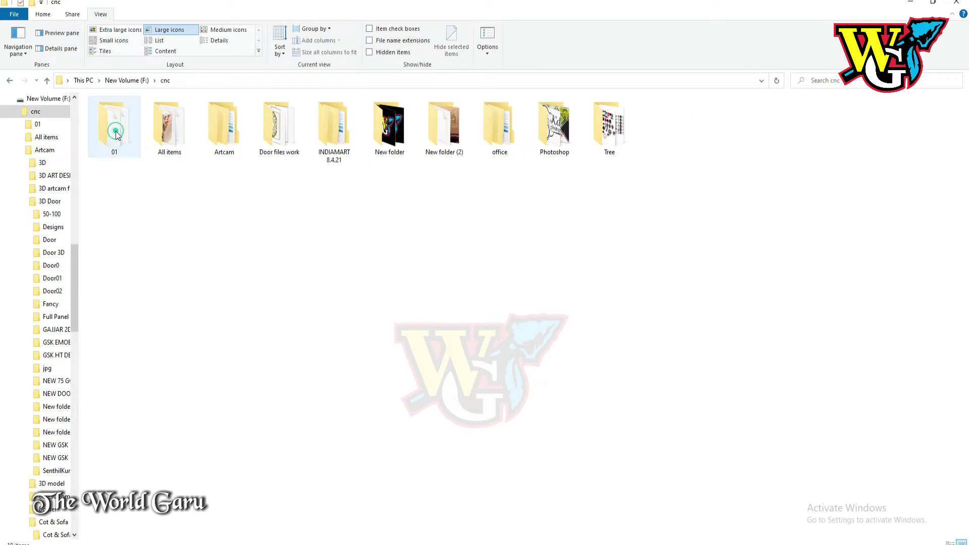
pyautogui.doubleClick(224, 129)
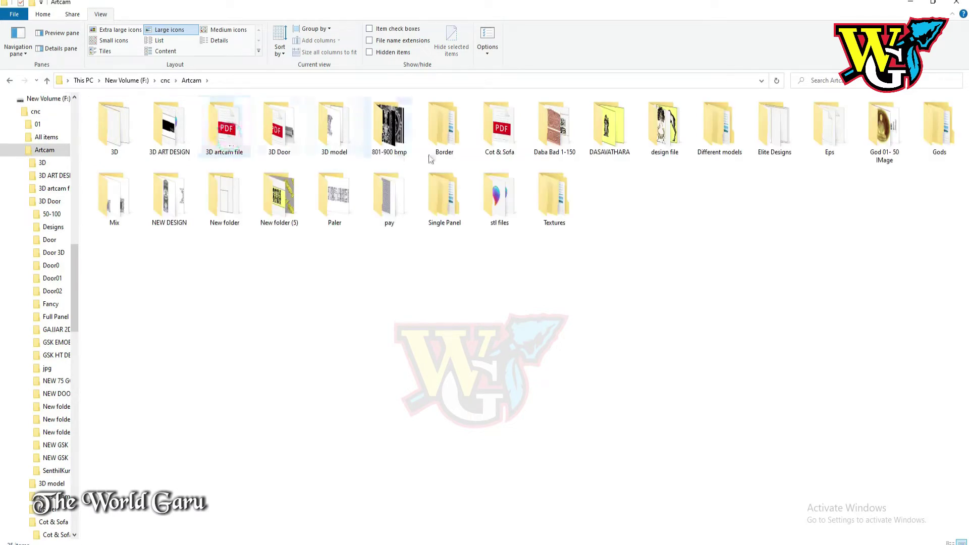
pyautogui.doubleClick(499, 126)
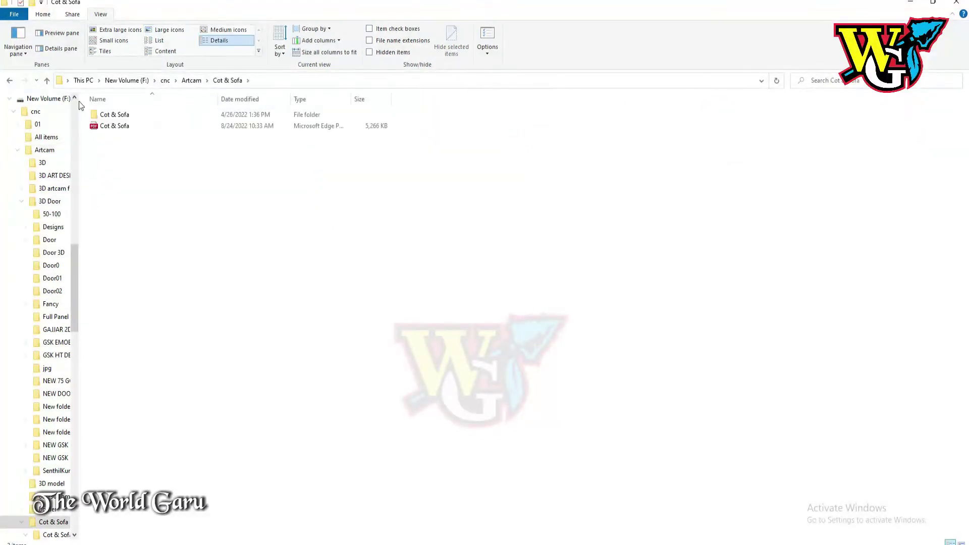
pyautogui.doubleClick(114, 115)
pyautogui.click(48, 81)
pyautogui.click(47, 80)
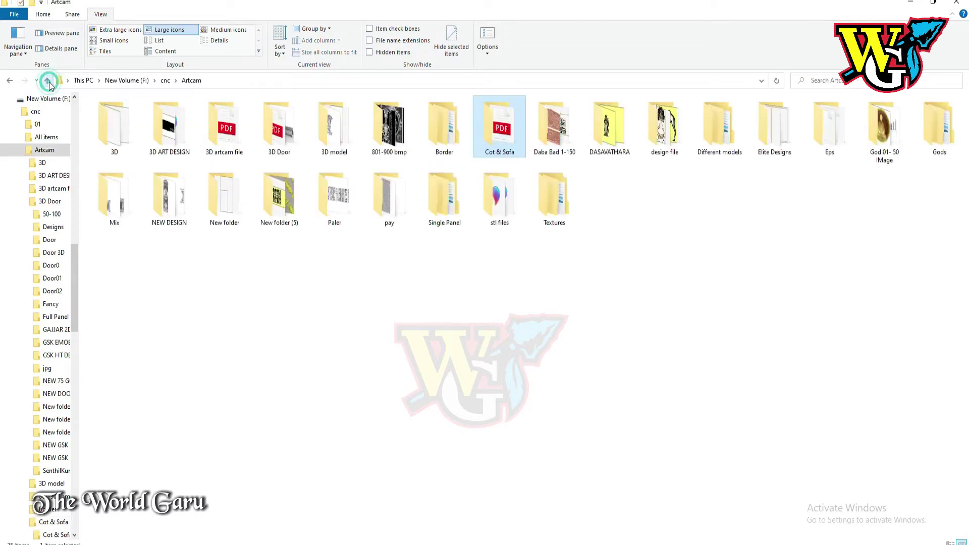
pyautogui.doubleClick(271, 154)
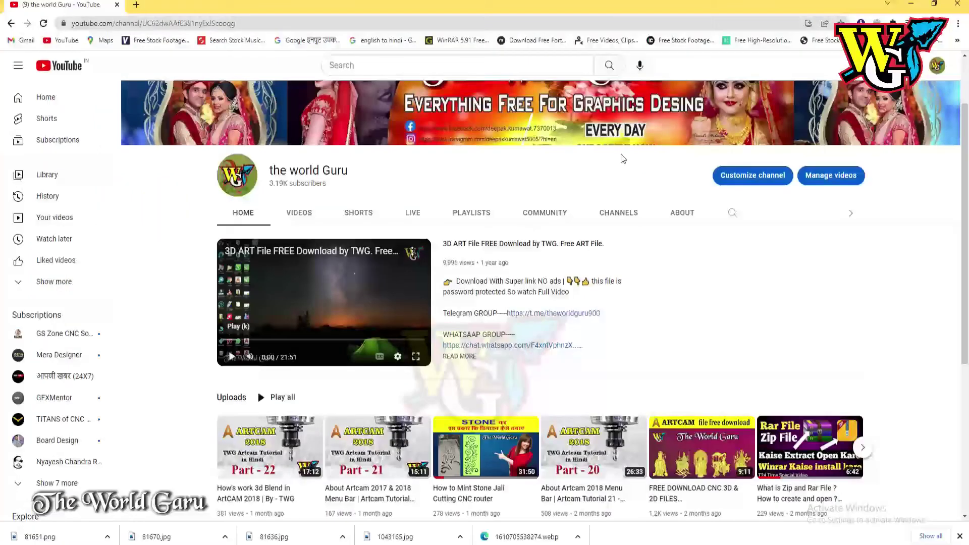
# Step: Switch to ArtCAM, import the relief CR 022.art from the Desktop and move it to the model's upper-left area in 3D view
pyautogui.click(910, 3)
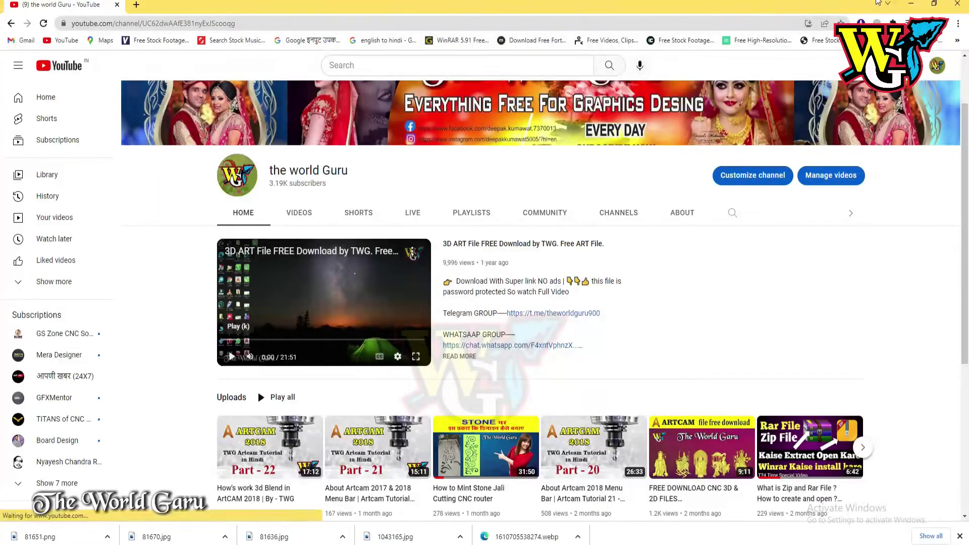
pyautogui.click(911, 3)
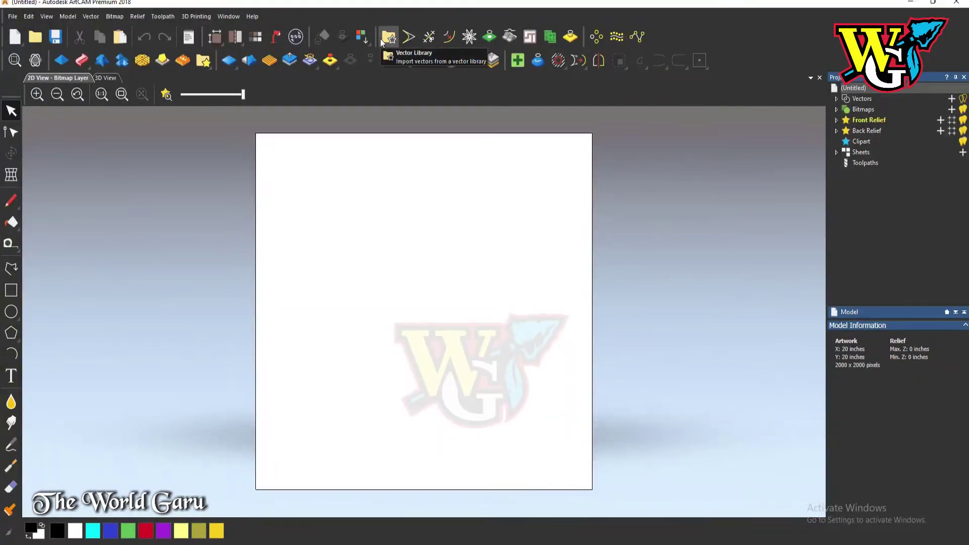
pyautogui.click(138, 16)
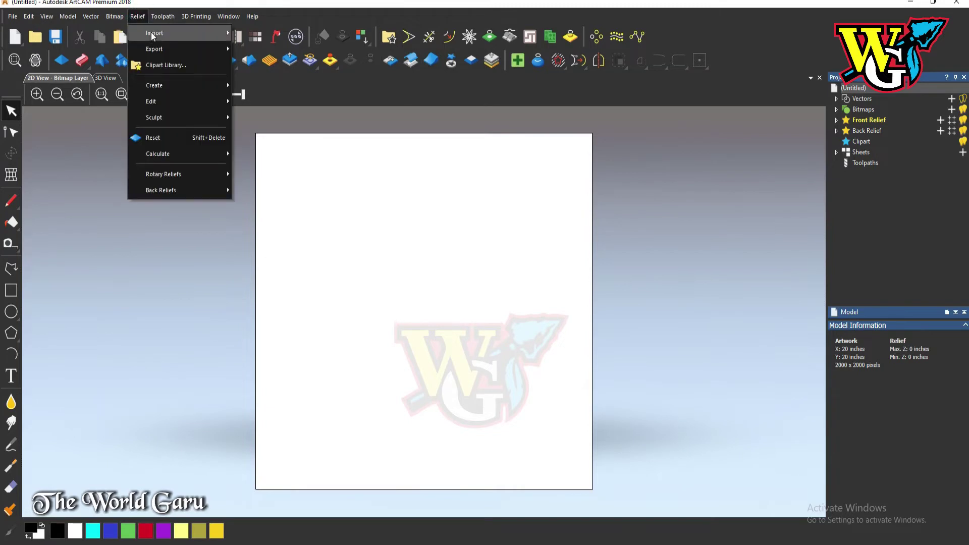
pyautogui.moveTo(150, 32)
pyautogui.click(280, 34)
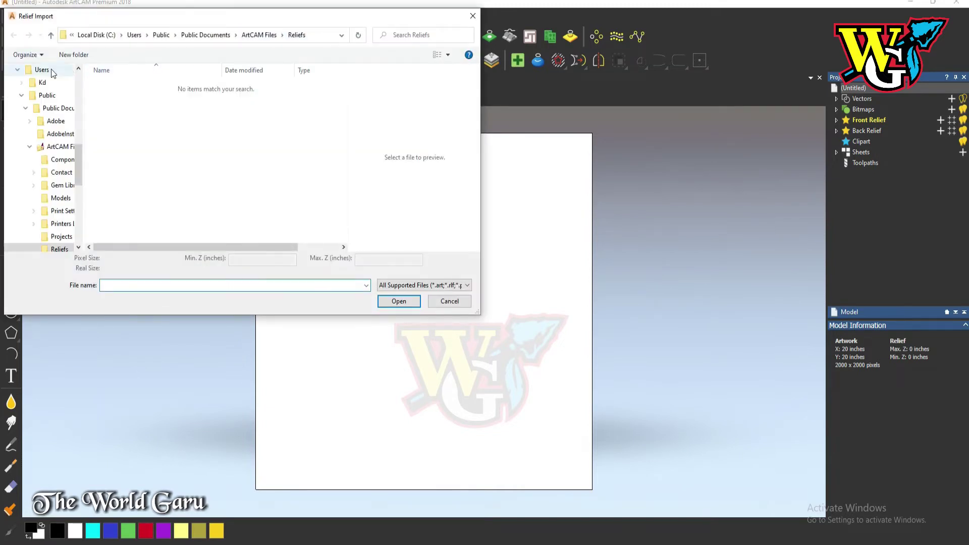
pyautogui.scroll(10, 63, 83)
pyautogui.scroll(3, 63, 86)
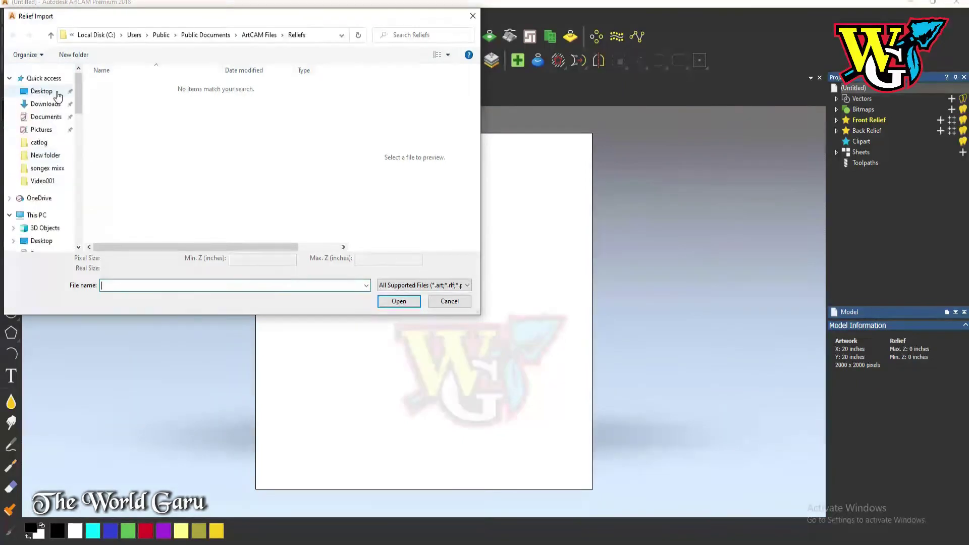
pyautogui.click(57, 94)
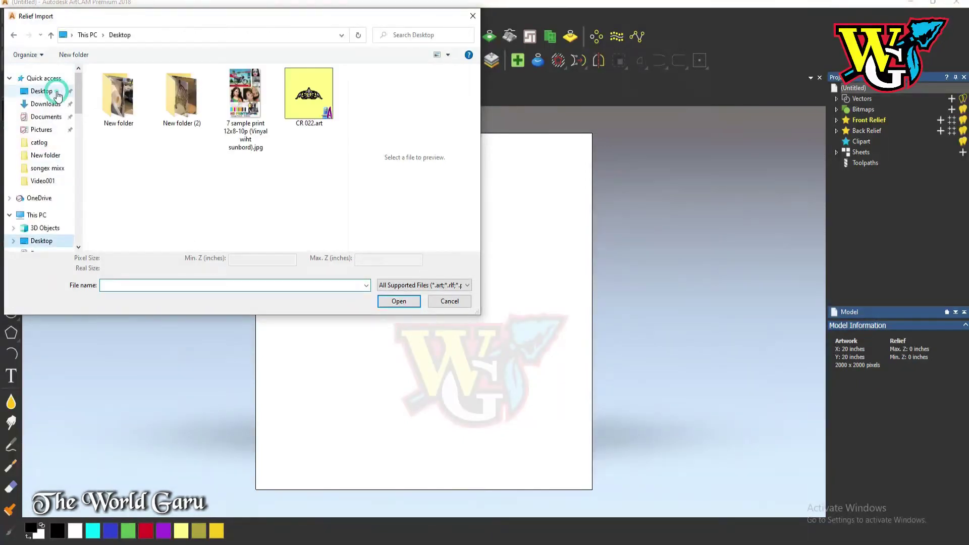
pyautogui.click(321, 112)
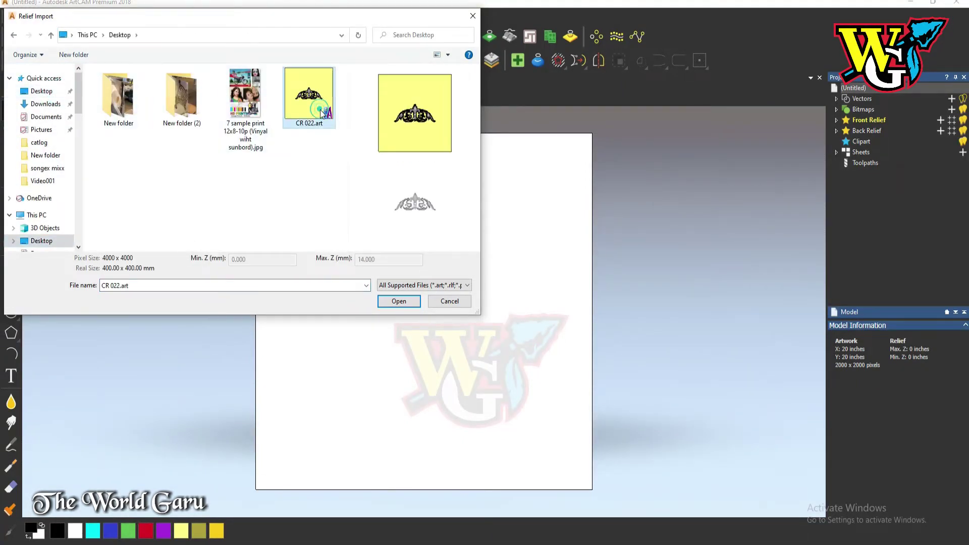
pyautogui.click(415, 302)
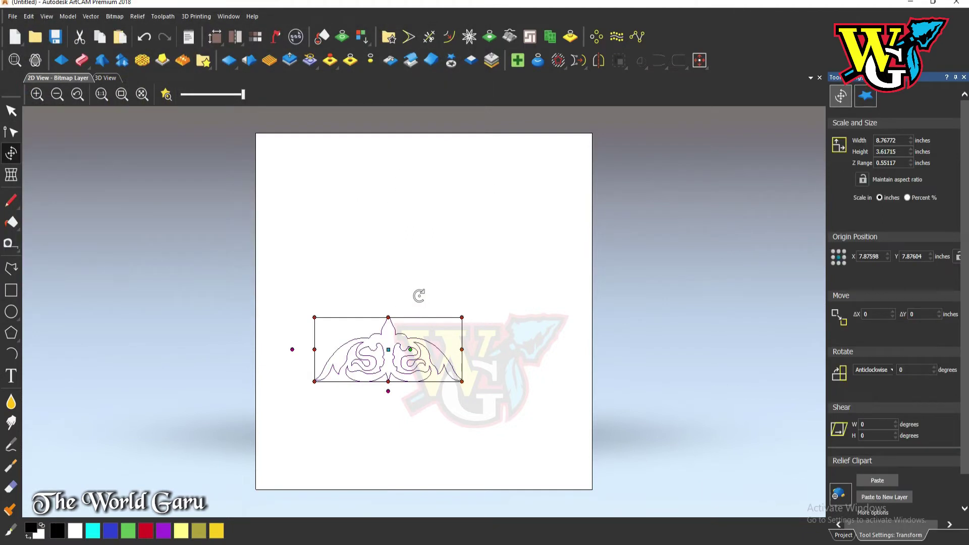
pyautogui.press('F3')
pyautogui.moveTo(390, 337); pyautogui.dragTo(343, 179)
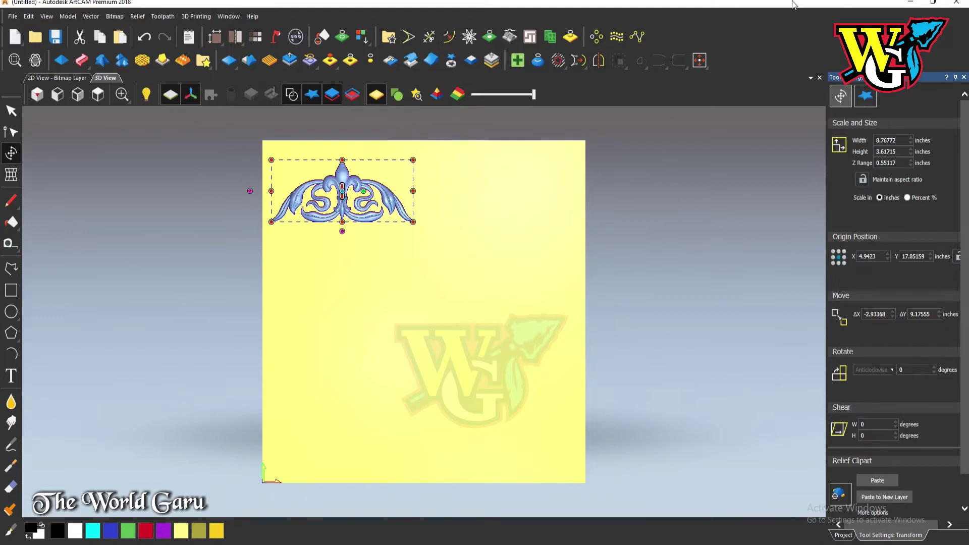
# Step: Lock the relief's aspect ratio and set its height to 4822 inches
pyautogui.doubleClick(895, 163)
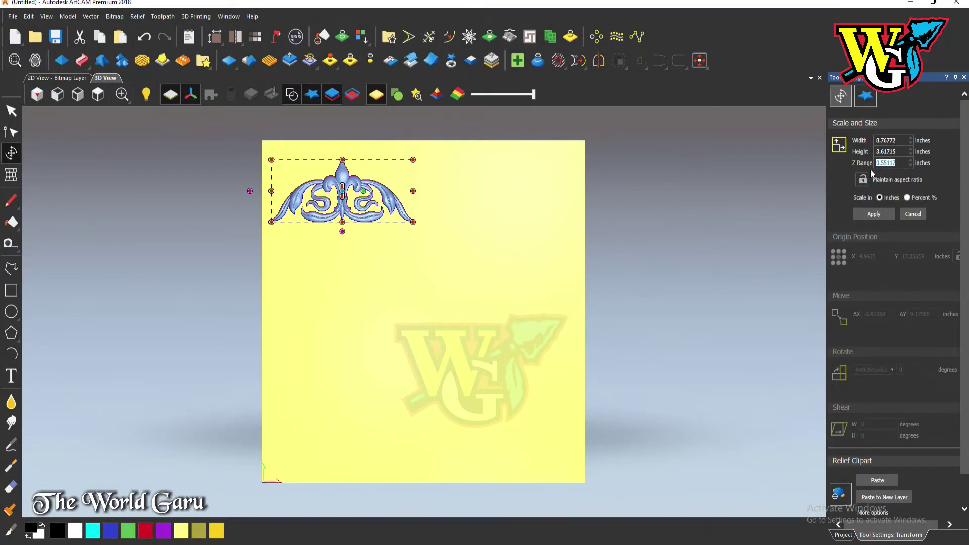
pyautogui.click(863, 178)
pyautogui.hotkey('shift', 'Tab')
pyautogui.write('4822')
pyautogui.click(873, 214)
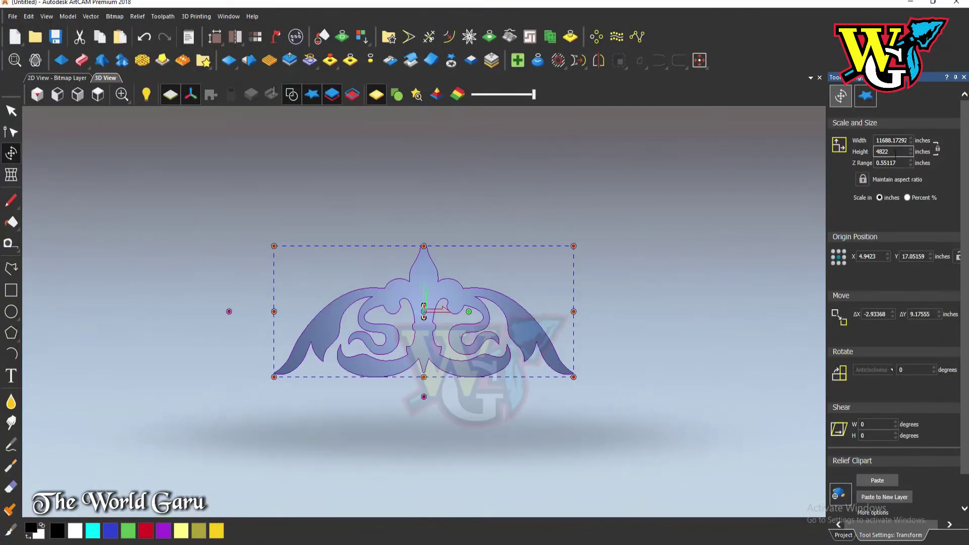
# Step: Set the relief's height to 10 inches with the proportions locked
pyautogui.doubleClick(895, 151)
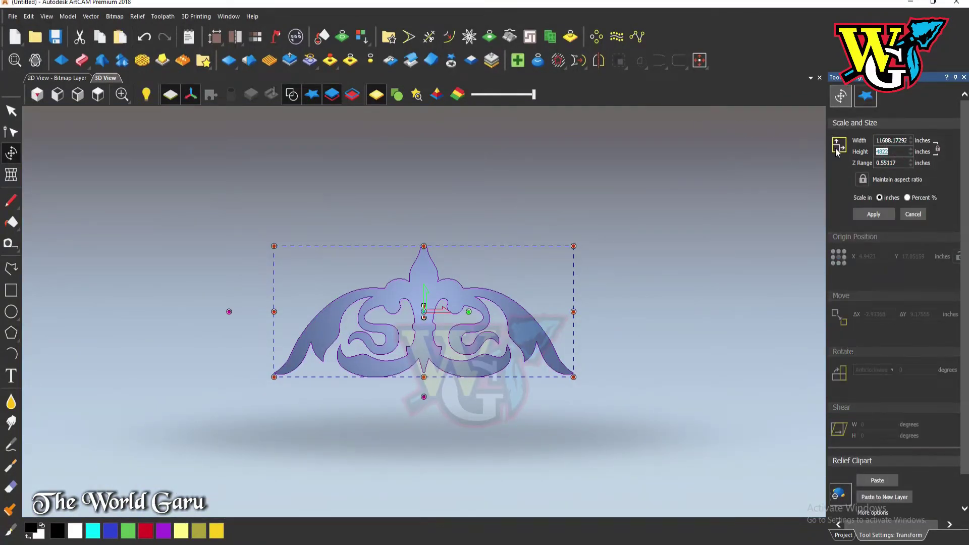
pyautogui.write('10')
pyautogui.click(873, 214)
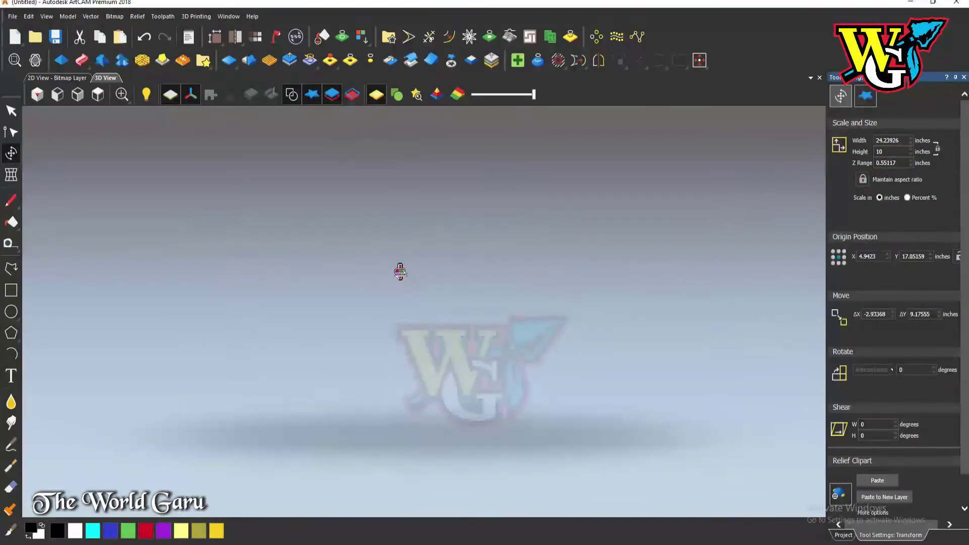
pyautogui.scroll(5, 408, 284)
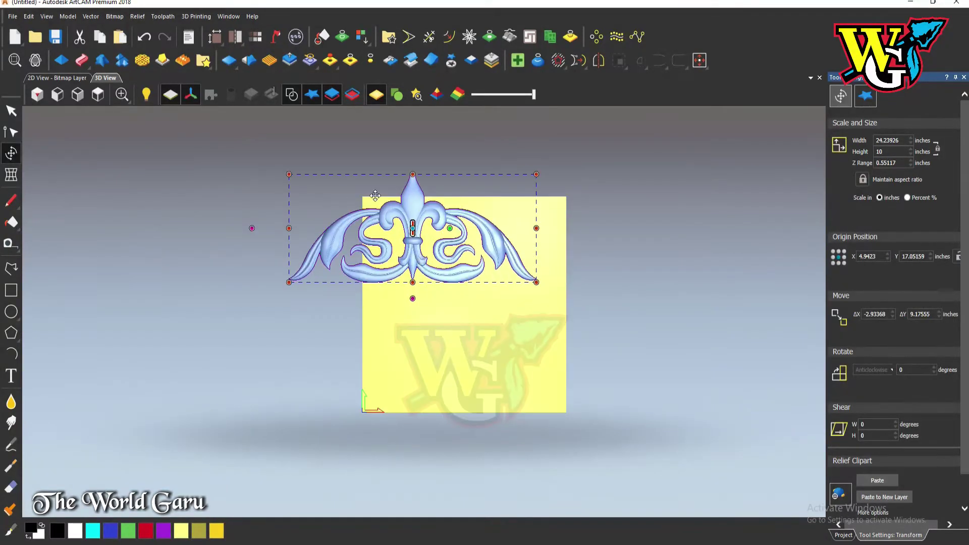
# Step: Change the model's units to millimetres with the Set Size command
pyautogui.click(85, 18)
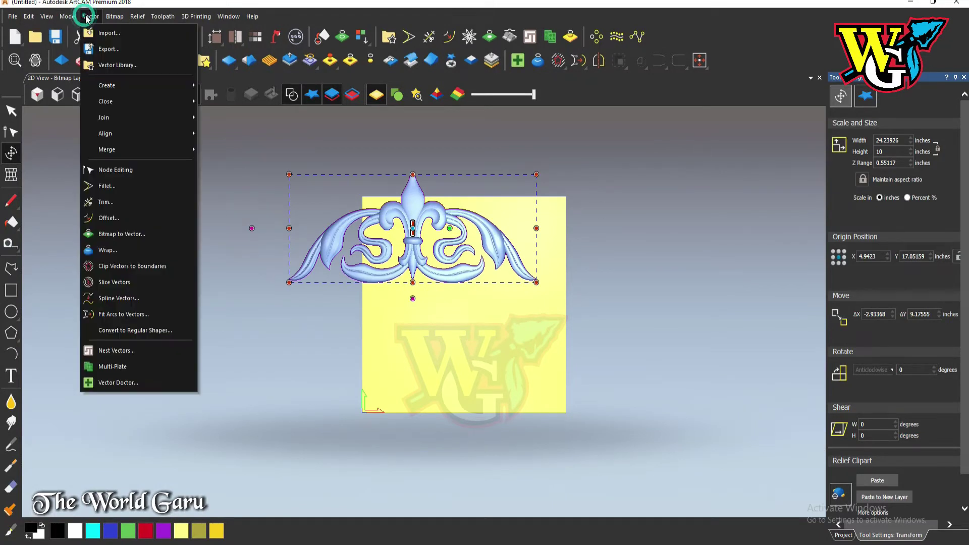
pyautogui.moveTo(67, 16)
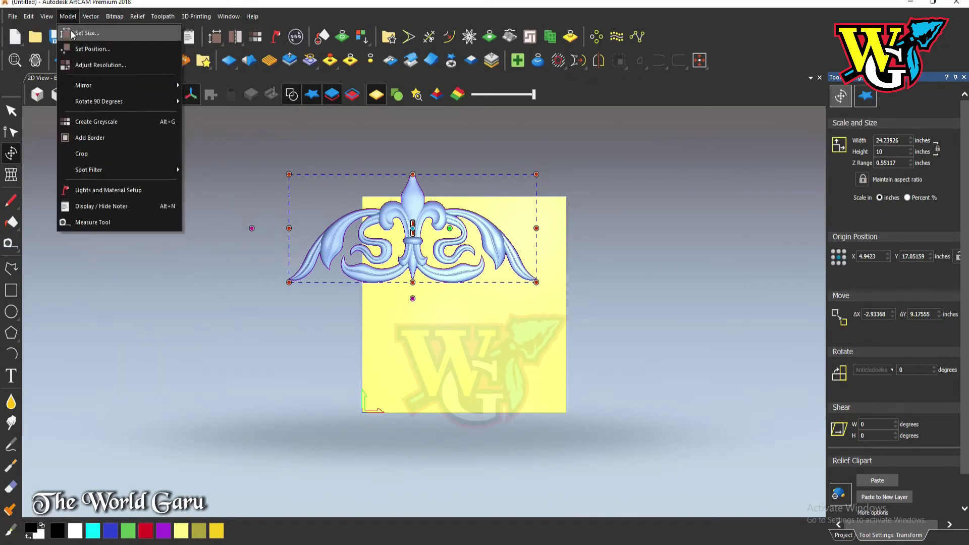
pyautogui.click(76, 33)
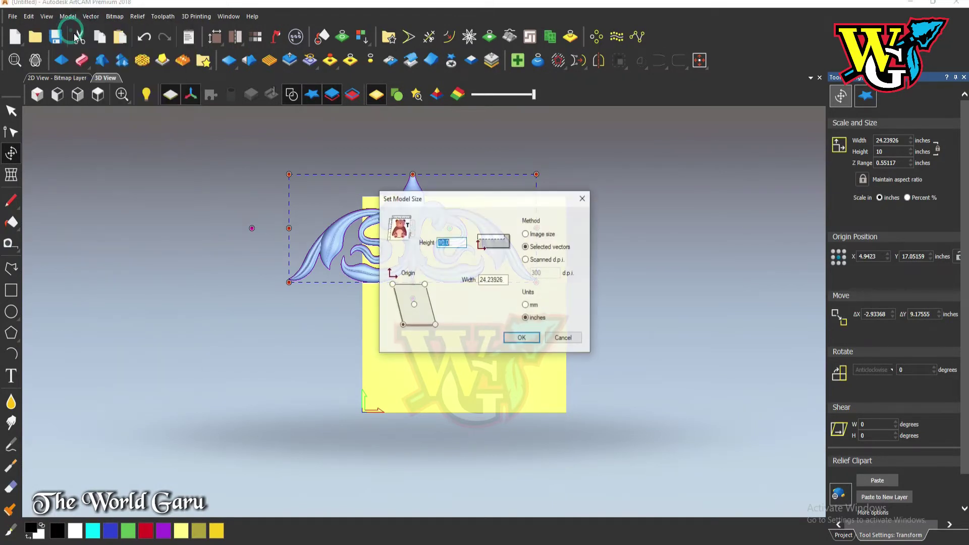
pyautogui.click(525, 305)
pyautogui.click(522, 338)
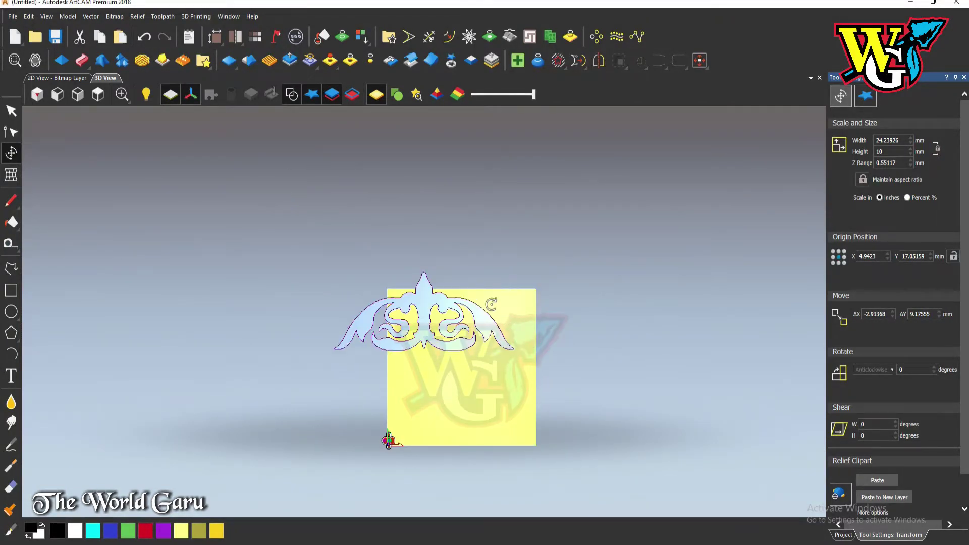
# Step: Set the relief's height to 400 mm
pyautogui.scroll(5, 444, 316)
pyautogui.doubleClick(890, 155)
pyautogui.click(865, 211)
pyautogui.write('2')
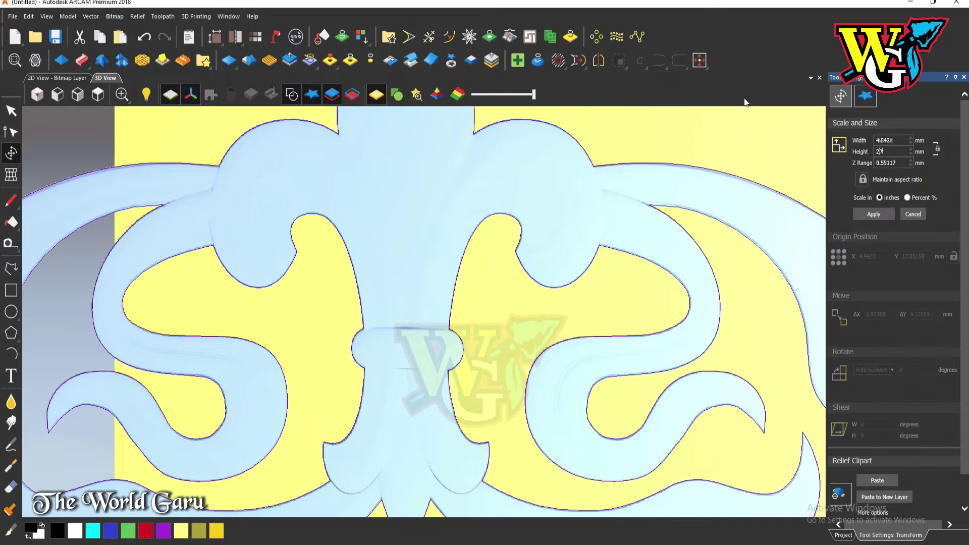
pyautogui.write('0')
pyautogui.press('BackSpace')
pyautogui.press('BackSpace')
pyautogui.write('400')
pyautogui.click(864, 215)
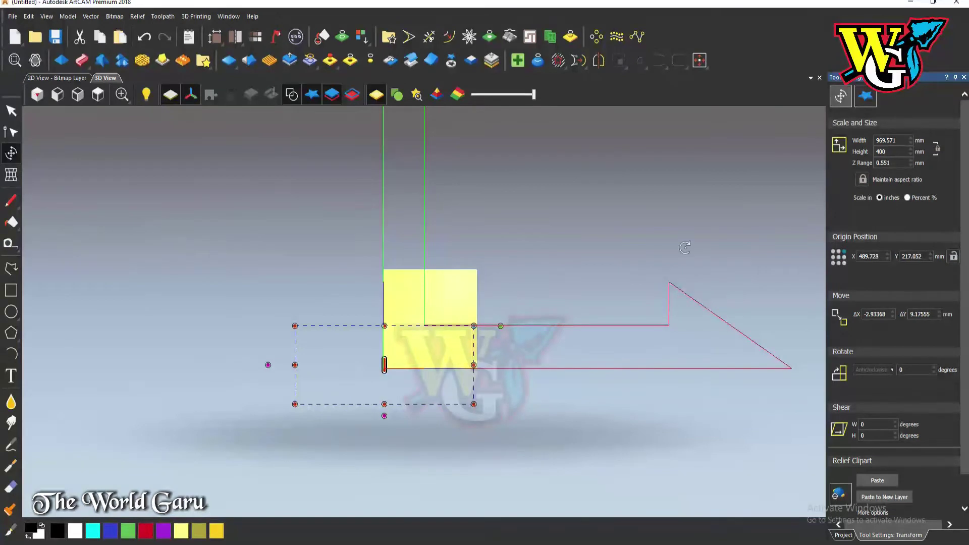
# Step: Reduce the relief's height to 60 mm
pyautogui.doubleClick(883, 151)
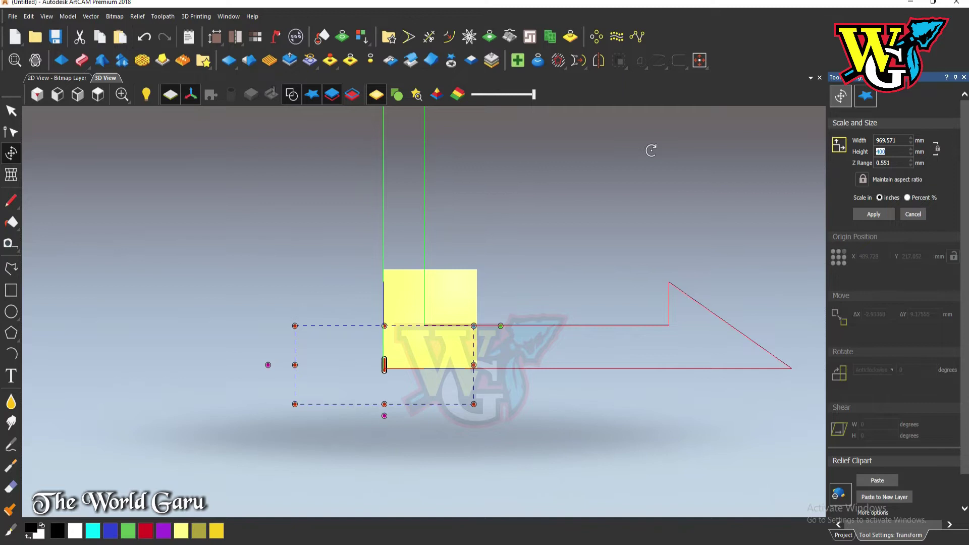
pyautogui.write('60')
pyautogui.click(879, 217)
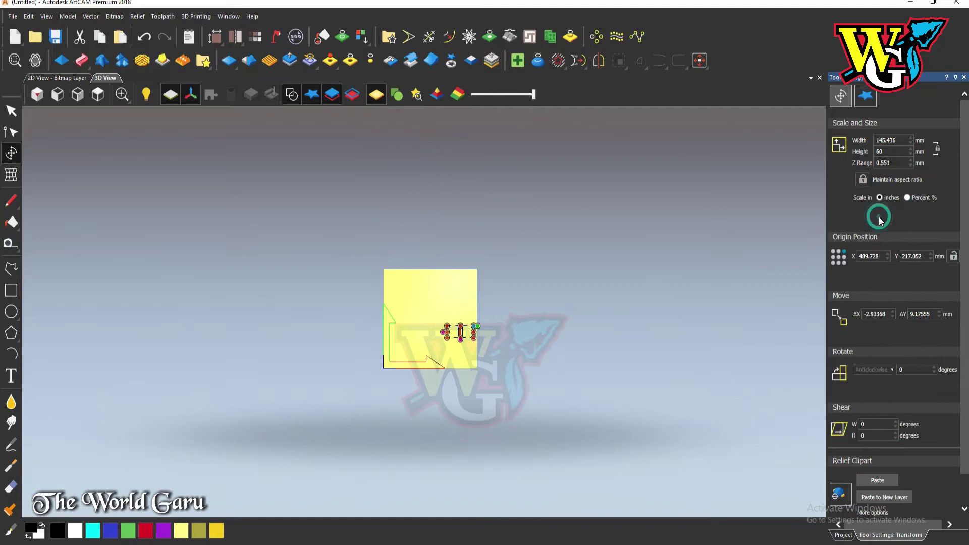
# Step: Move the relief about 25.5 mm to the right and leave the transform without pasting it
pyautogui.scroll(10, 504, 291)
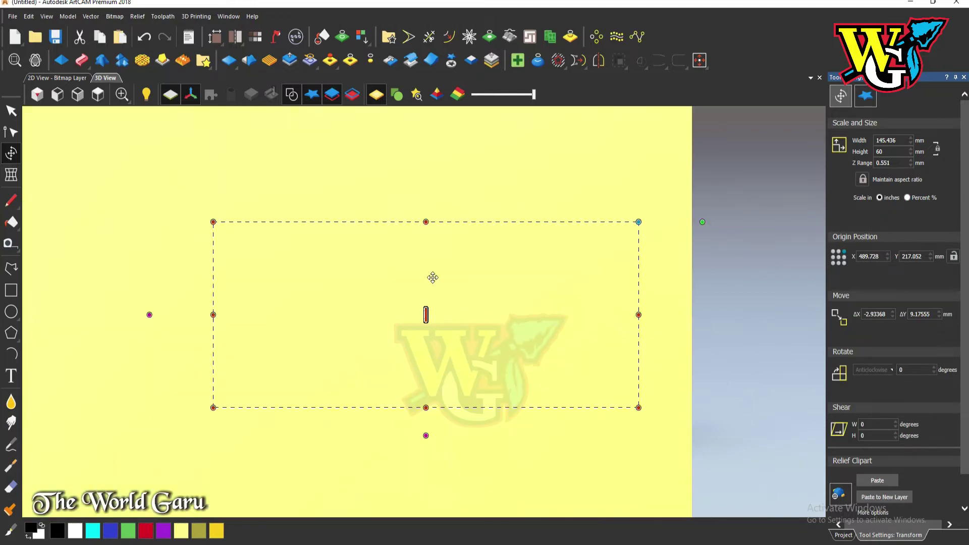
pyautogui.moveTo(426, 314); pyautogui.dragTo(500, 308)
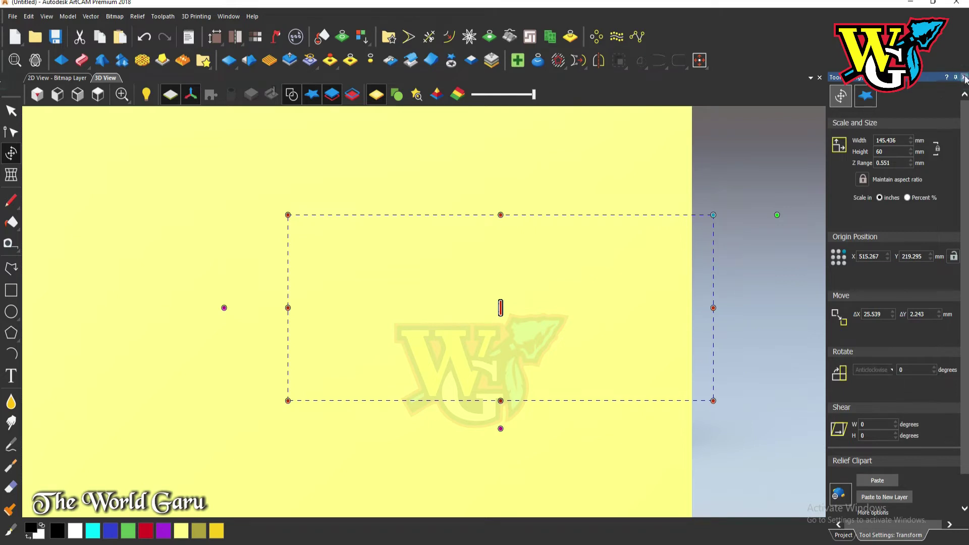
pyautogui.press('Escape')
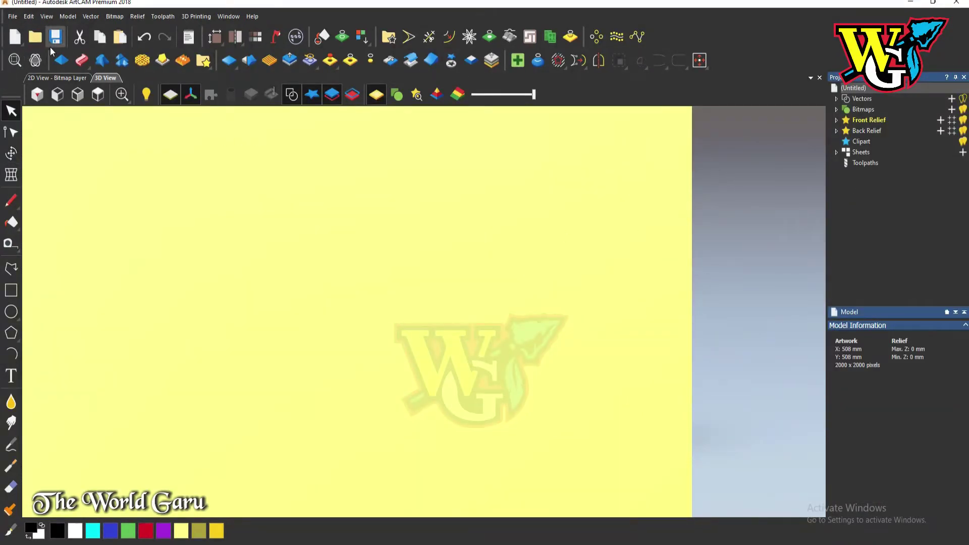
pyautogui.click(101, 14)
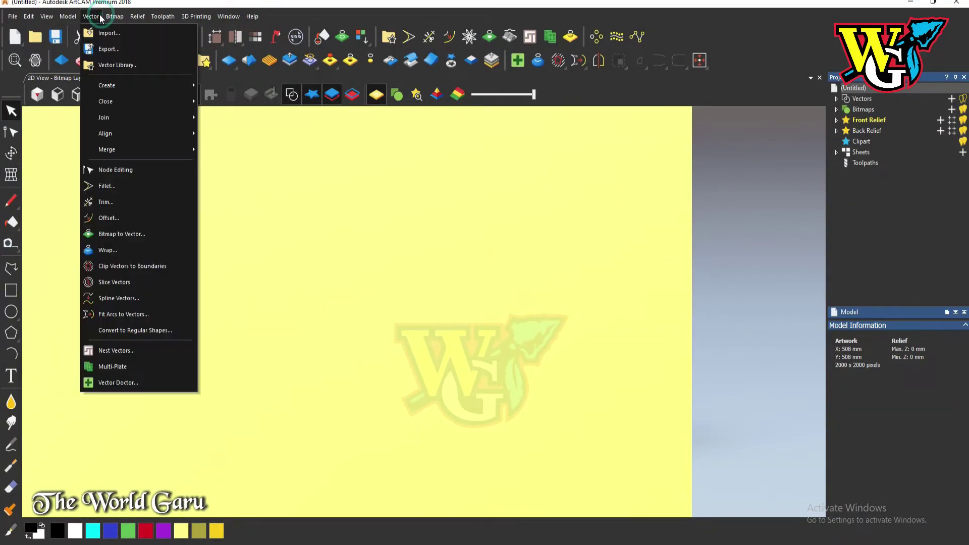
pyautogui.click(121, 33)
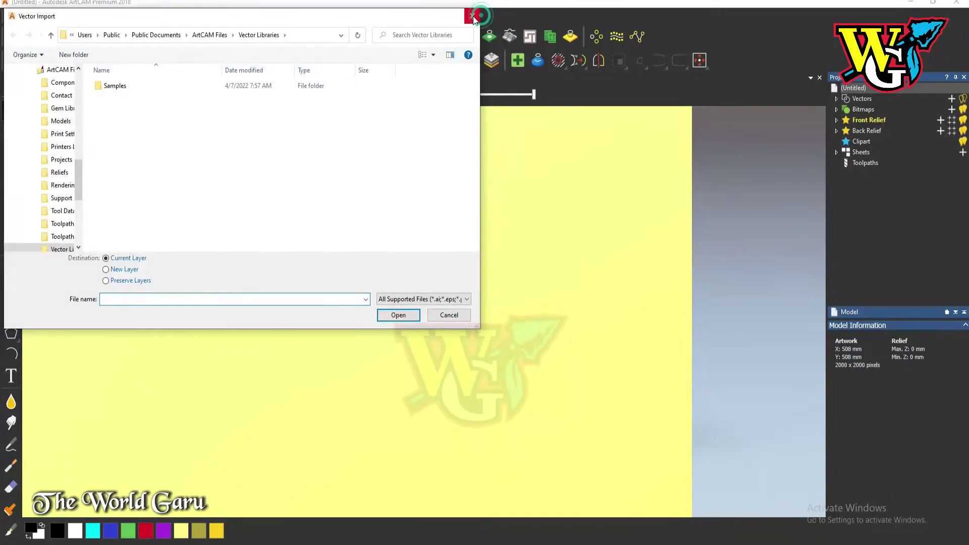
pyautogui.click(472, 15)
# Step: Import the relief CR 022.art again and place it near the model's upper edge, stretched to about 851 × 80 mm
pyautogui.click(137, 17)
pyautogui.moveTo(149, 33)
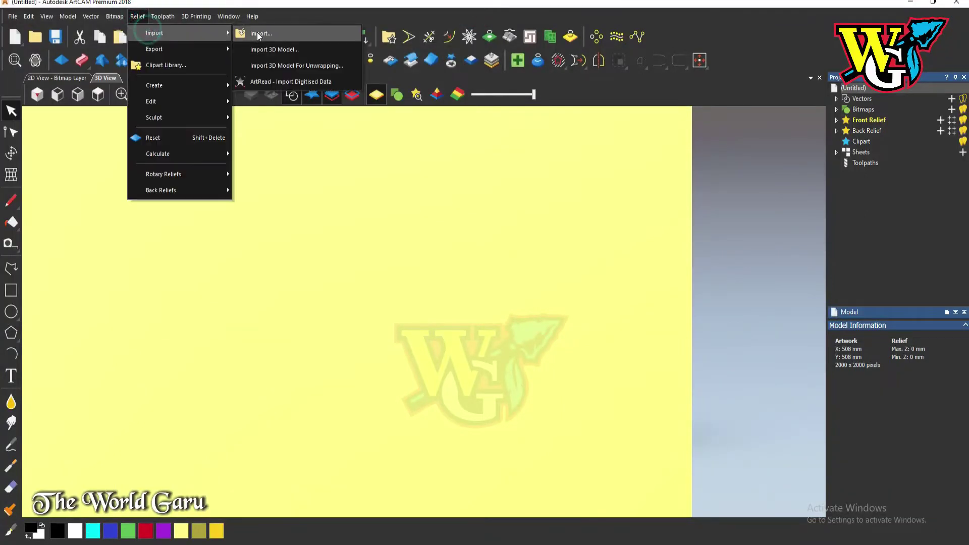
pyautogui.click(256, 32)
pyautogui.click(314, 104)
pyautogui.doubleClick(313, 103)
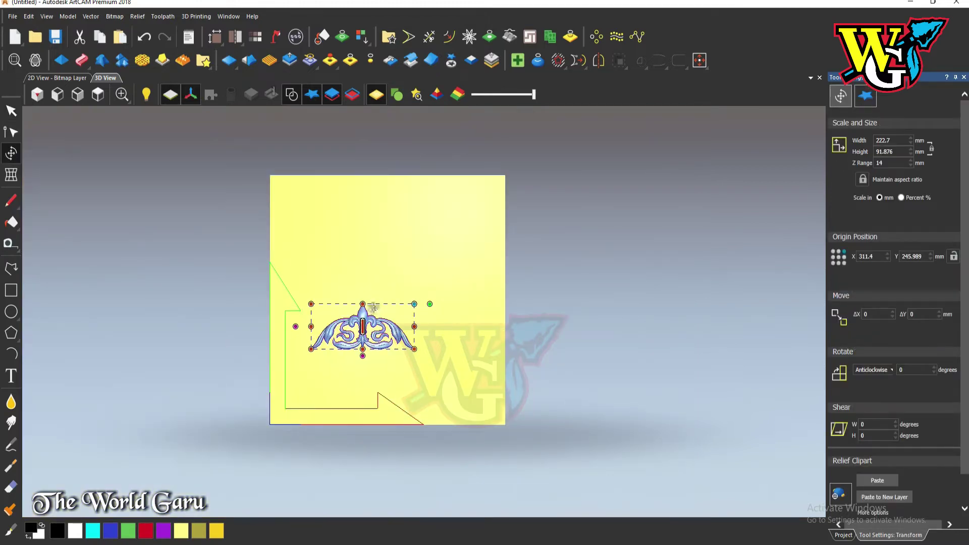
pyautogui.moveTo(362, 311); pyautogui.dragTo(331, 197)
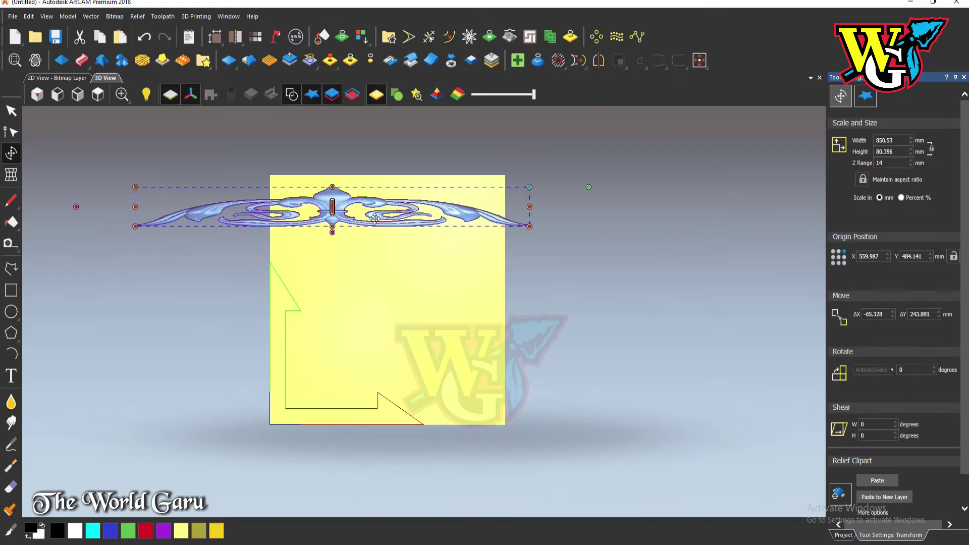
# Step: Undo the last stretch of the relief and move the relief into the model's upper-left corner
pyautogui.hotkey('ctrl', 'z')
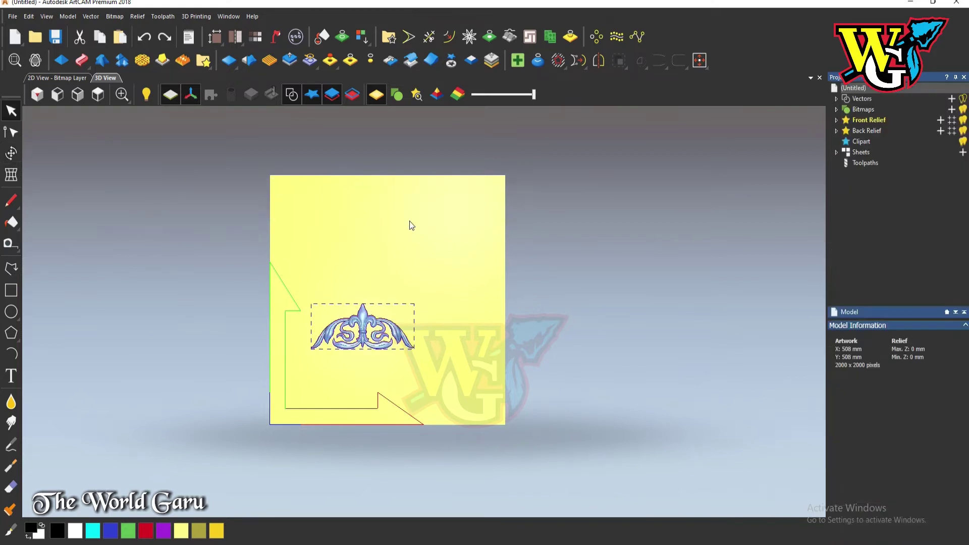
pyautogui.moveTo(358, 317); pyautogui.dragTo(324, 197)
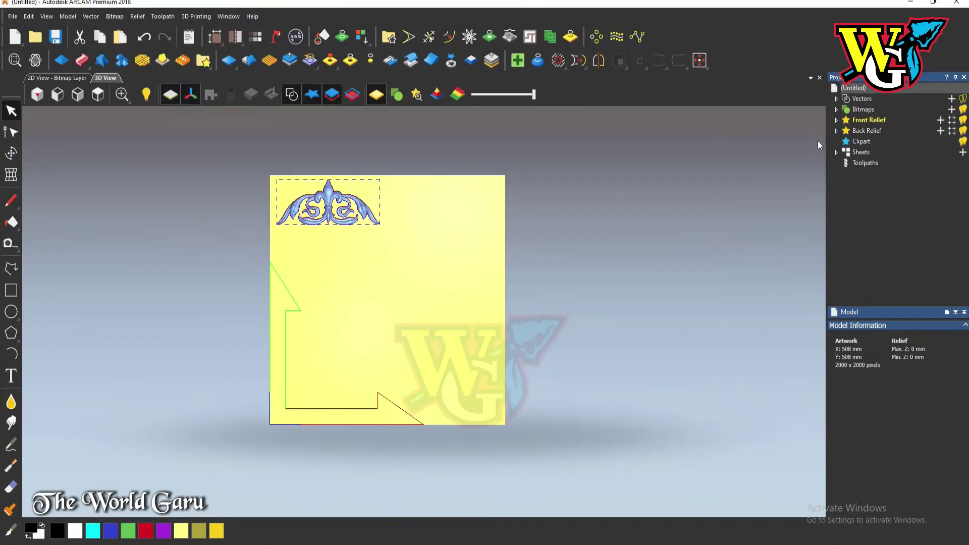
# Step: Scale the relief proportionally to a height of 100 mm
pyautogui.click(11, 154)
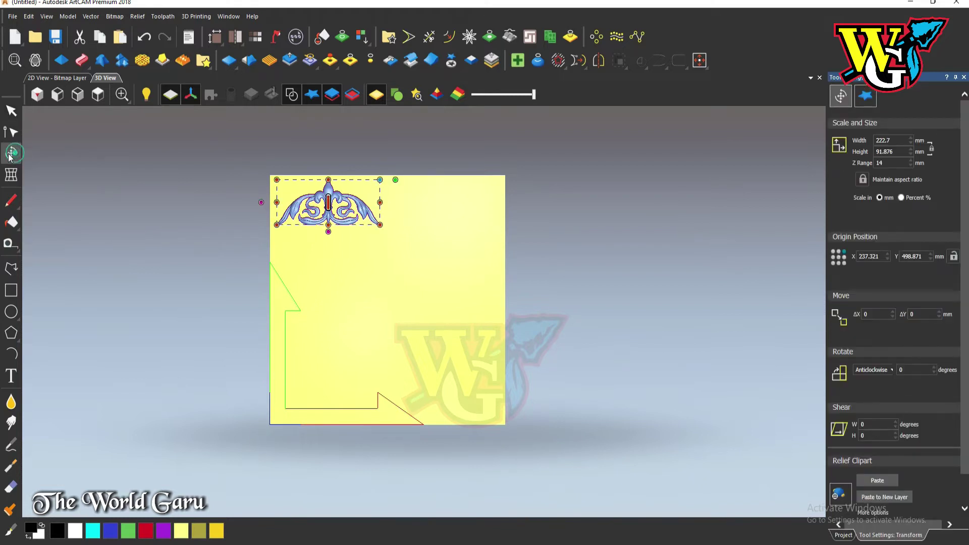
pyautogui.doubleClick(898, 154)
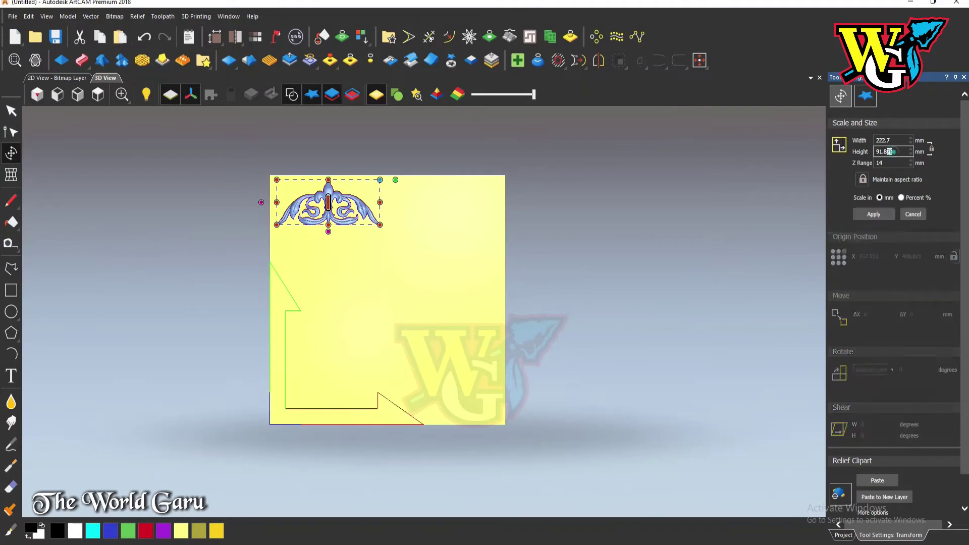
pyautogui.write('100')
pyautogui.click(870, 214)
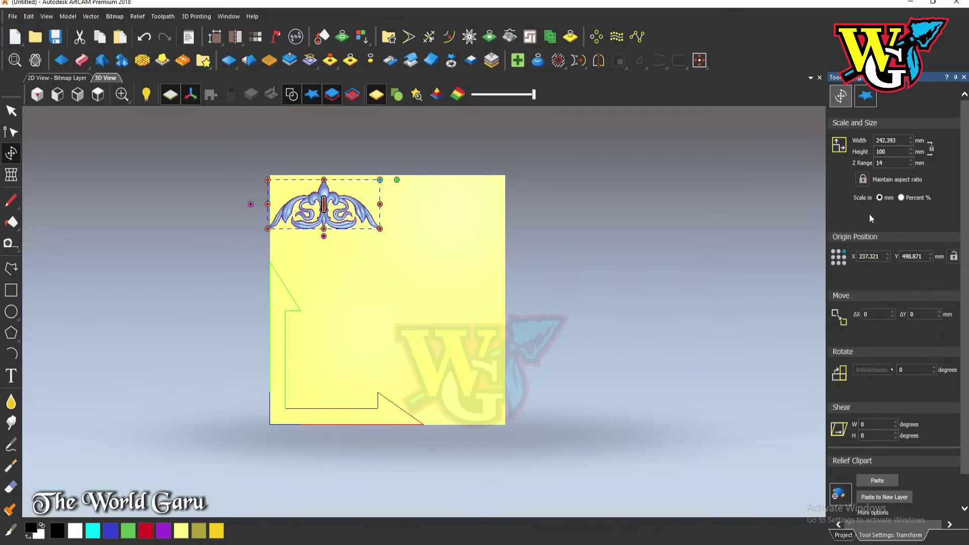
# Step: Reduce the relief's height to 80 mm in proportion and move it about 25.7 mm to the left
pyautogui.doubleClick(890, 152)
pyautogui.write('80')
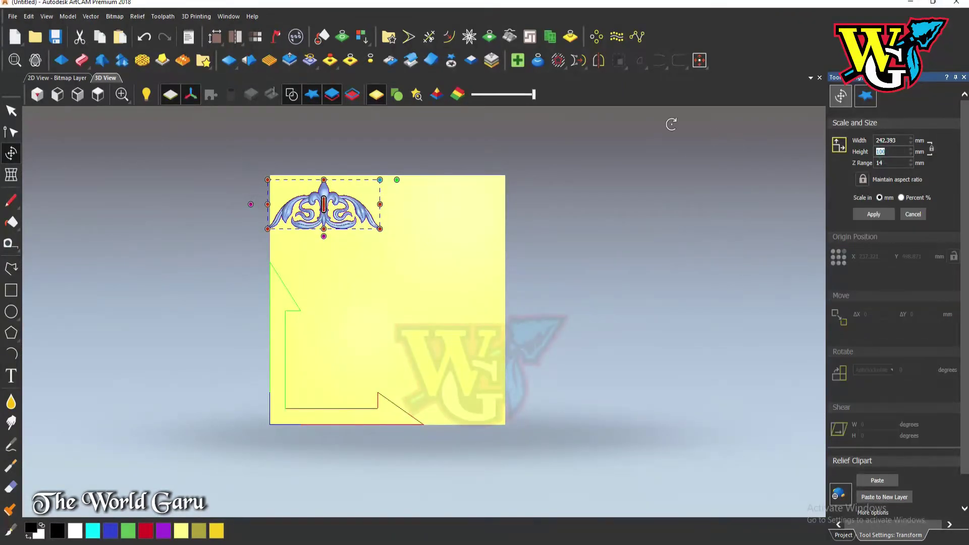
pyautogui.click(872, 214)
pyautogui.scroll(2, 322, 206)
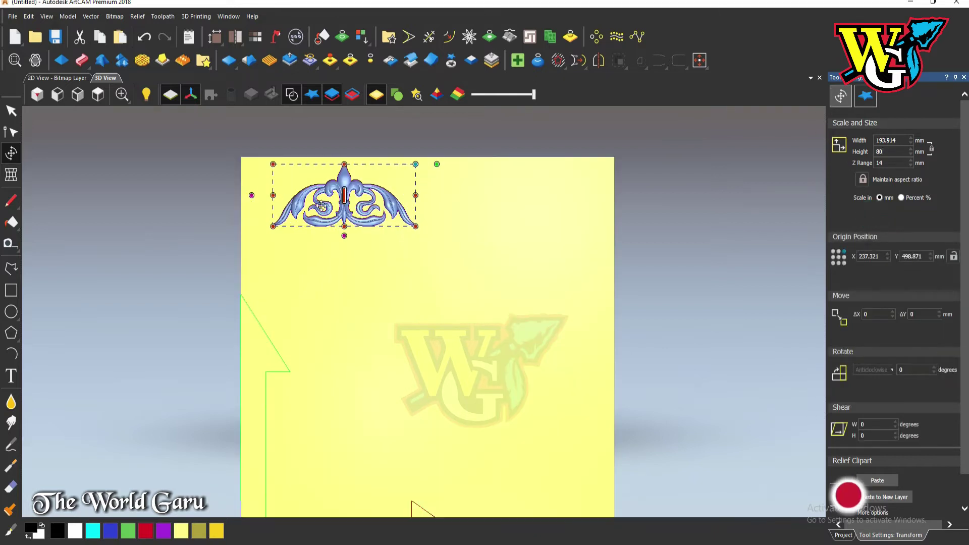
pyautogui.moveTo(339, 194); pyautogui.dragTo(320, 194)
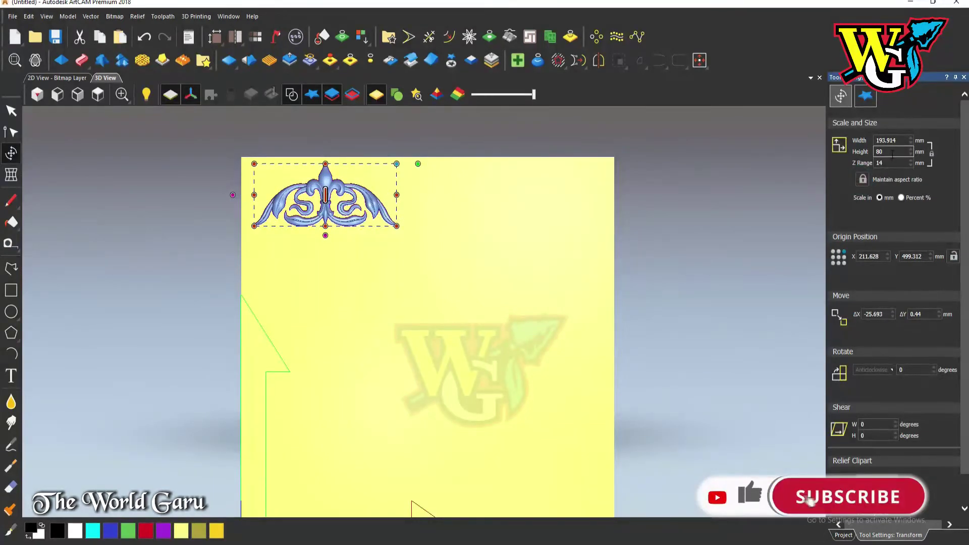
# Step: Set the relief's height to 90 mm without maintaining the aspect ratio, and undo the transform
pyautogui.doubleClick(892, 154)
pyautogui.click(863, 179)
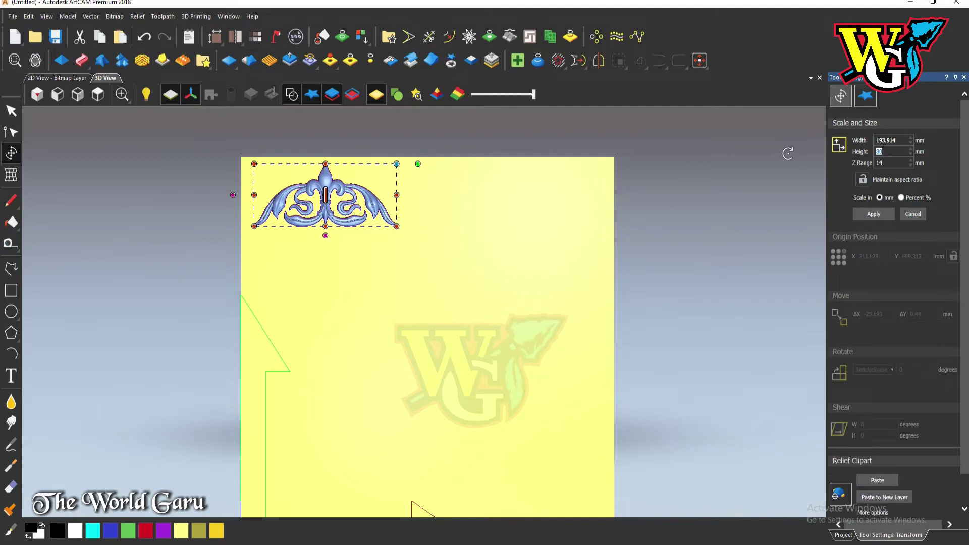
pyautogui.click(887, 151)
pyautogui.press('BackSpace')
pyautogui.click(873, 214)
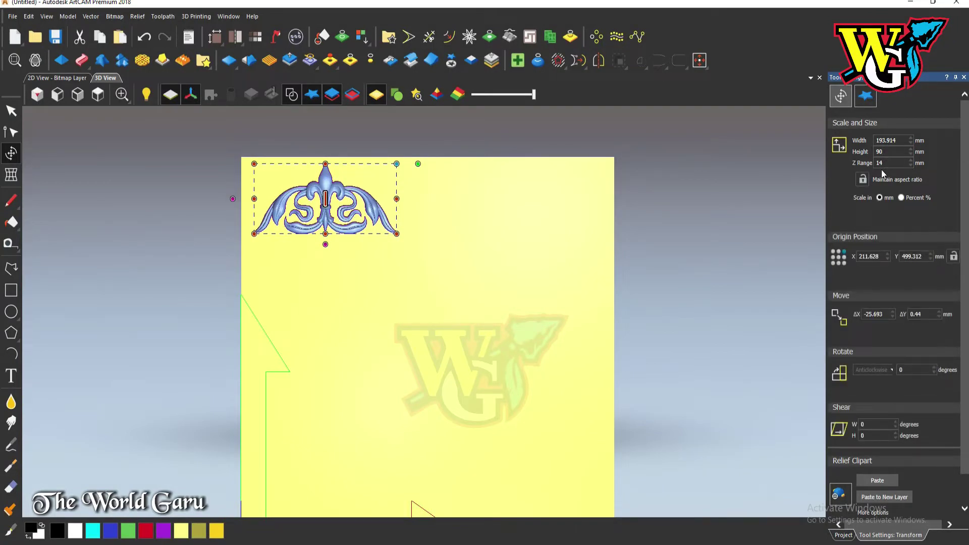
pyautogui.hotkey('ctrl', 'z')
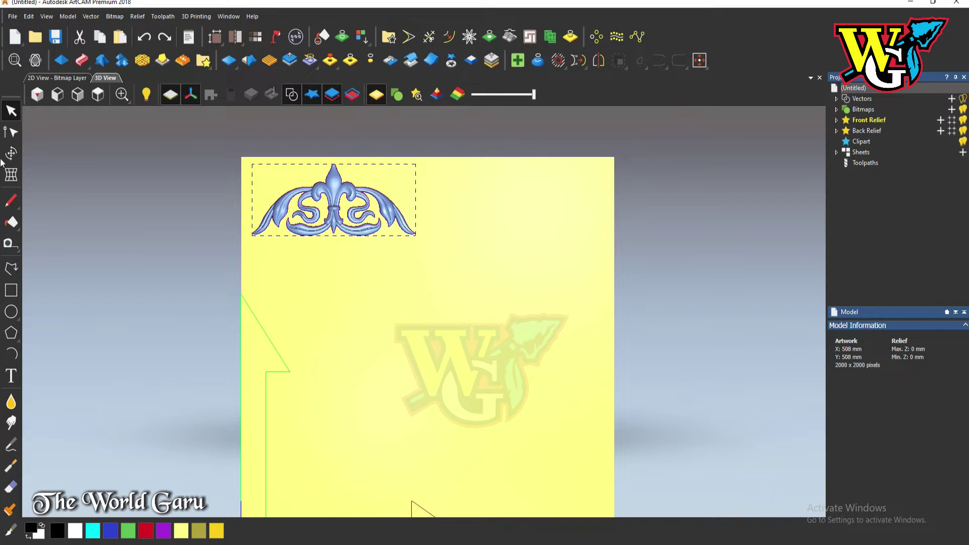
# Step: Set the relief's height to 80 mm without maintaining the aspect ratio, and stretch its lower edge to about 101 mm high
pyautogui.click(12, 156)
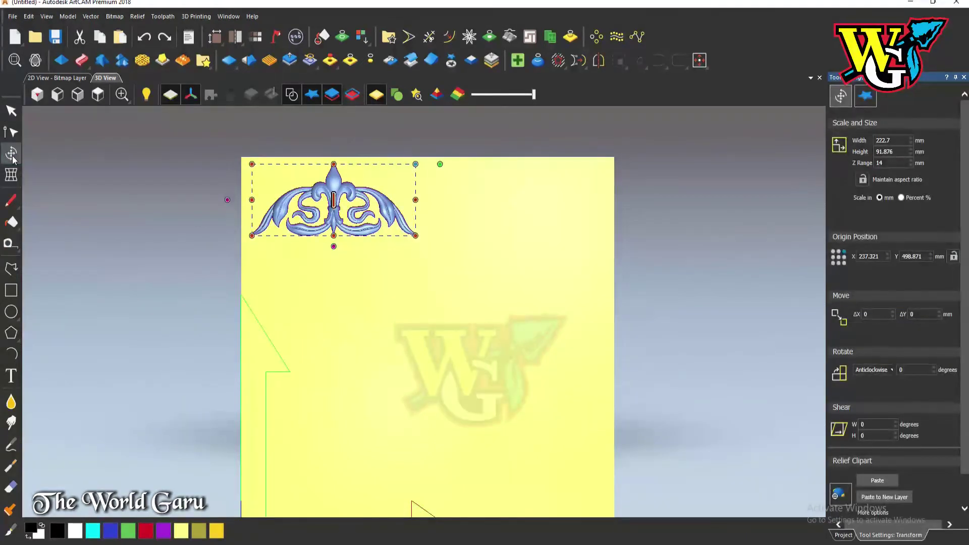
pyautogui.doubleClick(896, 154)
pyautogui.write('80')
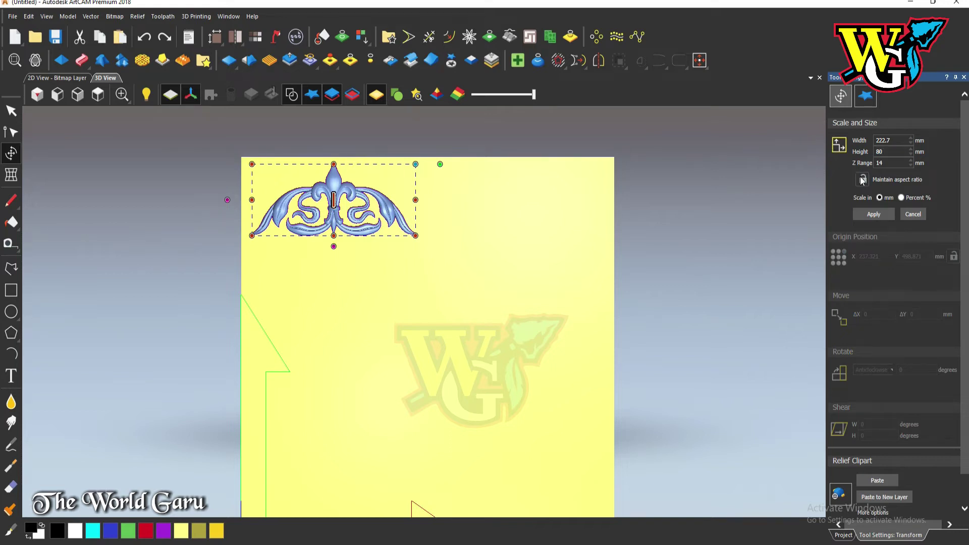
pyautogui.click(877, 214)
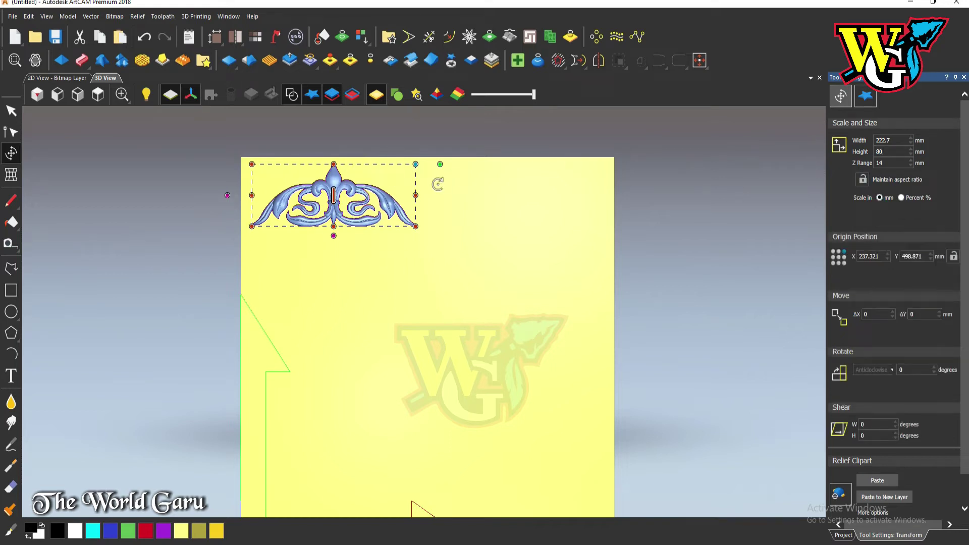
pyautogui.moveTo(334, 228); pyautogui.dragTo(354, 246)
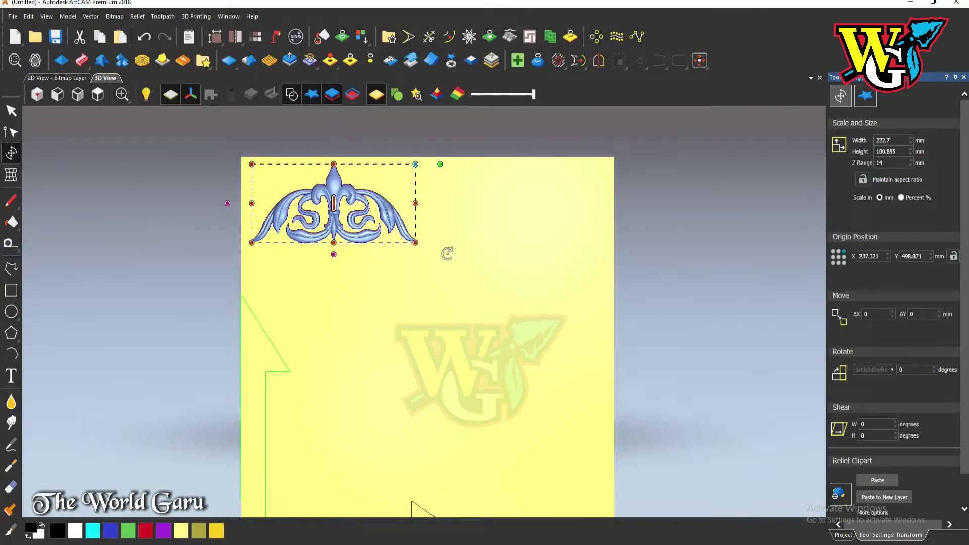
# Step: Set the relief's Z range to 12 mm
pyautogui.doubleClick(891, 163)
pyautogui.write('12')
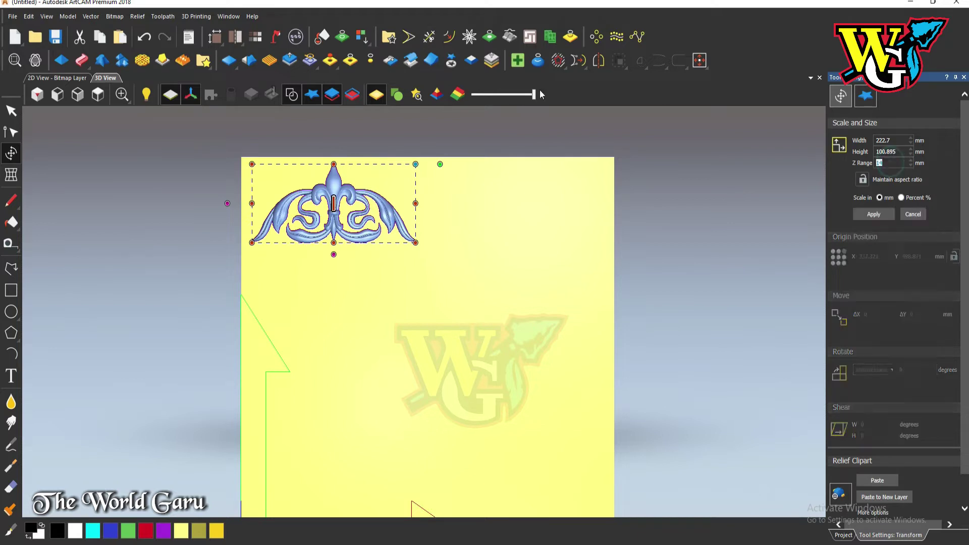
pyautogui.click(875, 214)
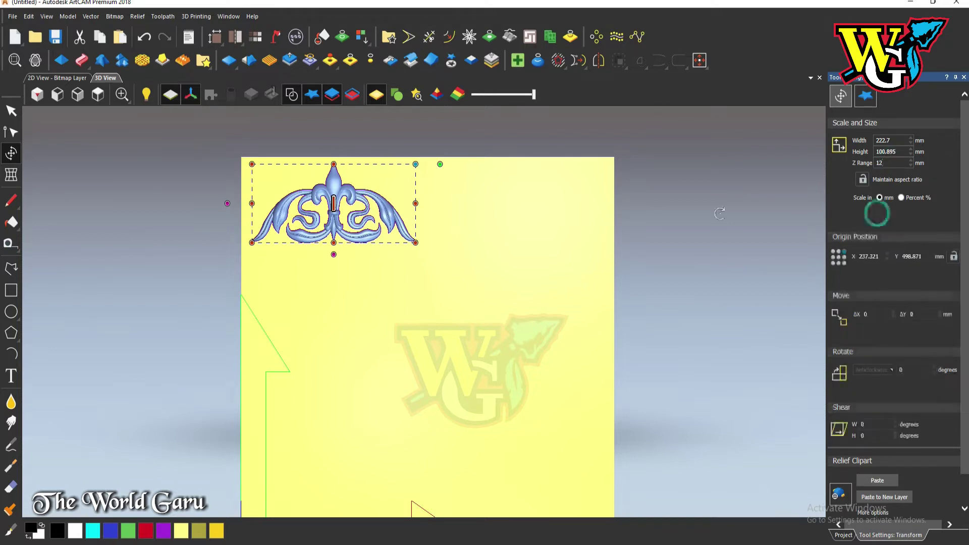
# Step: Review the paste combine options and paste the relief onto the model in Merge High mode
pyautogui.scroll(-2, 840, 444)
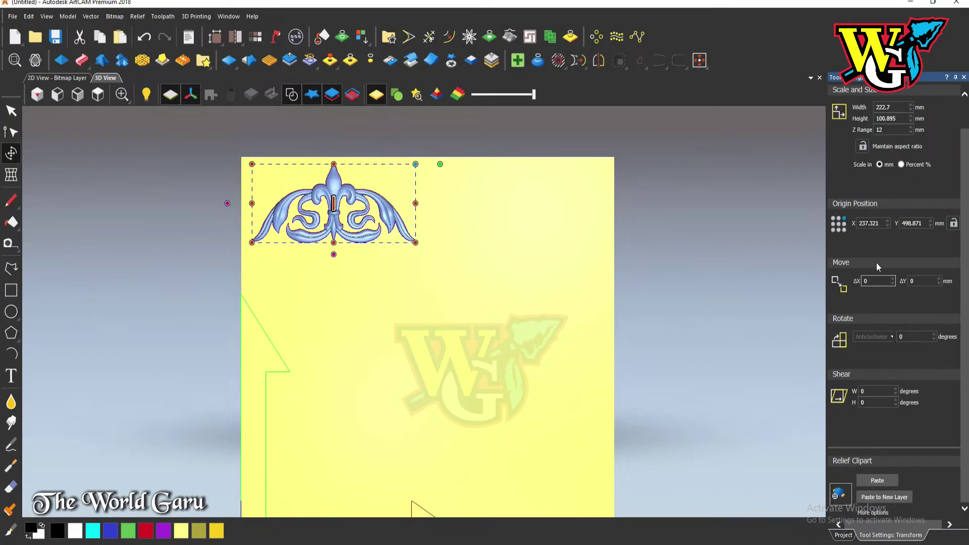
pyautogui.scroll(2, 879, 280)
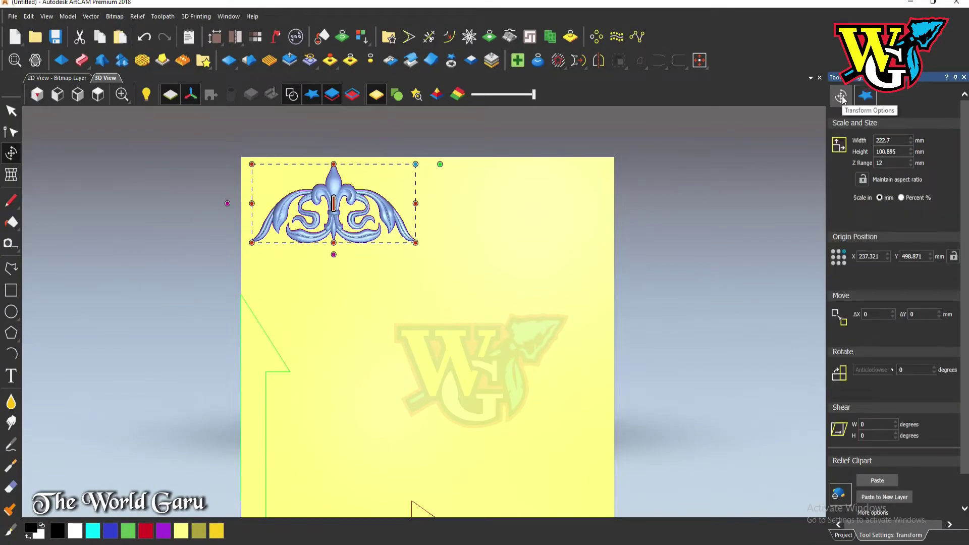
pyautogui.click(865, 99)
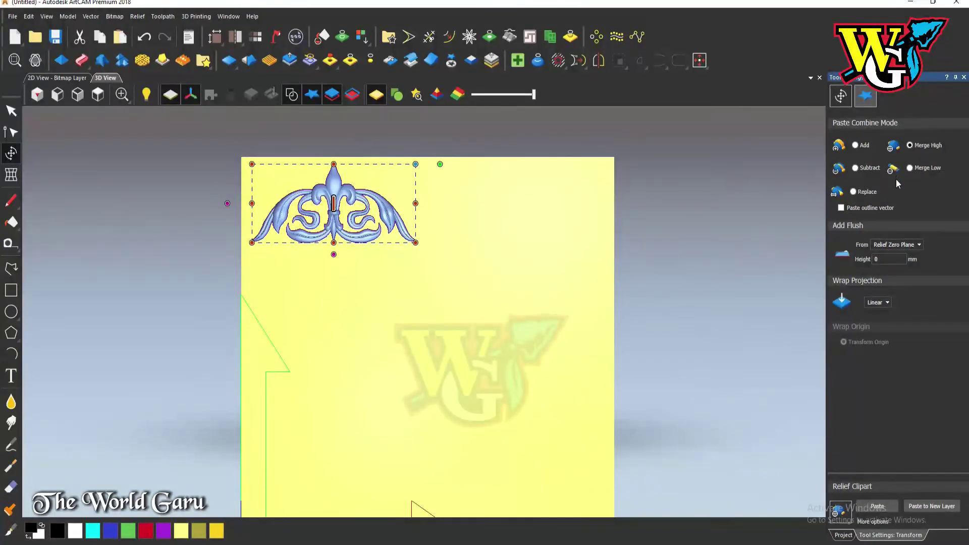
pyautogui.click(836, 102)
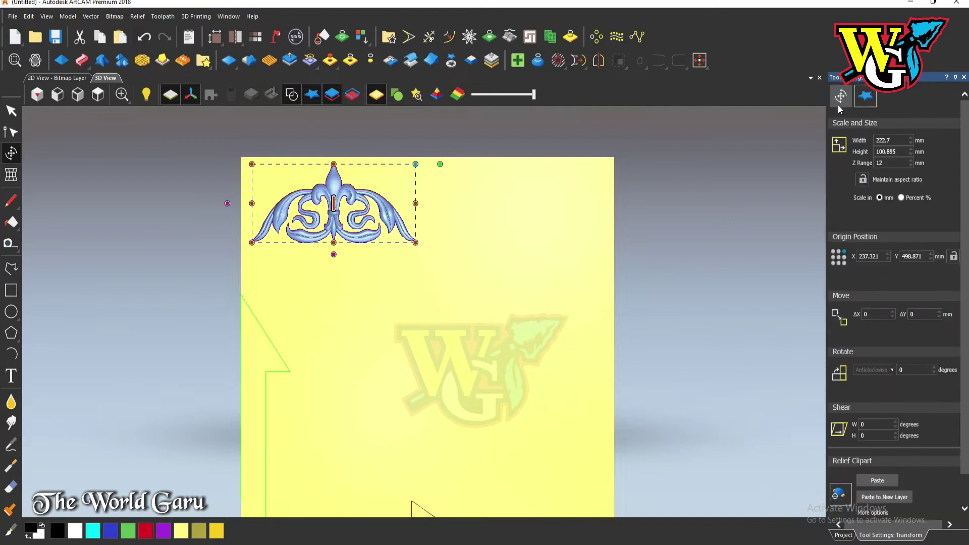
pyautogui.click(878, 481)
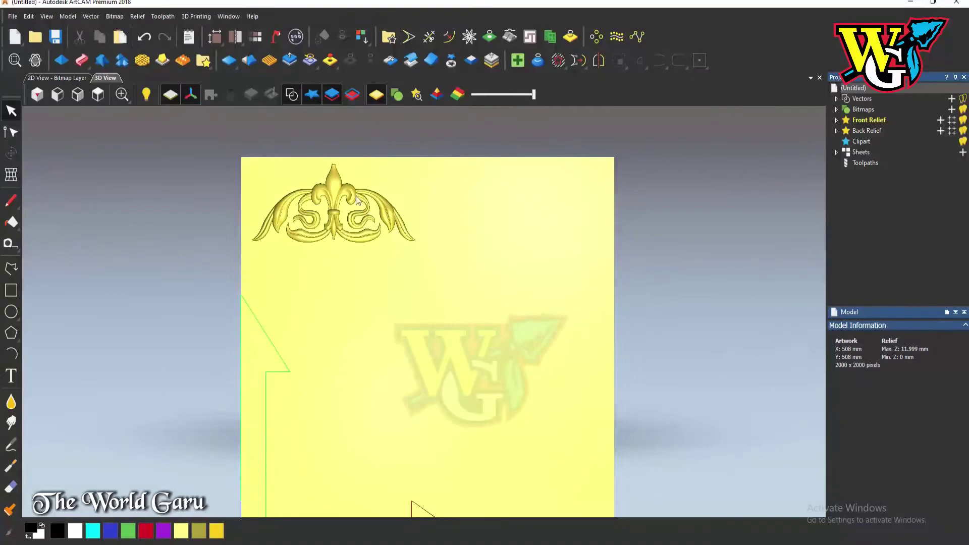
# Step: Hide the model's origin axes and inspect the pasted relief from an angle and up close
pyautogui.moveTo(361, 277); pyautogui.dragTo(389, 292)
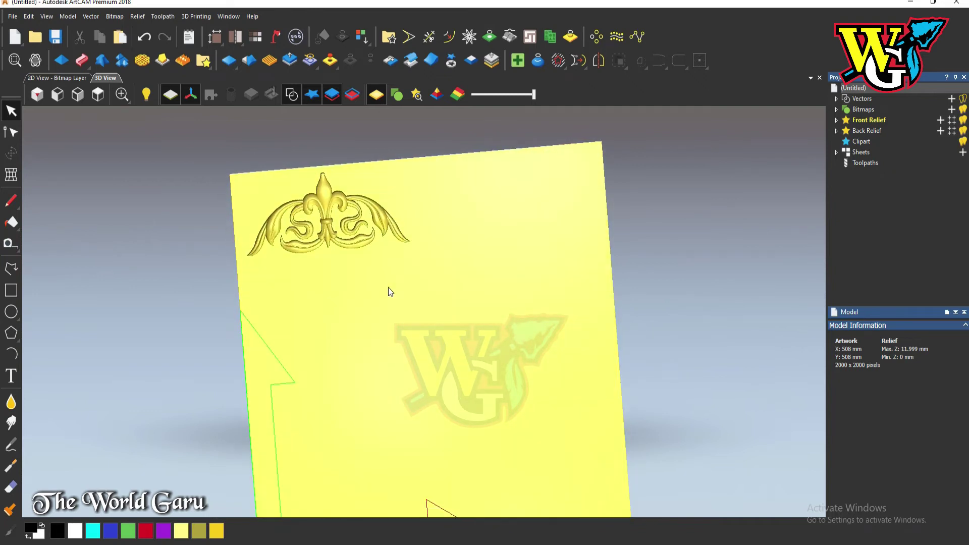
pyautogui.moveTo(422, 221); pyautogui.dragTo(404, 375)
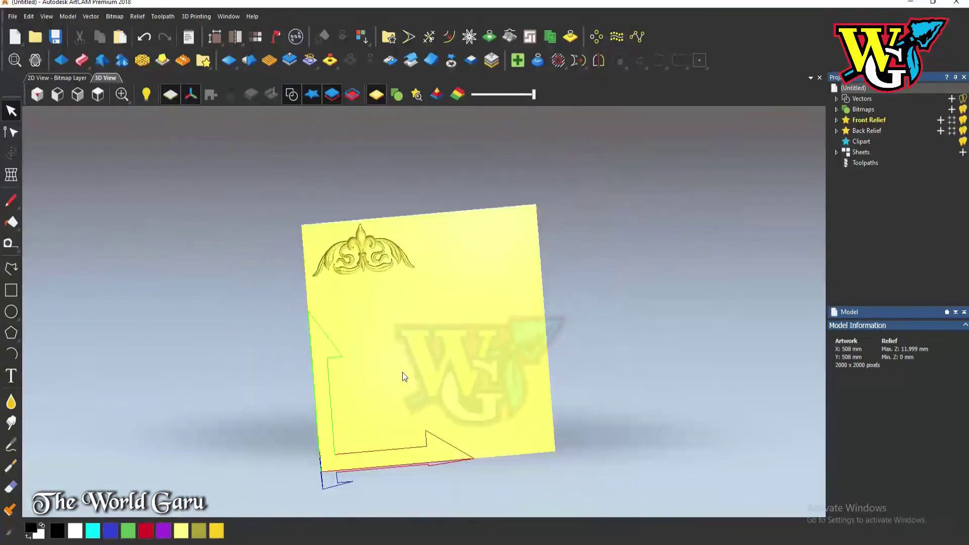
pyautogui.click(190, 95)
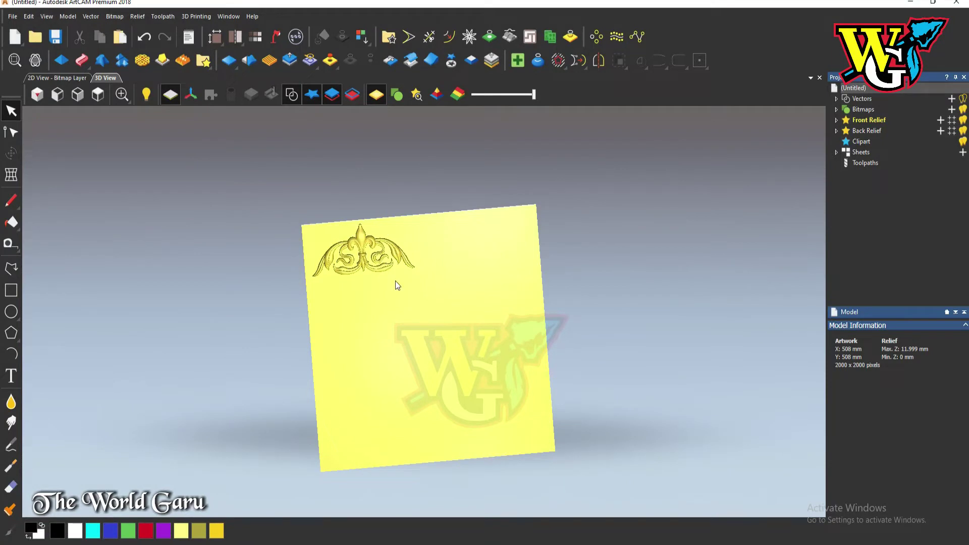
pyautogui.moveTo(394, 273)
pyautogui.mouseDown()
pyautogui.moveTo(411, 210)
pyautogui.moveTo(455, 260)
pyautogui.moveTo(413, 269)
pyautogui.moveTo(385, 260)
pyautogui.mouseUp()
pyautogui.scroll(1, 370, 143)
pyautogui.scroll(4, 348, 253)
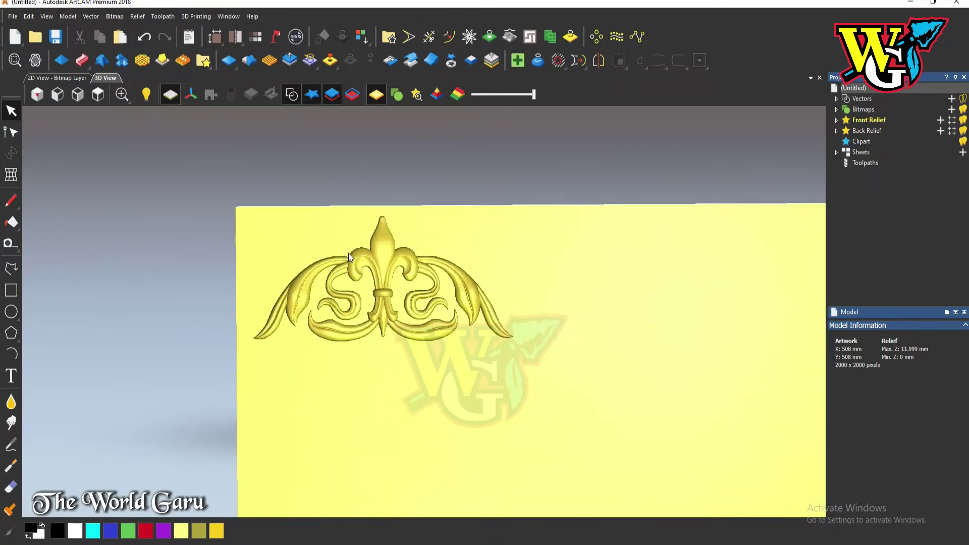
pyautogui.scroll(-4, 340, 250)
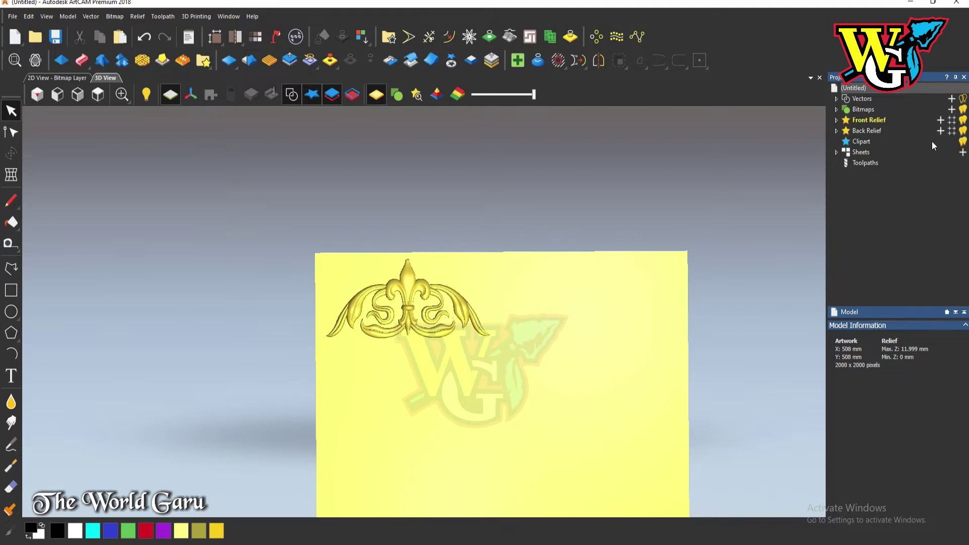
# Step: Add a new layer to the front relief, and hide and show the original Relief Layer to check its contents
pyautogui.click(940, 120)
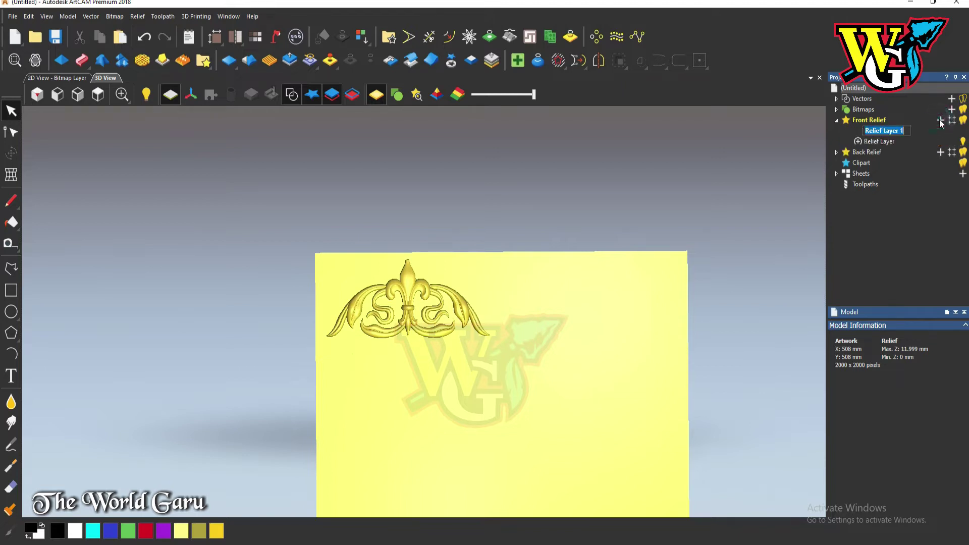
pyautogui.click(774, 247)
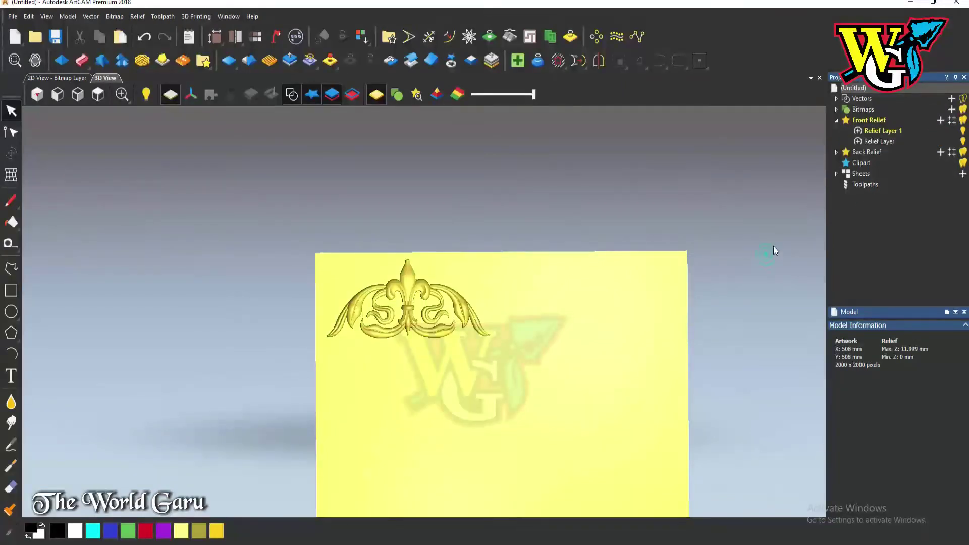
pyautogui.click(963, 141)
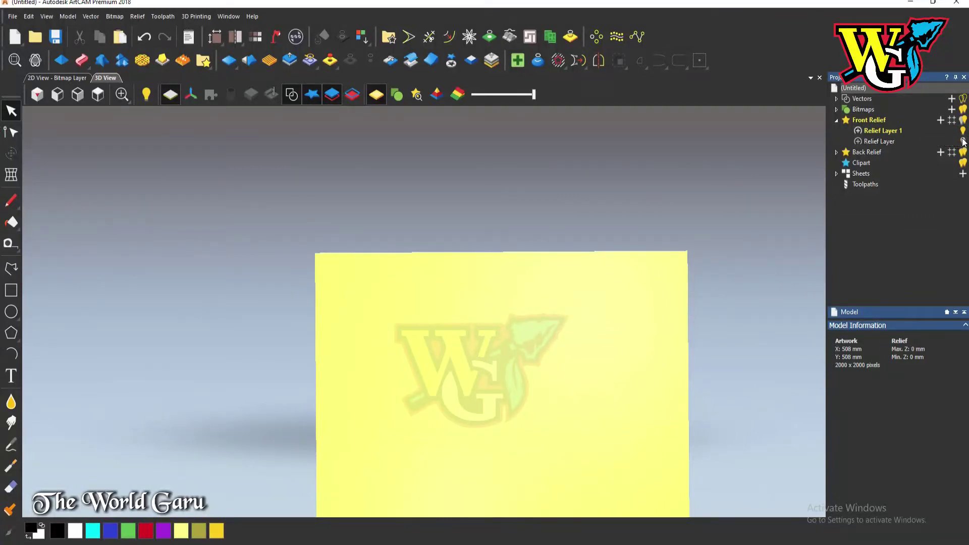
pyautogui.click(963, 142)
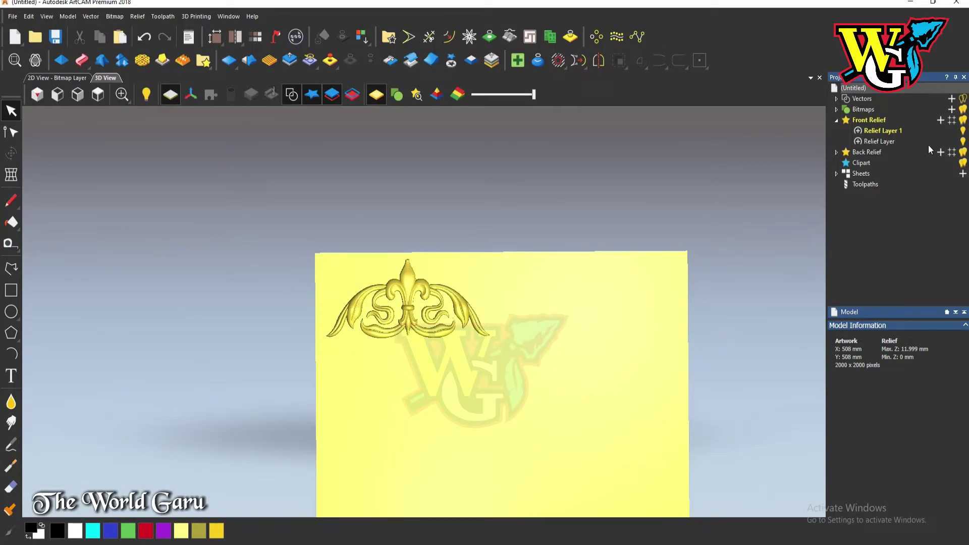
# Step: Convert the pasted relief on Relief Layer back into movable clipart and reposition it near the model's upper-left corner
pyautogui.click(891, 144)
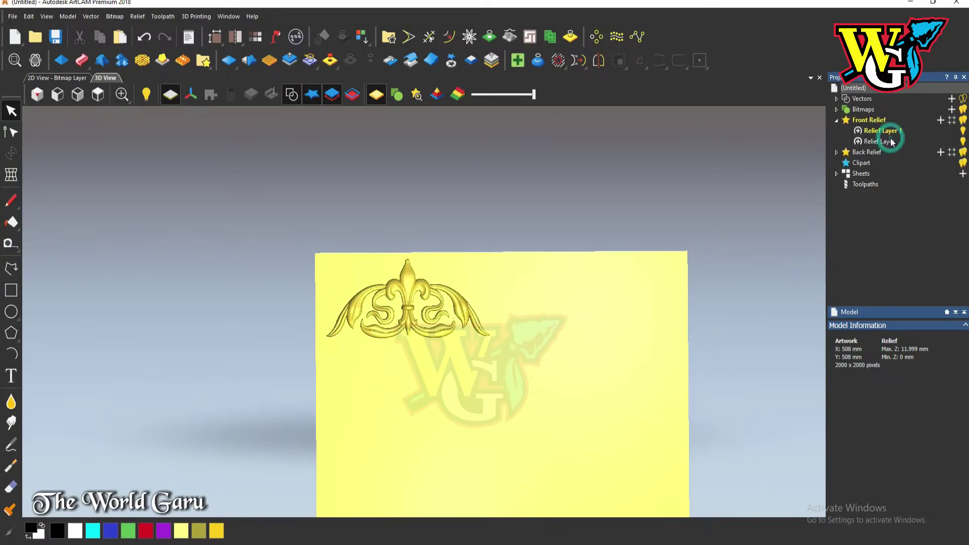
pyautogui.click(450, 62)
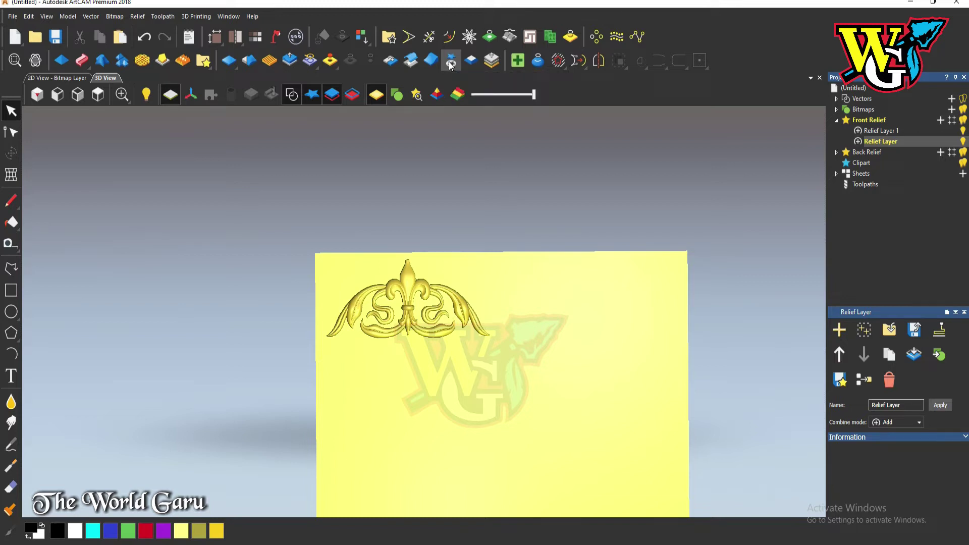
pyautogui.moveTo(424, 289); pyautogui.dragTo(515, 366)
pyautogui.moveTo(424, 353); pyautogui.dragTo(437, 295)
pyautogui.scroll(-2, 478, 336)
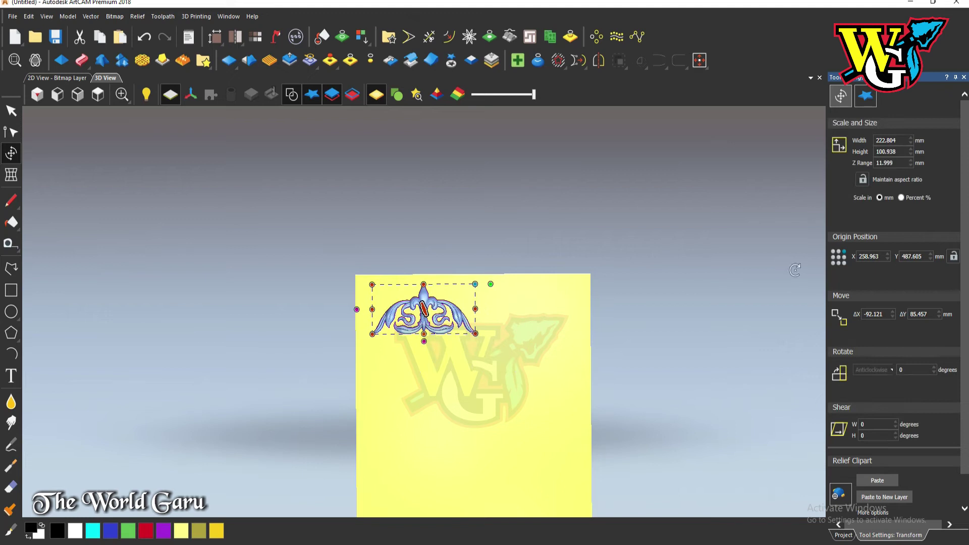
# Step: Move the relief clipart about 15.6 mm to the left and 4.5 mm up, closer to the model's corner
pyautogui.scroll(2, 453, 306)
pyautogui.scroll(2, 430, 315)
pyautogui.moveTo(428, 300); pyautogui.dragTo(411, 294)
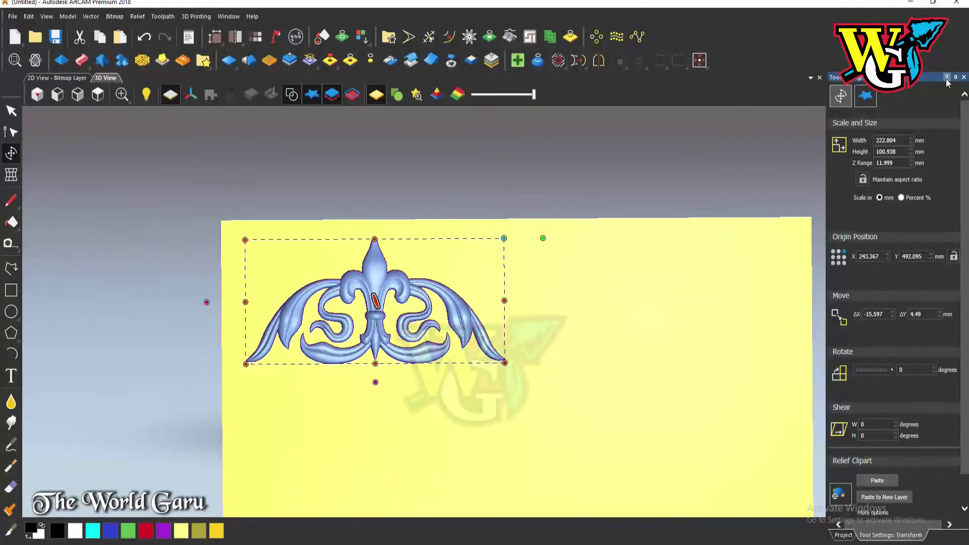
# Step: Activate Relief Layer 1 and mirror a copy of the ornament clipart to its right, keeping the original
pyautogui.click(964, 77)
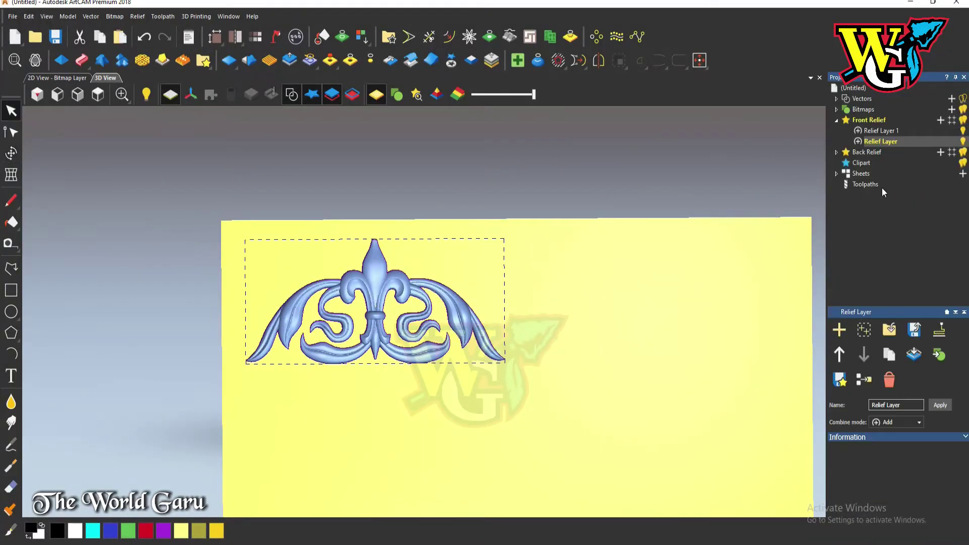
pyautogui.click(901, 128)
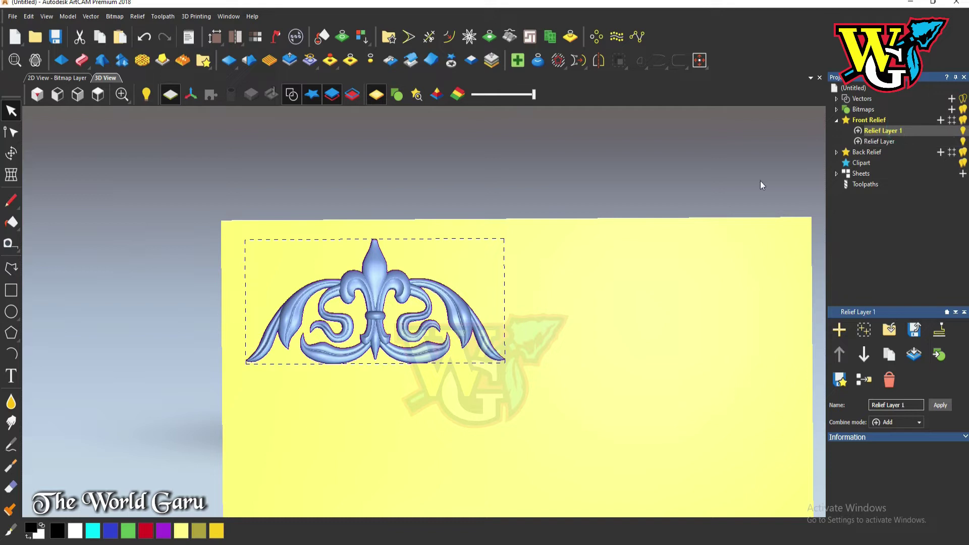
pyautogui.click(601, 61)
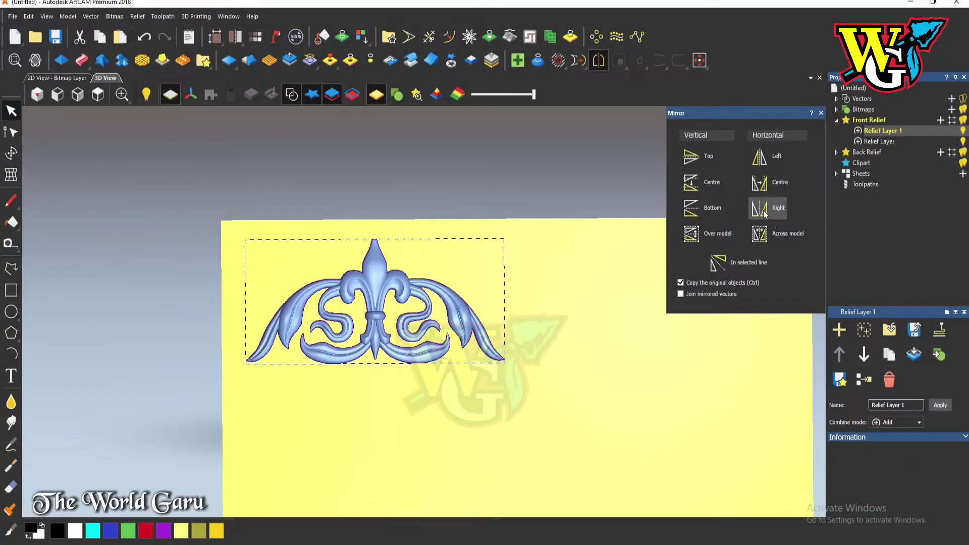
pyautogui.click(764, 213)
pyautogui.scroll(-2, 579, 289)
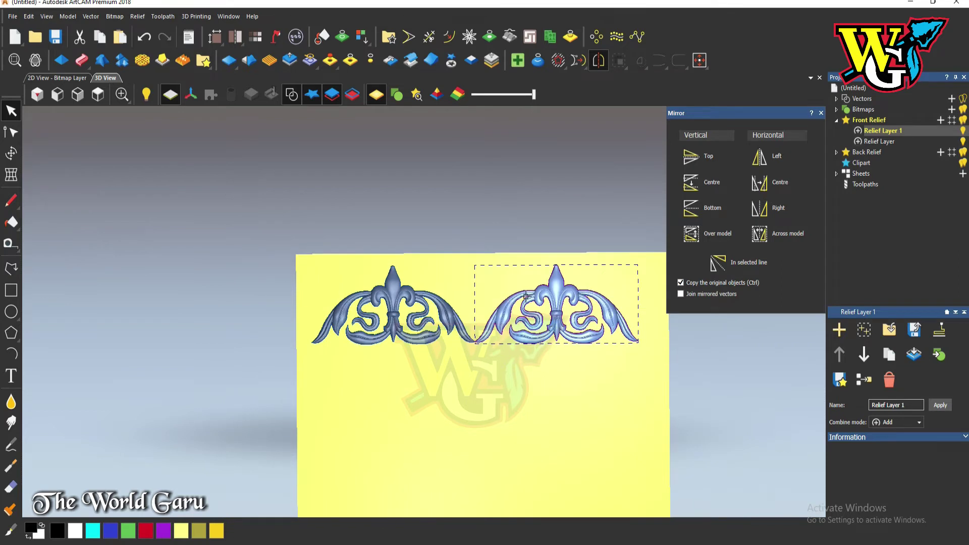
pyautogui.scroll(1, 526, 296)
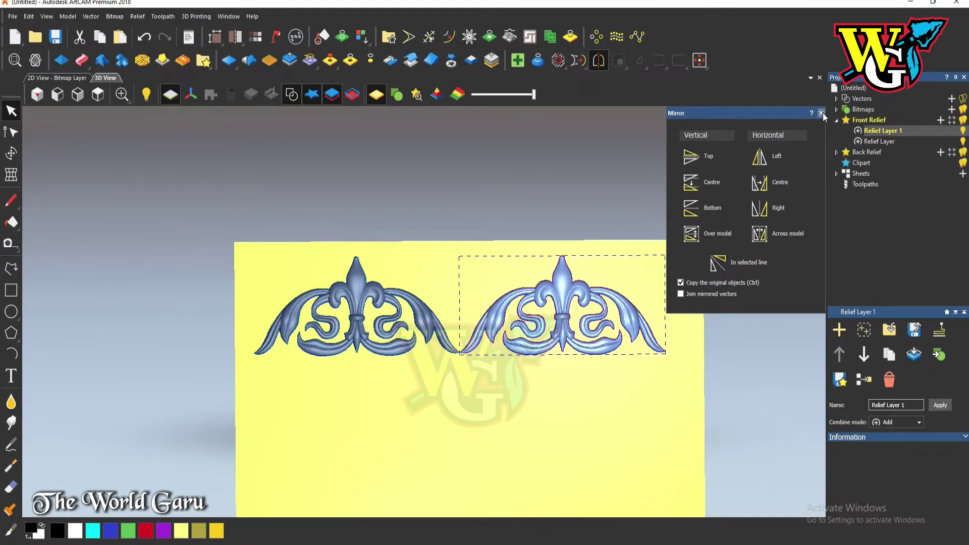
# Step: Paste the mirrored right-hand clipart onto the front relief's Relief Layer
pyautogui.press('Down')
pyautogui.click(963, 141)
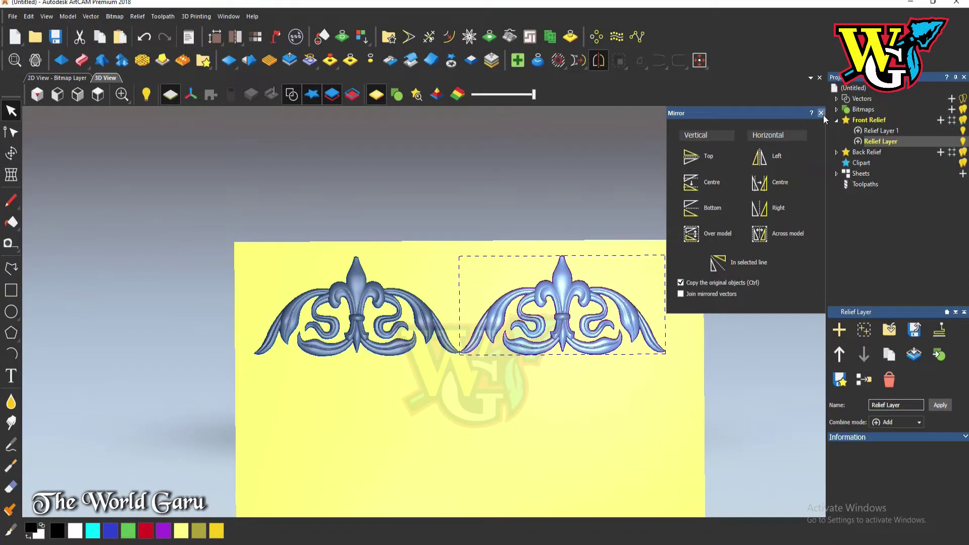
pyautogui.click(820, 113)
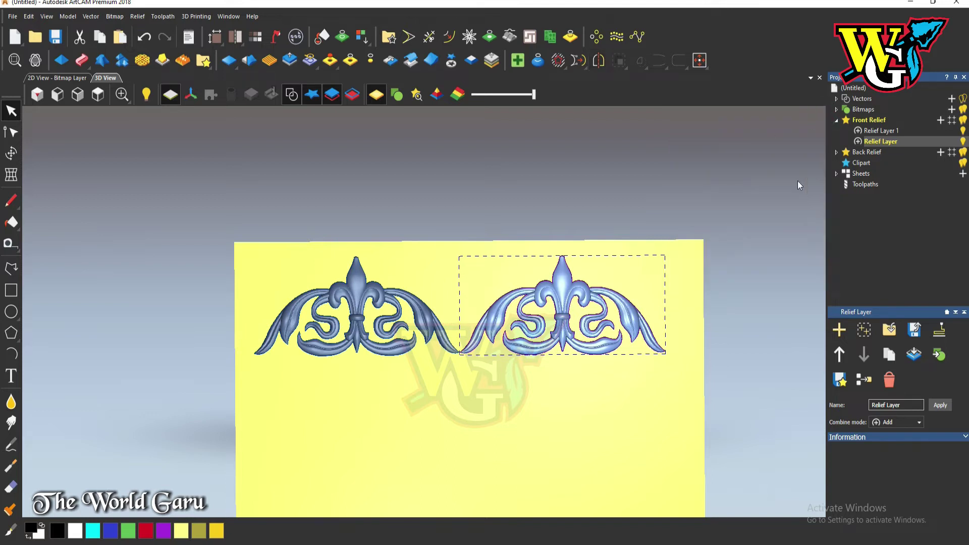
pyautogui.click(11, 153)
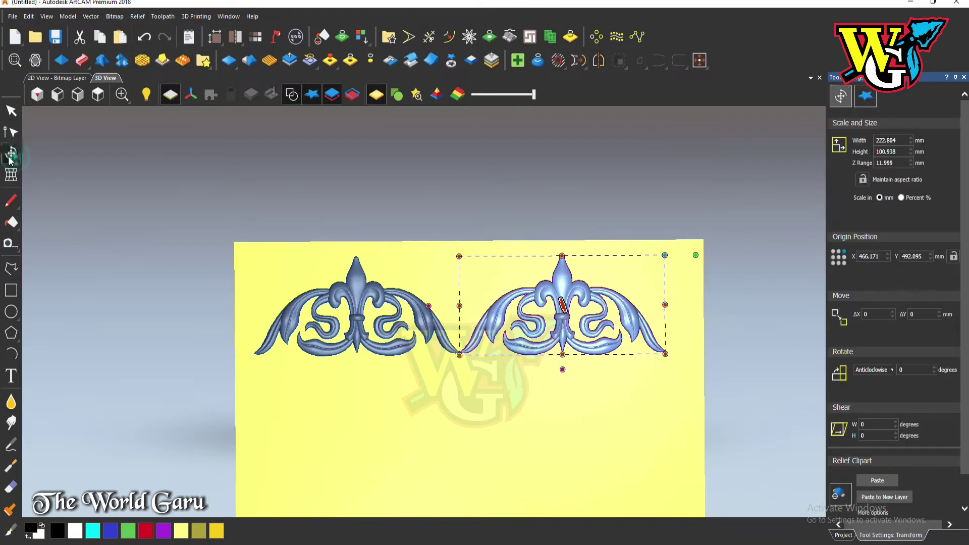
pyautogui.click(872, 480)
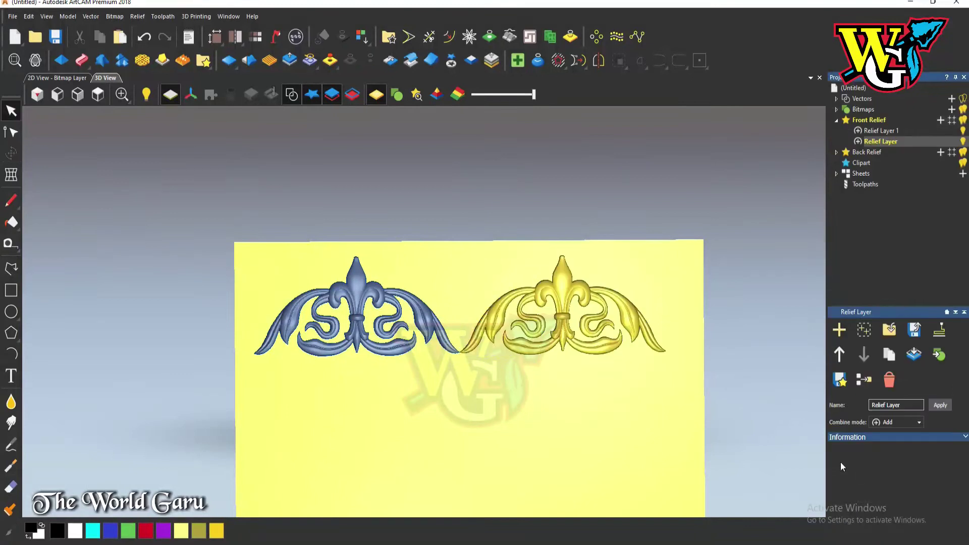
# Step: Activate the Back Relief and paste the remaining left-hand ornament clipart onto it
pyautogui.click(870, 150)
pyautogui.click(397, 304)
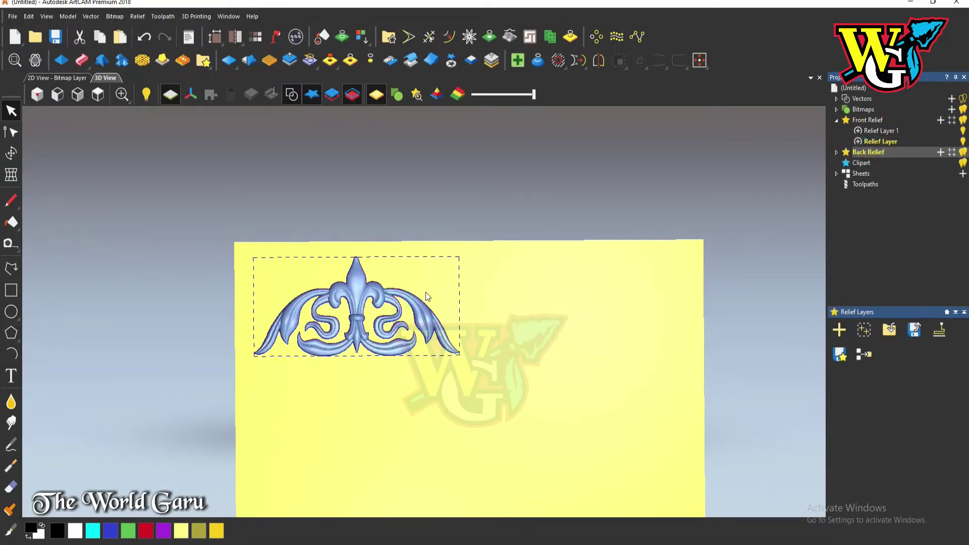
pyautogui.click(11, 154)
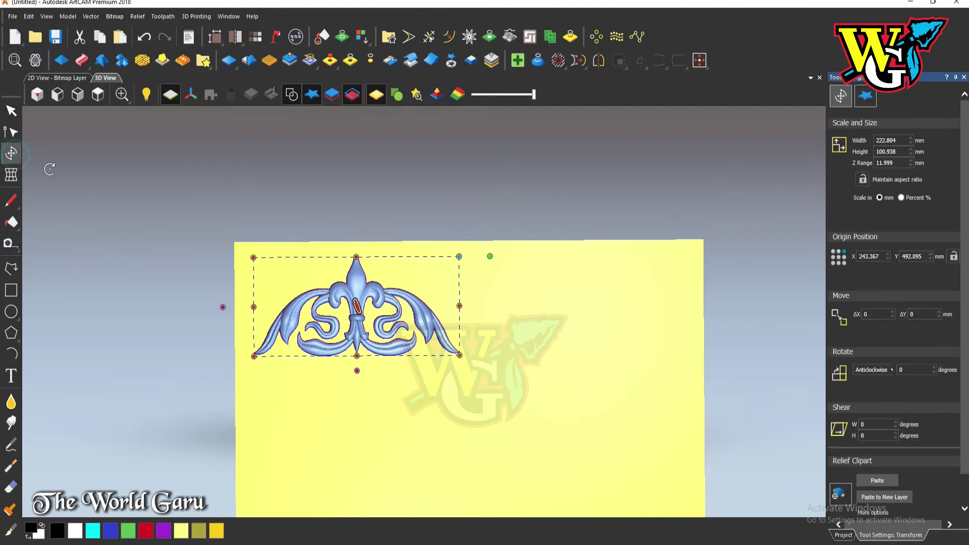
pyautogui.click(858, 482)
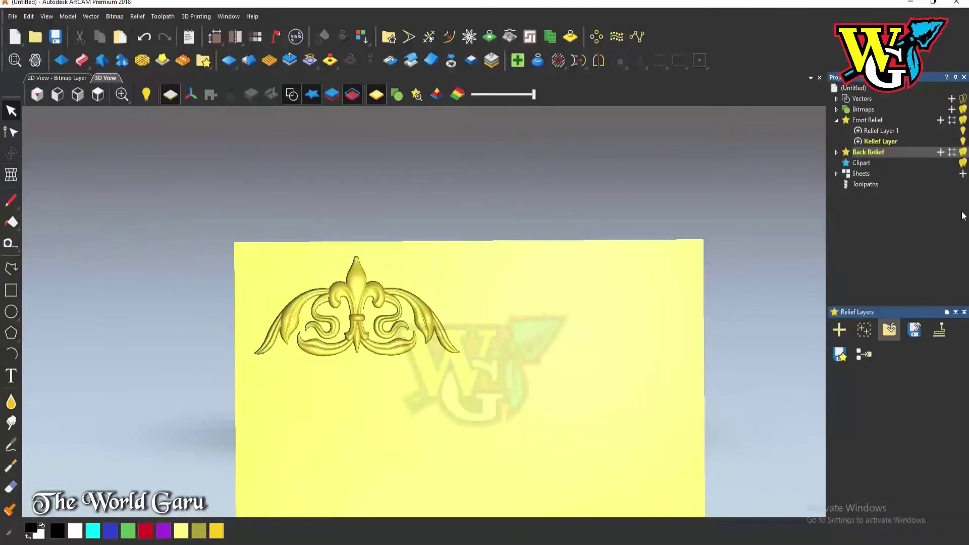
# Step: With the Back Relief active, hide and show Relief Layer and Relief Layer 1 to check whether they affect the displayed relief
pyautogui.click(963, 142)
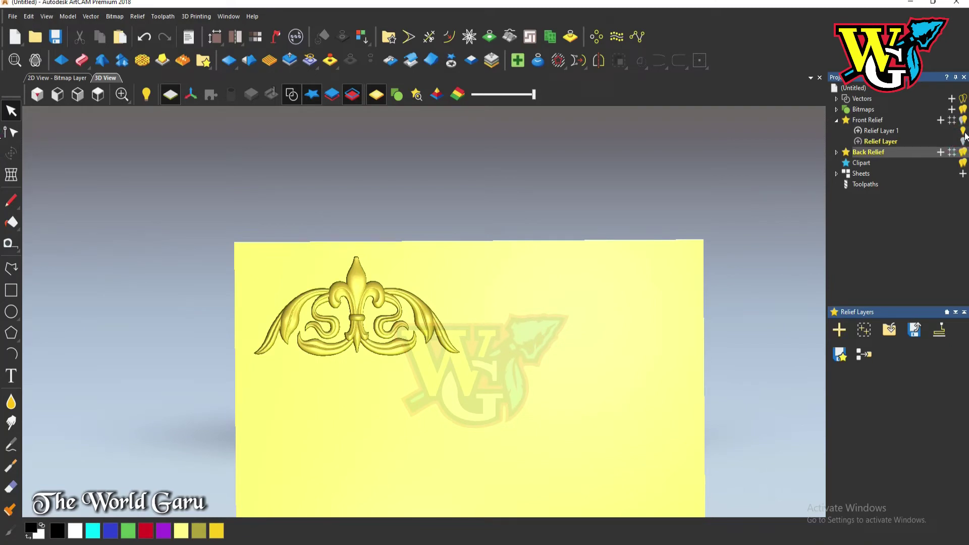
pyautogui.click(963, 131)
pyautogui.click(962, 142)
pyautogui.click(963, 131)
pyautogui.scroll(-2, 331, 228)
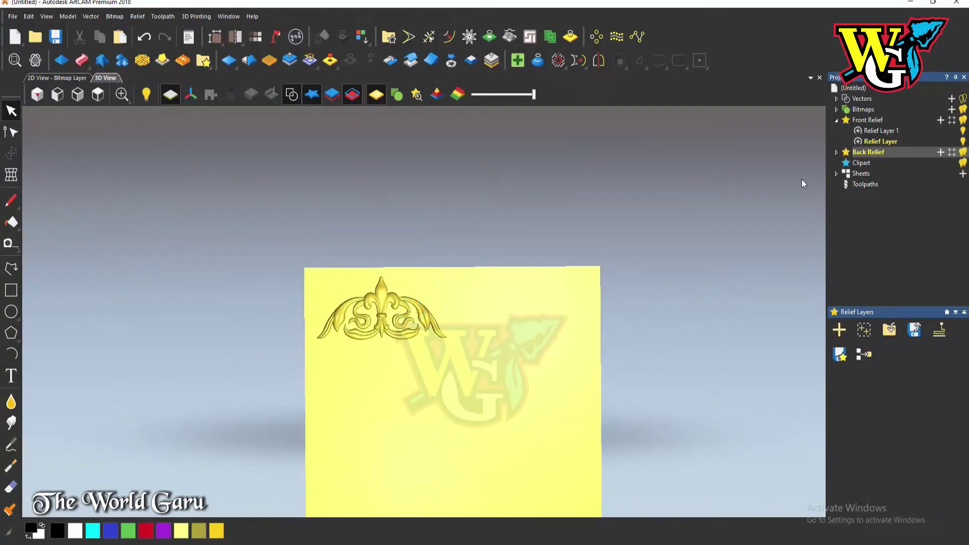
# Step: Return to the front relief and toggle its layers' visibility to check which layer holds the right-hand ornament
pyautogui.click(895, 141)
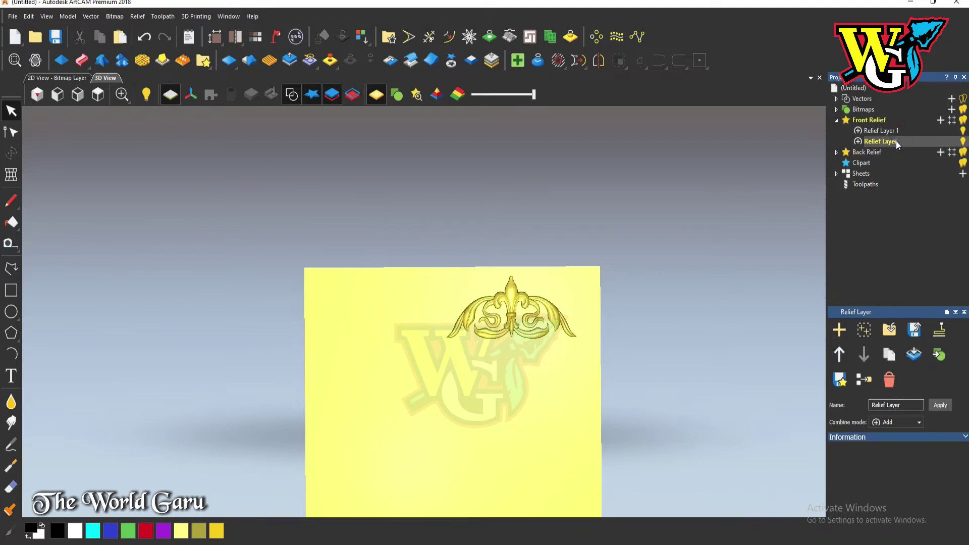
pyautogui.click(888, 130)
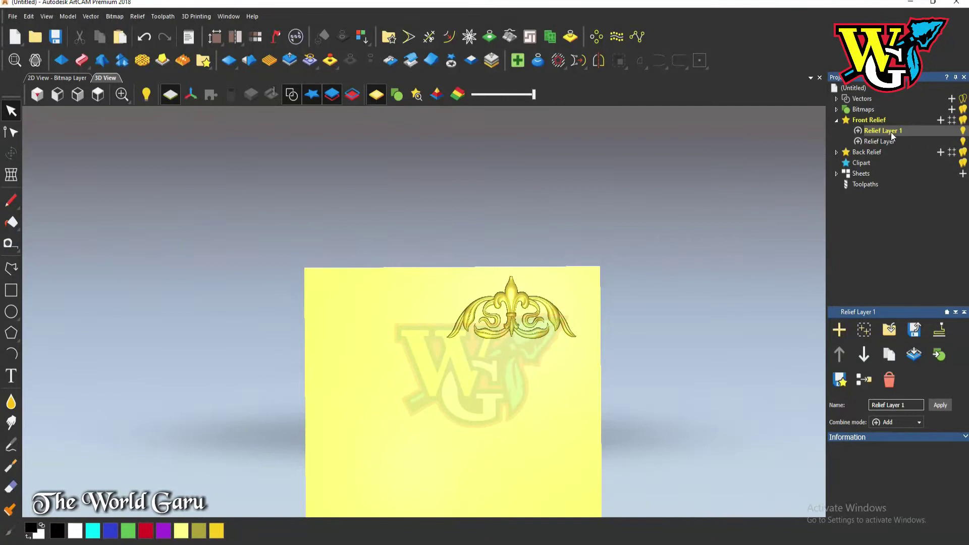
pyautogui.click(962, 141)
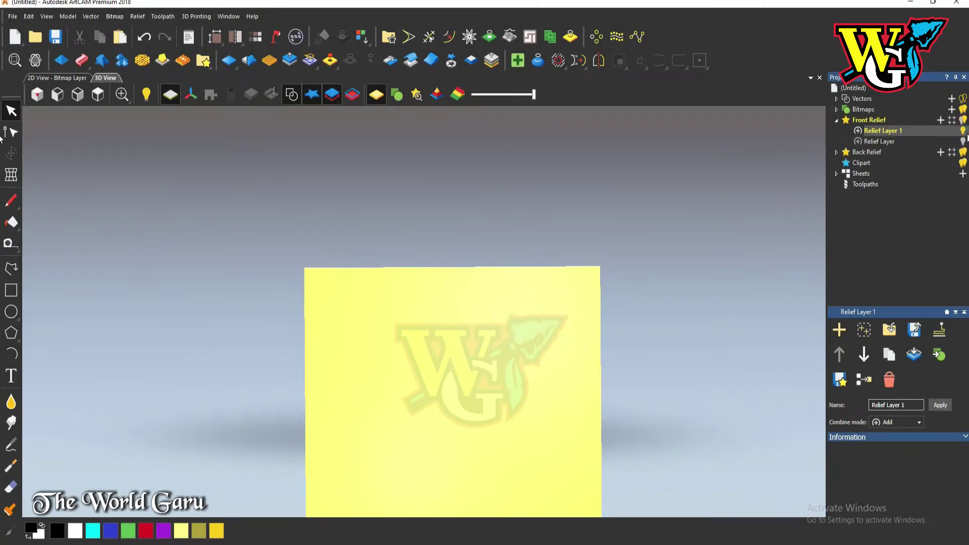
pyautogui.click(962, 142)
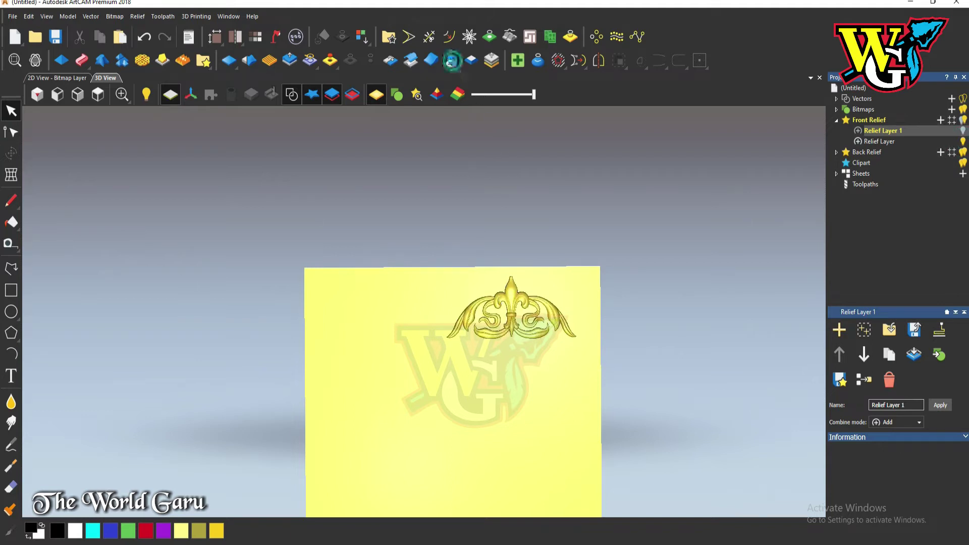
# Step: Try to convert the empty Relief Layer 1 into clipart with the Relief Cookie Cutter
pyautogui.click(451, 60)
pyautogui.click(561, 195)
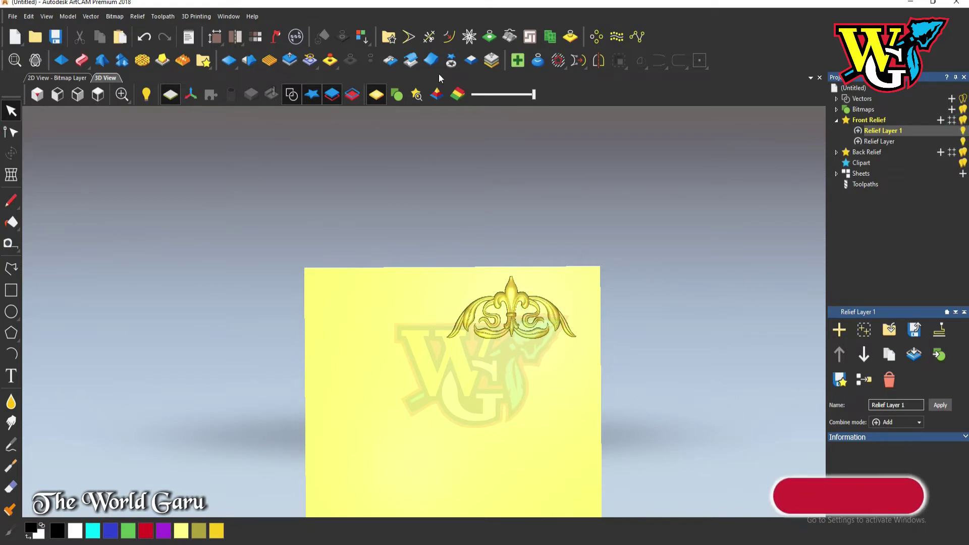
pyautogui.click(451, 61)
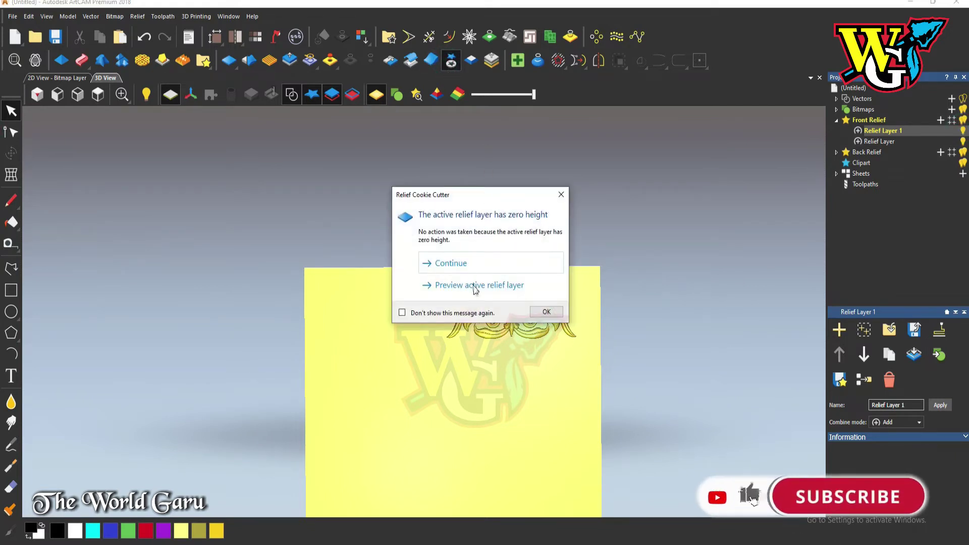
pyautogui.click(560, 197)
# Step: Convert the right-hand ornament on Relief Layer back into movable clipart
pyautogui.click(866, 141)
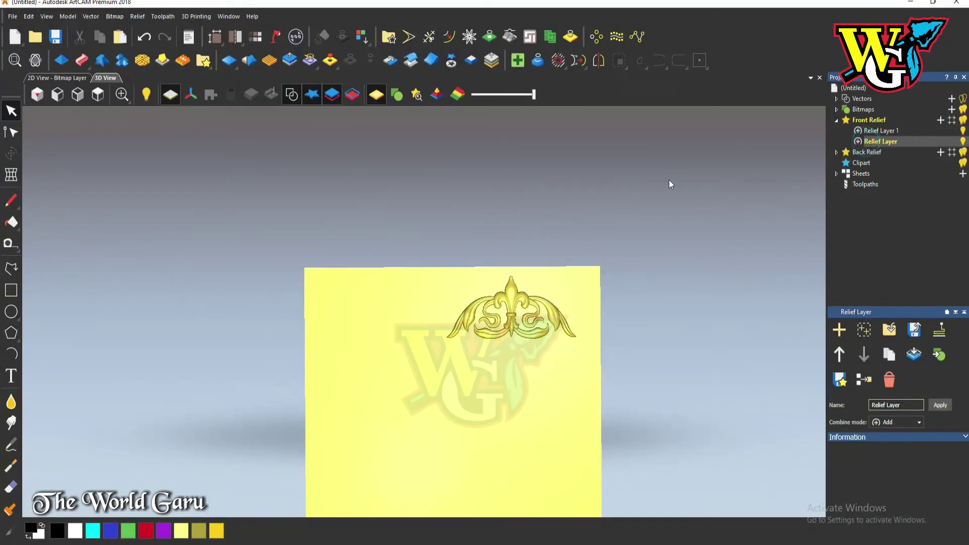
pyautogui.click(449, 65)
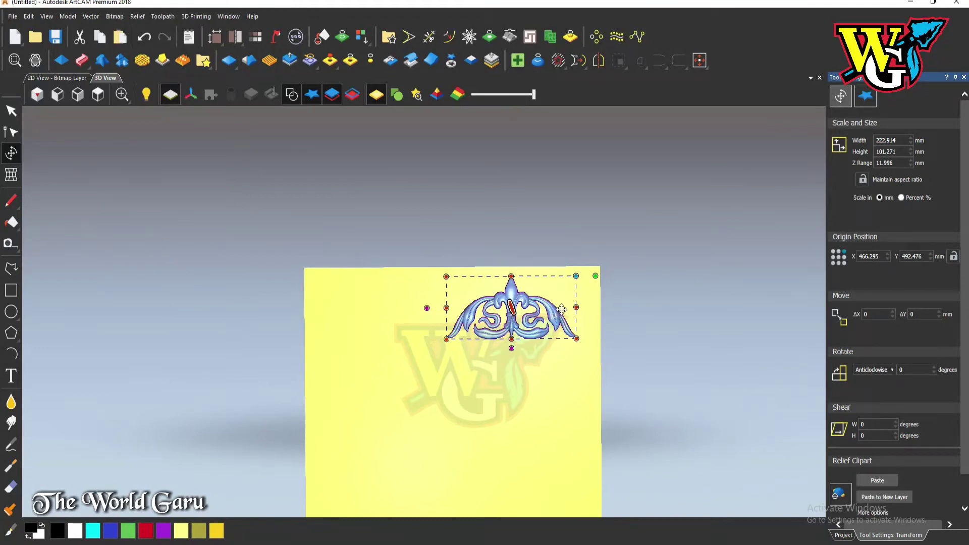
pyautogui.click(964, 77)
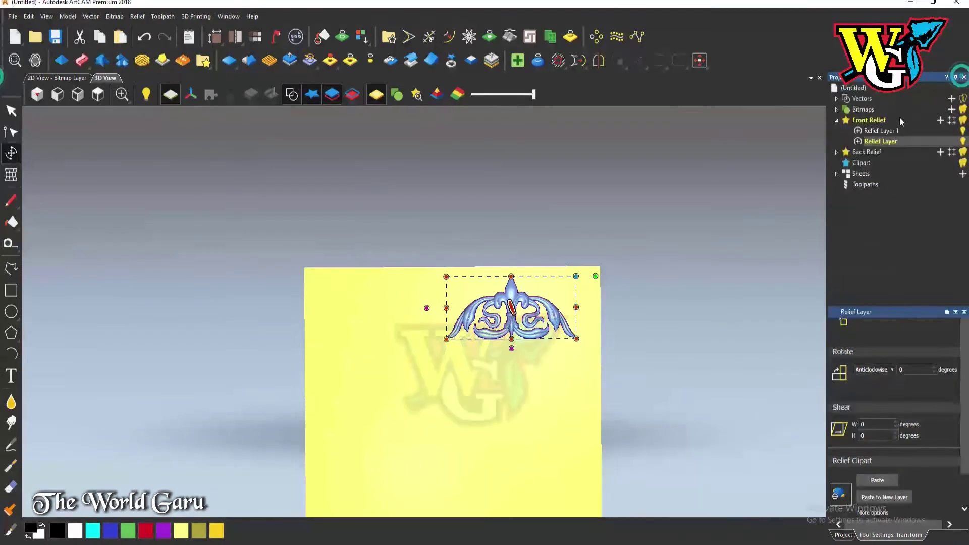
# Step: Copy the ornament clipart to the model's upper-left area and paste the copy onto Relief Layer 1
pyautogui.click(918, 129)
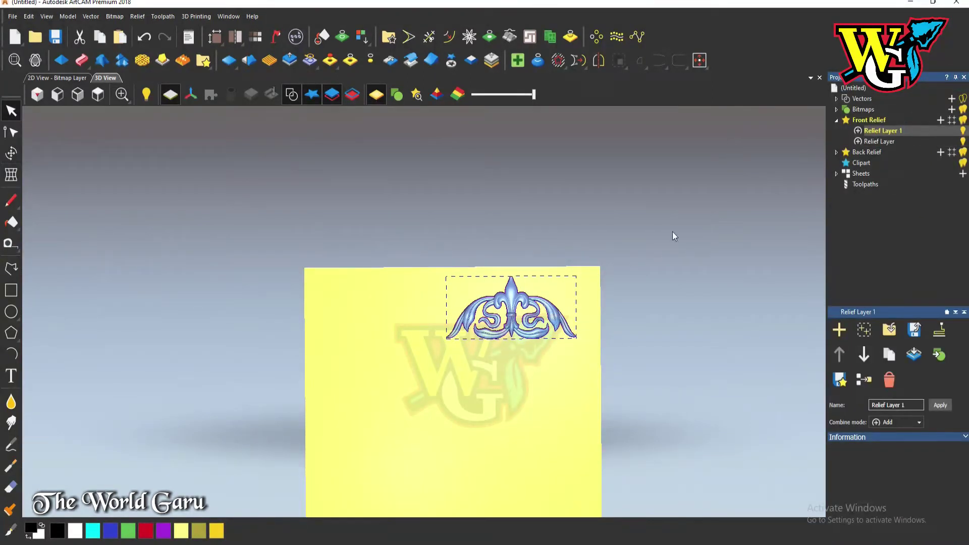
pyautogui.moveTo(519, 292); pyautogui.dragTo(383, 304)
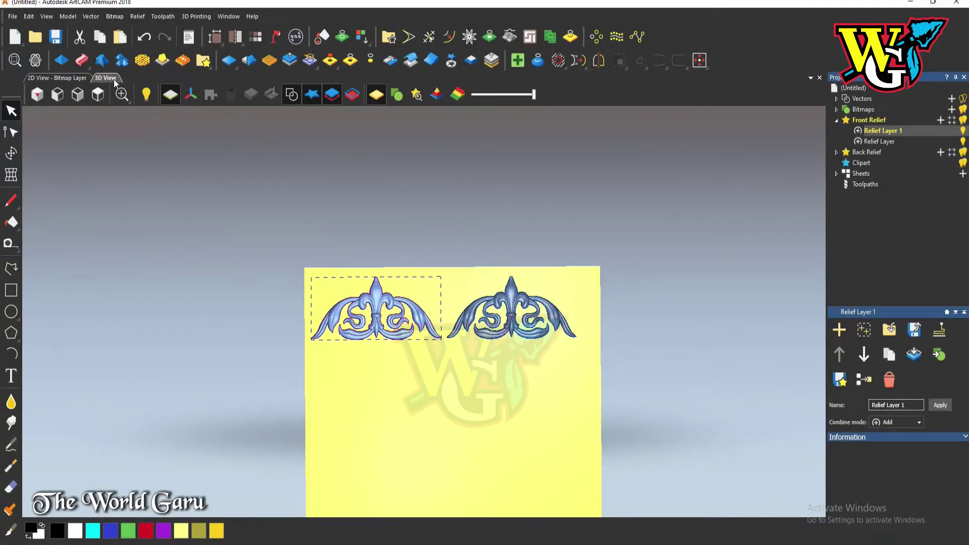
pyautogui.click(8, 156)
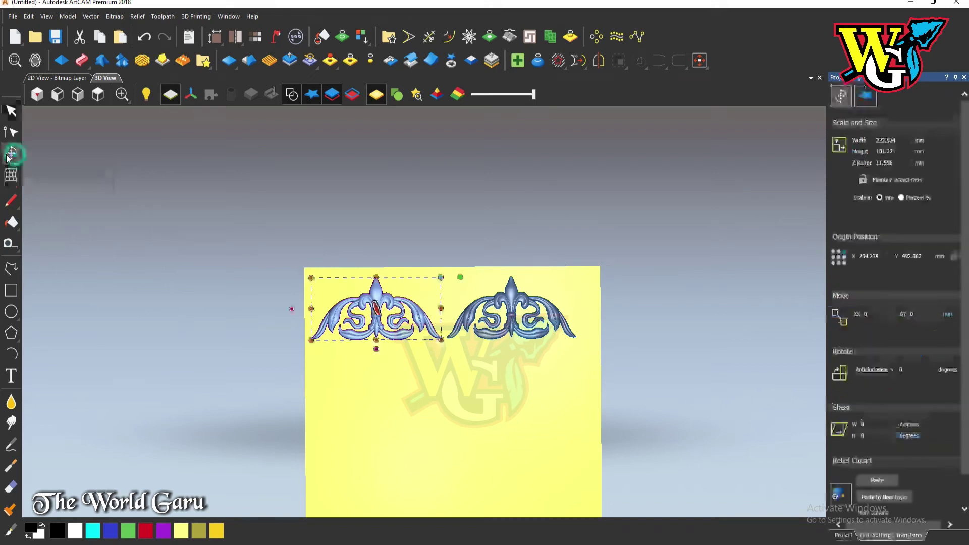
pyautogui.click(876, 480)
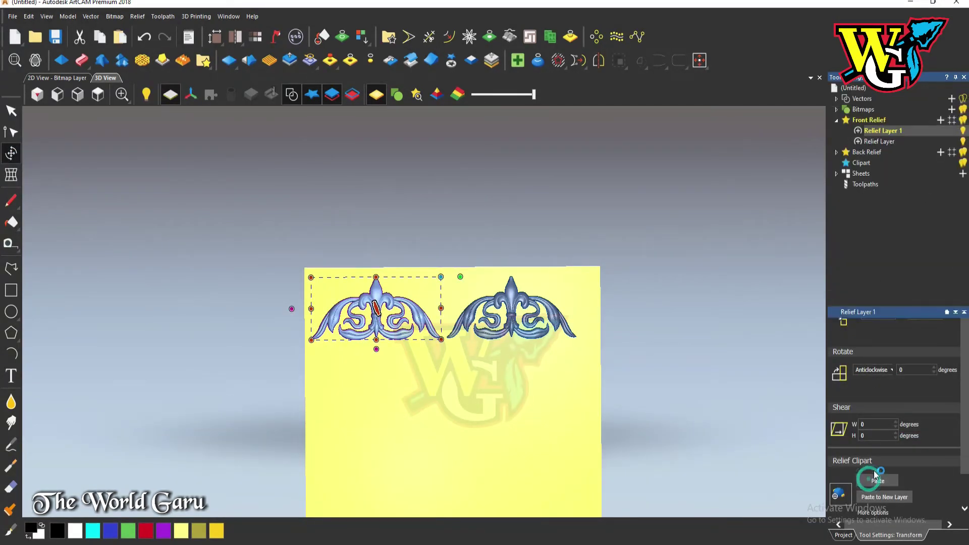
# Step: Paste the original right-hand ornament clipart onto Relief Layer
pyautogui.click(483, 301)
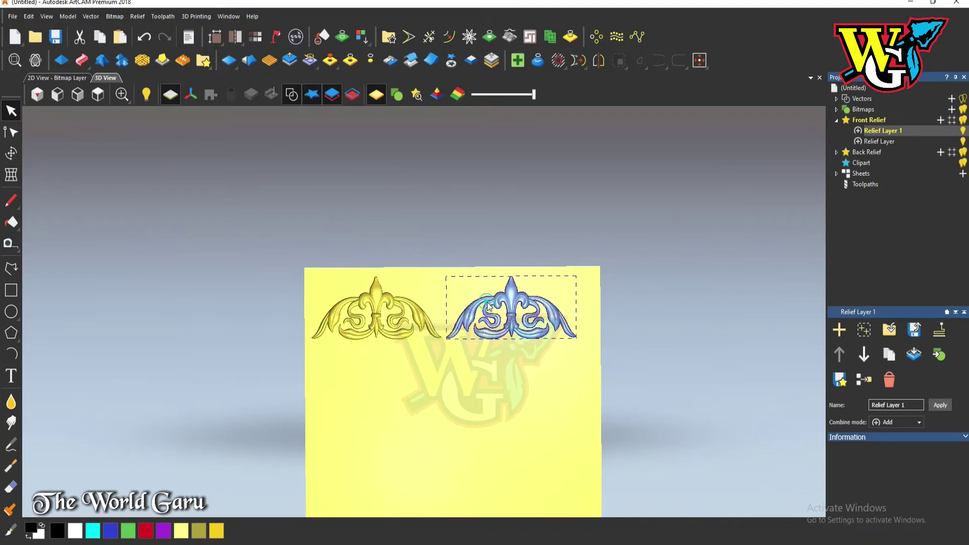
pyautogui.click(880, 142)
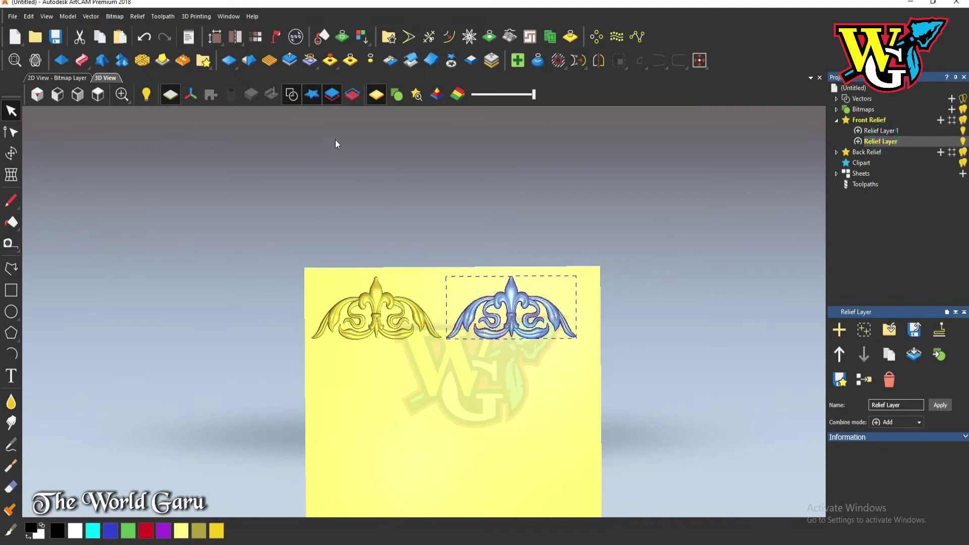
pyautogui.click(11, 153)
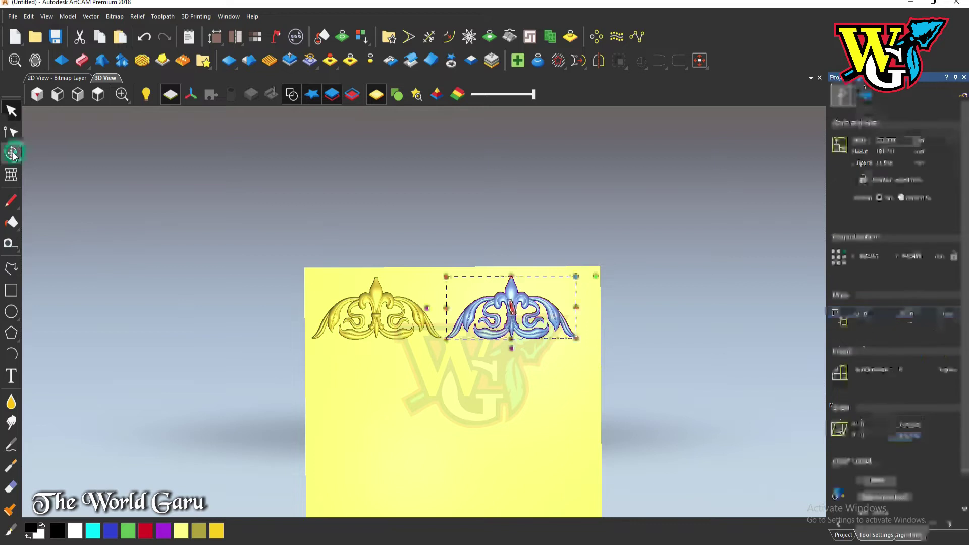
pyautogui.click(878, 480)
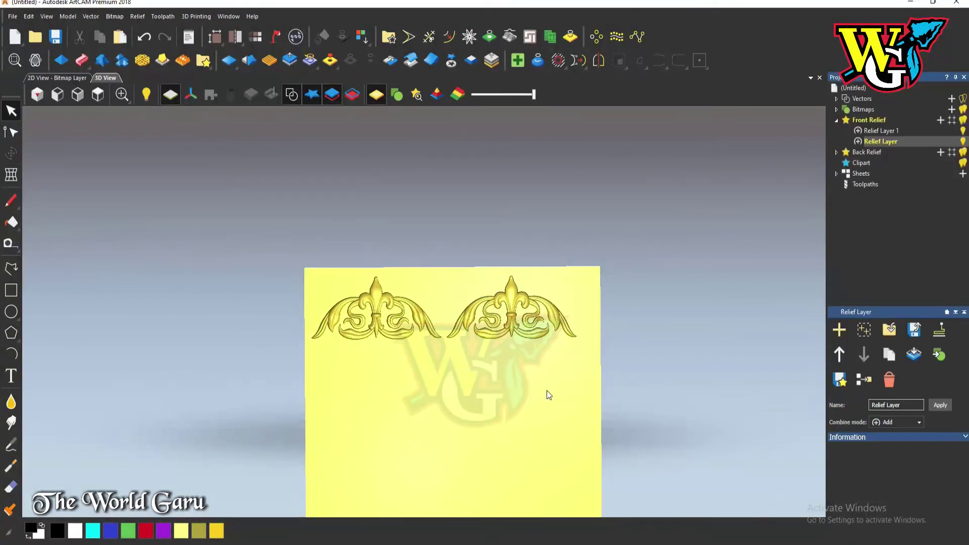
# Step: Hide and show Relief Layer 1 and Relief Layer in turn to check which ornament each one holds
pyautogui.moveTo(296, 222); pyautogui.dragTo(595, 356)
pyautogui.click(963, 131)
pyautogui.click(962, 131)
pyautogui.click(963, 142)
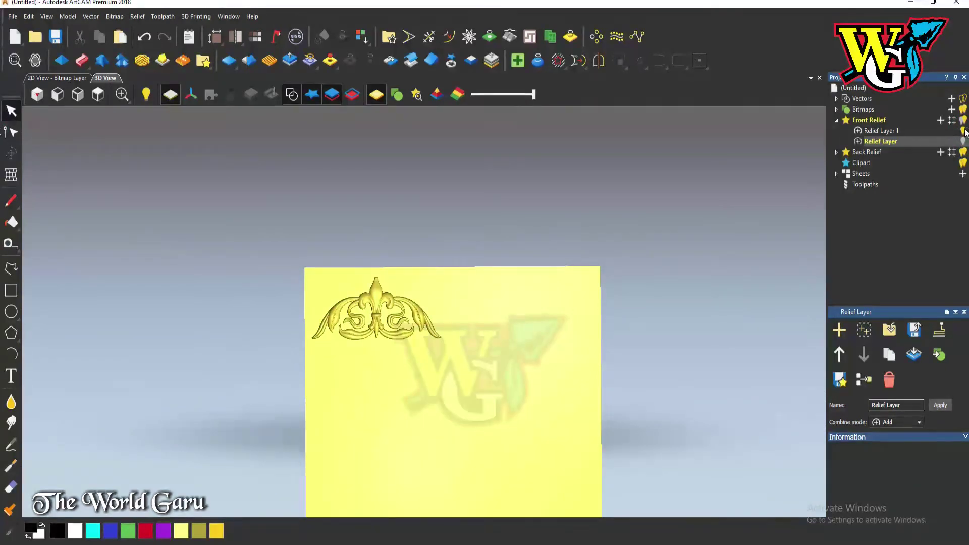
pyautogui.click(963, 131)
pyautogui.click(964, 141)
pyautogui.click(962, 131)
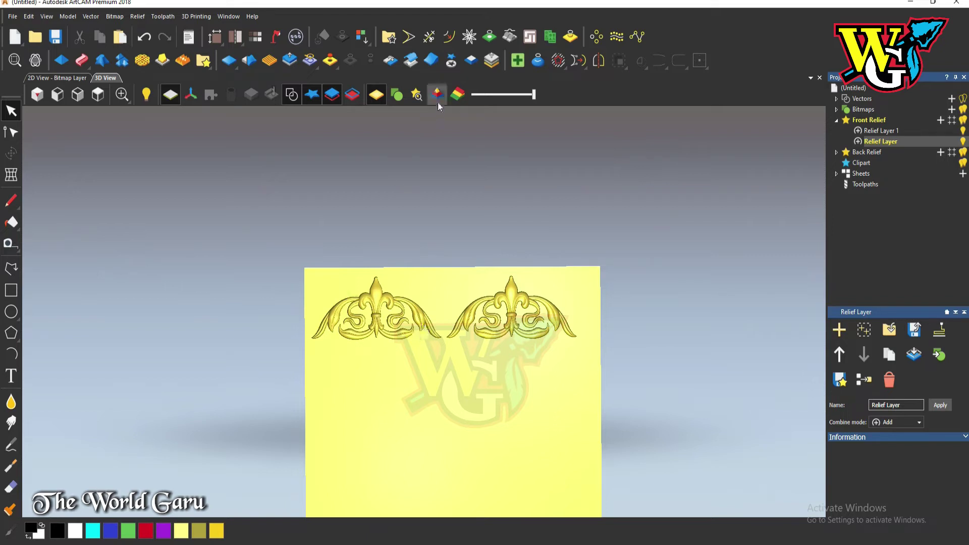
# Step: Turn the pasted ornament on Relief Layer into clipart again and leave the transform mode
pyautogui.click(449, 61)
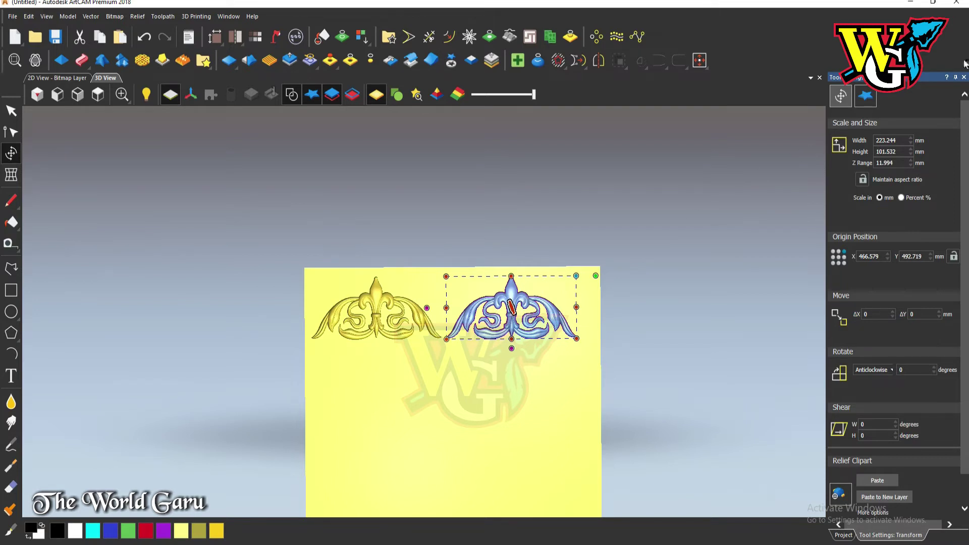
pyautogui.press('Escape')
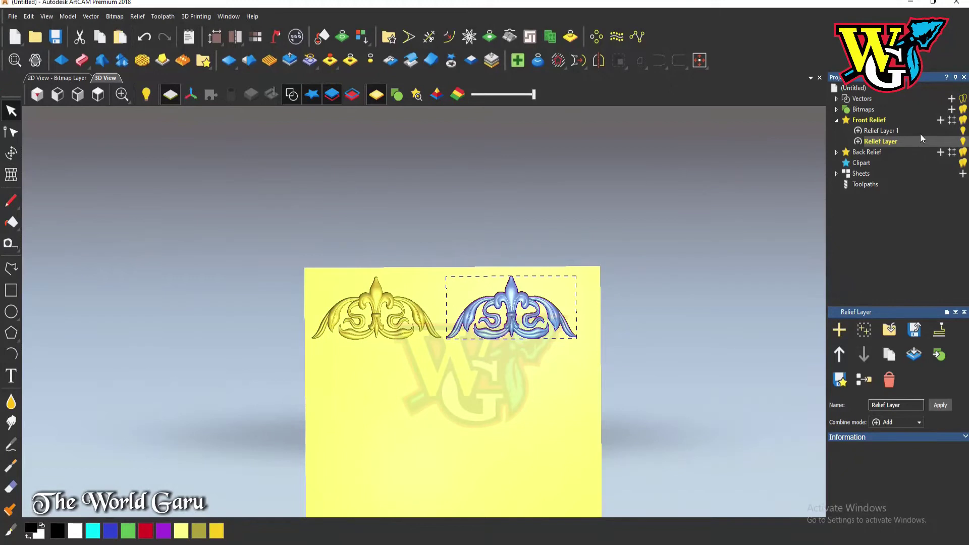
# Step: Activate Relief Layer 1 and try to mirror a copy of the right-hand ornament clipart below itself
pyautogui.click(933, 131)
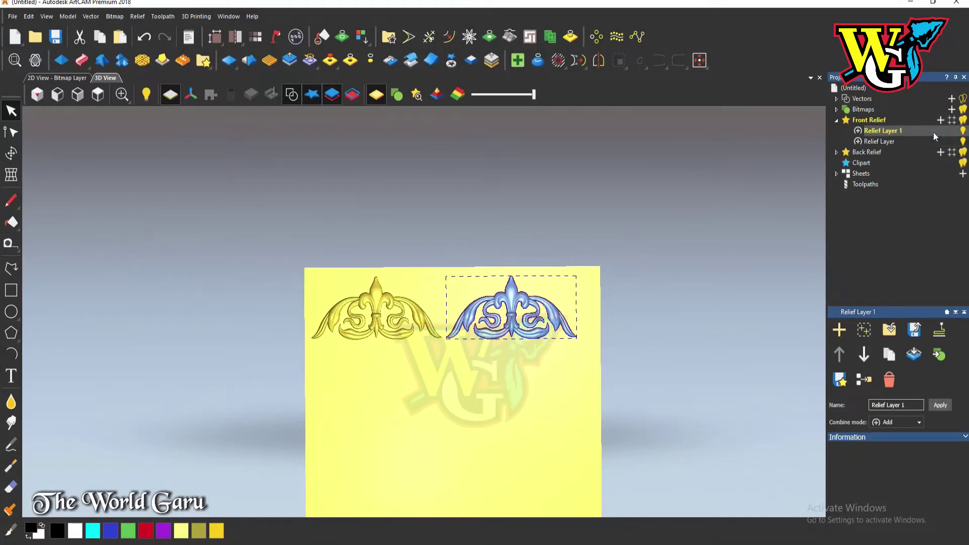
pyautogui.moveTo(266, 225); pyautogui.dragTo(592, 379)
pyautogui.click(598, 60)
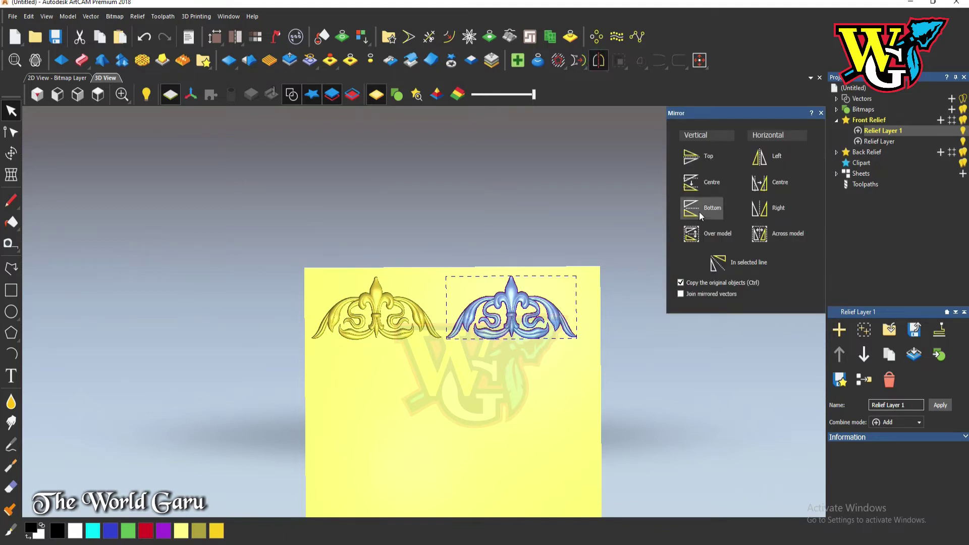
pyautogui.click(699, 212)
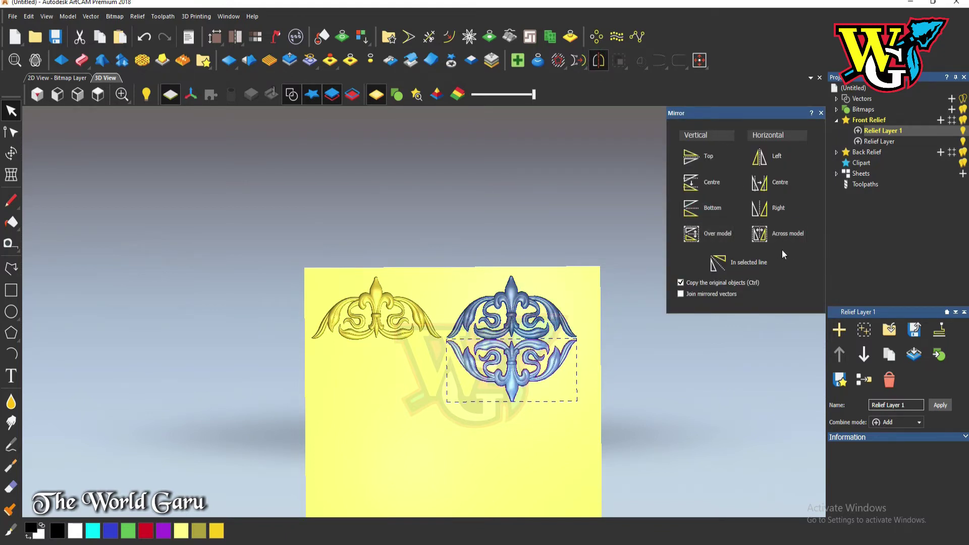
pyautogui.hotkey('ctrl', 'z')
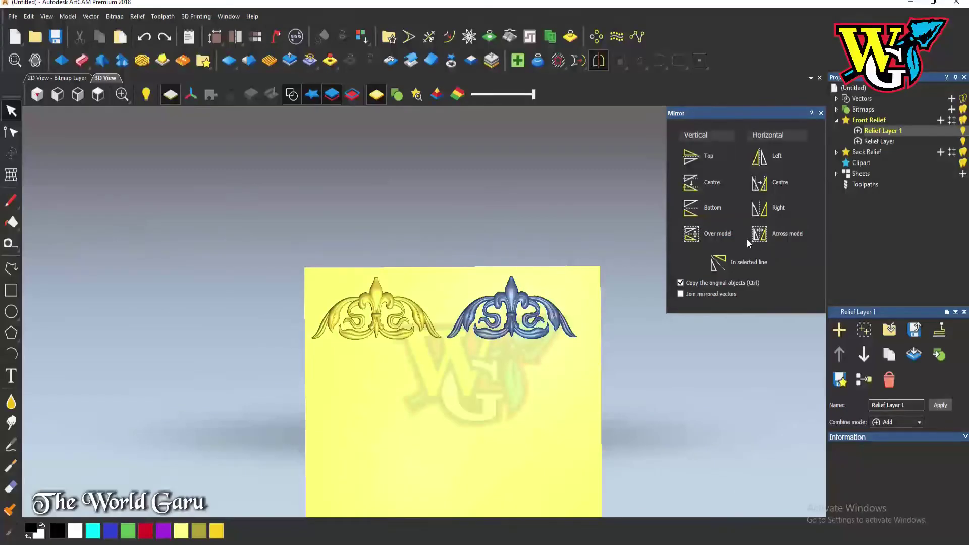
# Step: Try to mirror a copy of the right-hand ornament clipart vertically over the model
pyautogui.click(722, 234)
pyautogui.click(784, 237)
pyautogui.click(537, 297)
pyautogui.click(719, 234)
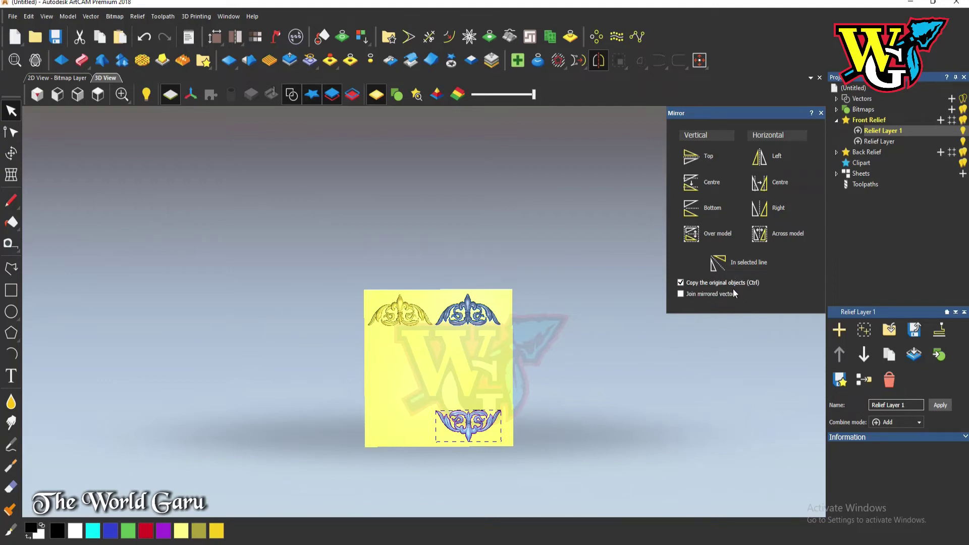
pyautogui.hotkey('ctrl', 'z')
# Step: Try to mirror a copy of the right-hand ornament clipart horizontally across the model
pyautogui.moveTo(513, 296); pyautogui.dragTo(545, 260)
pyautogui.moveTo(485, 318); pyautogui.dragTo(428, 338)
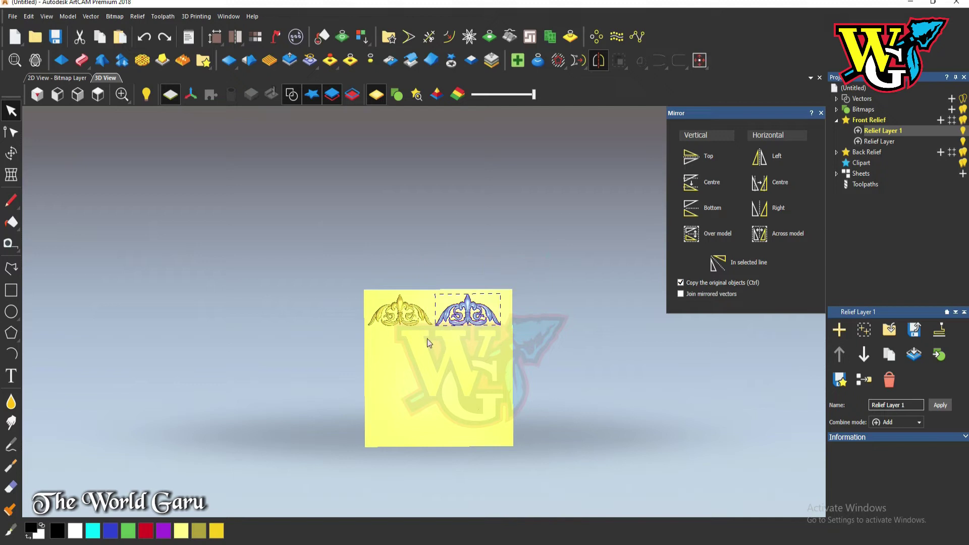
pyautogui.click(766, 239)
pyautogui.hotkey('ctrl', 'z')
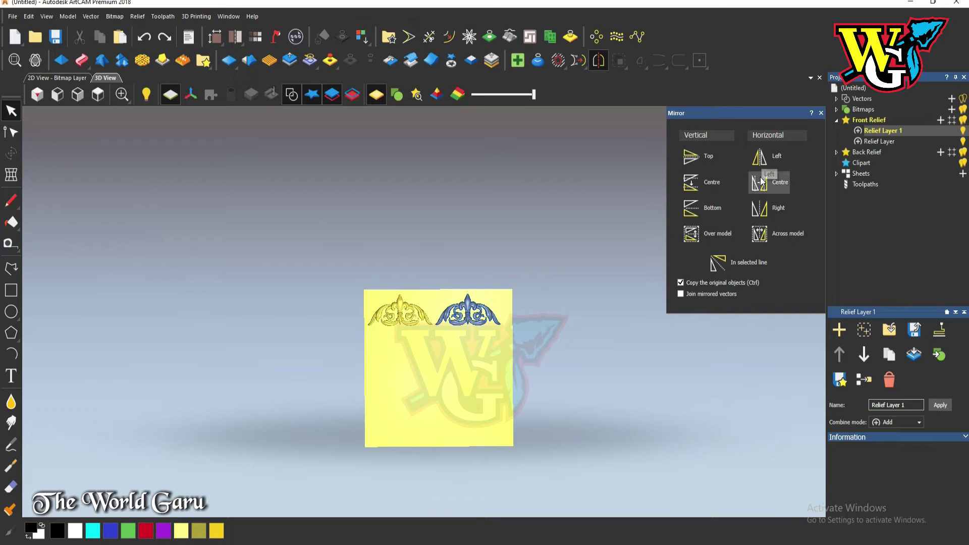
# Step: Try to mirror the right-hand ornament clipart in a selected line
pyautogui.click(720, 262)
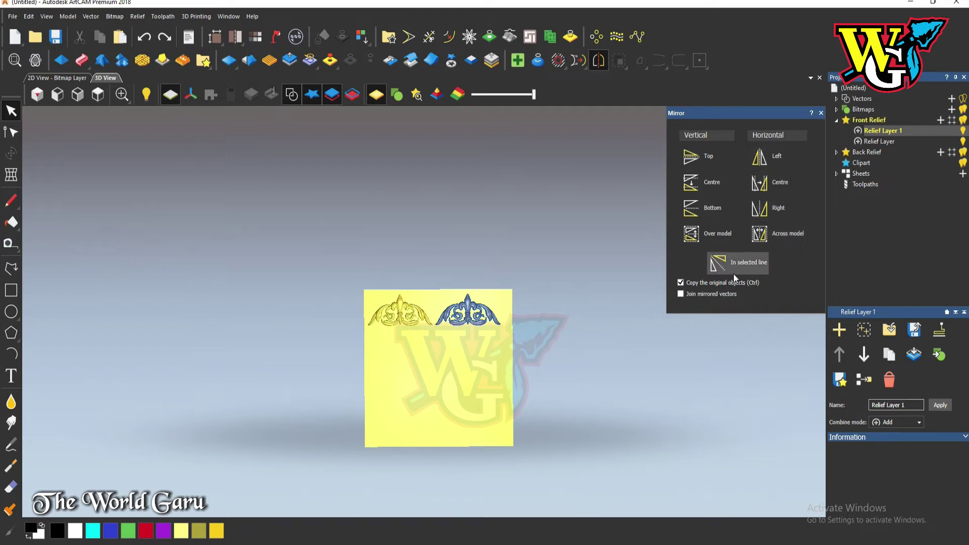
pyautogui.click(818, 238)
pyautogui.moveTo(651, 248); pyautogui.dragTo(431, 331)
pyautogui.click(737, 267)
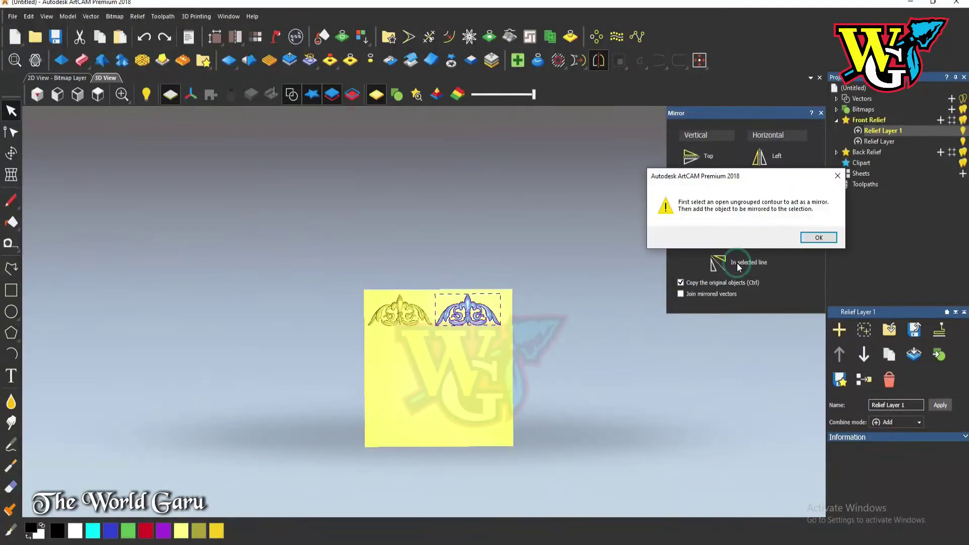
pyautogui.click(817, 236)
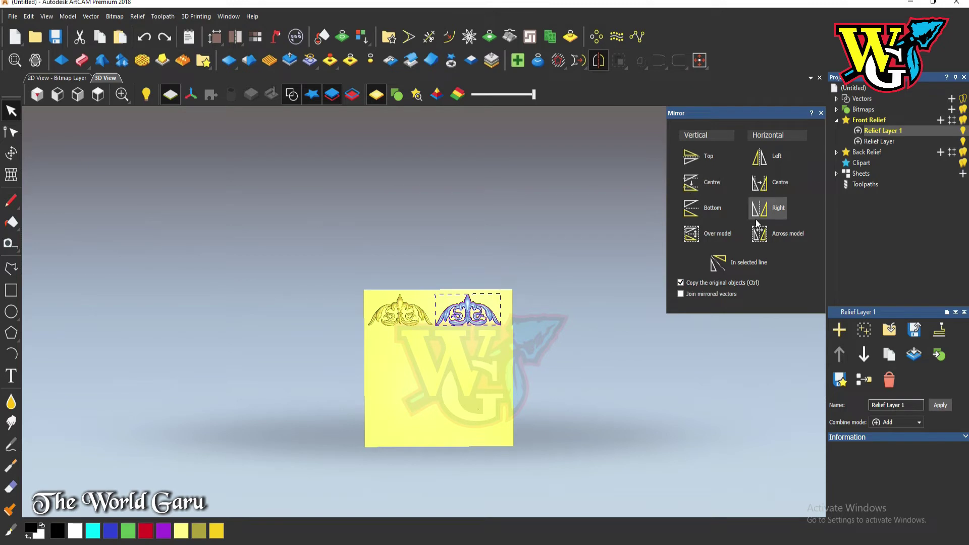
# Step: Mirror the right-hand ornament clipart vertically about its bottom edge without keeping the original
pyautogui.click(680, 283)
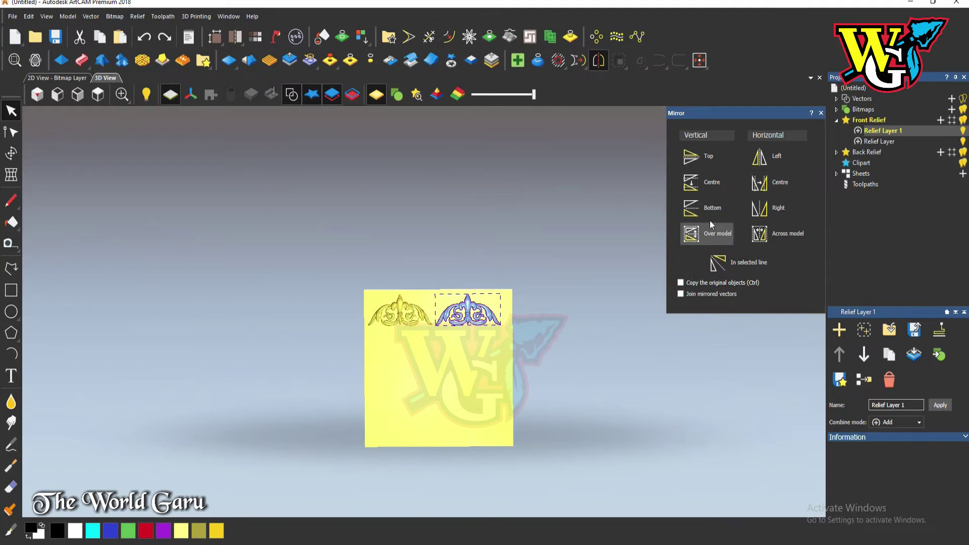
pyautogui.click(709, 207)
pyautogui.scroll(4, 488, 336)
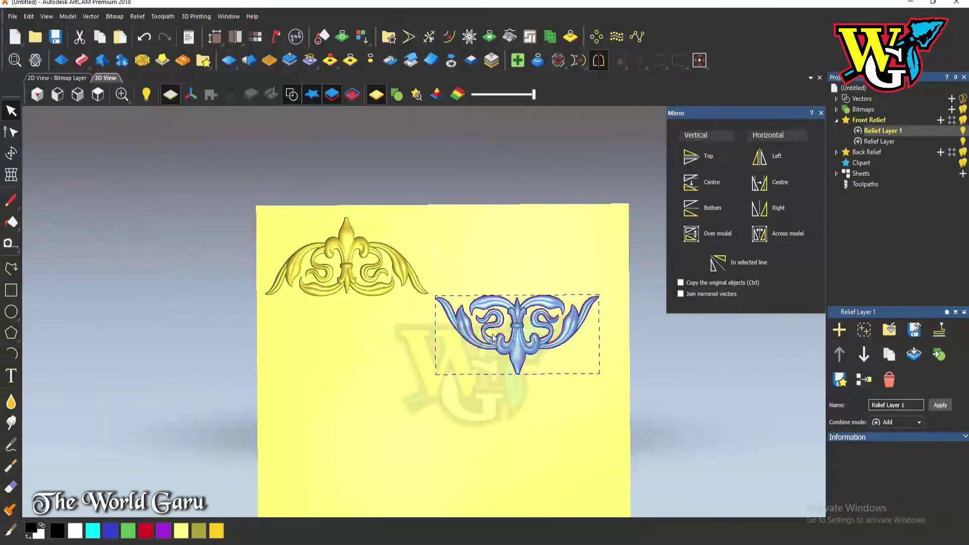
# Step: Mirror a copy of the flipped ornament above itself, keeping the original, and move the flipped one toward the model's lower-right area
pyautogui.click(681, 283)
pyautogui.click(710, 155)
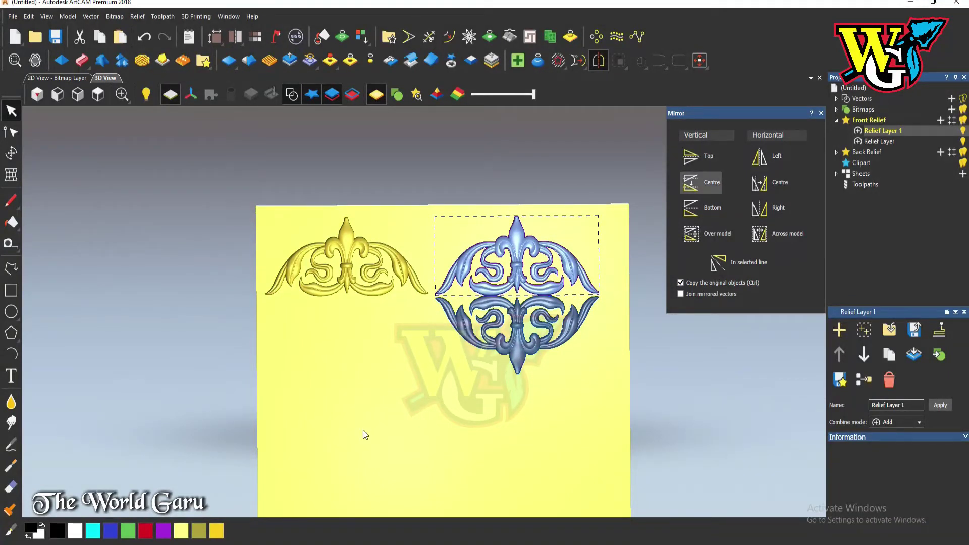
pyautogui.click(502, 341)
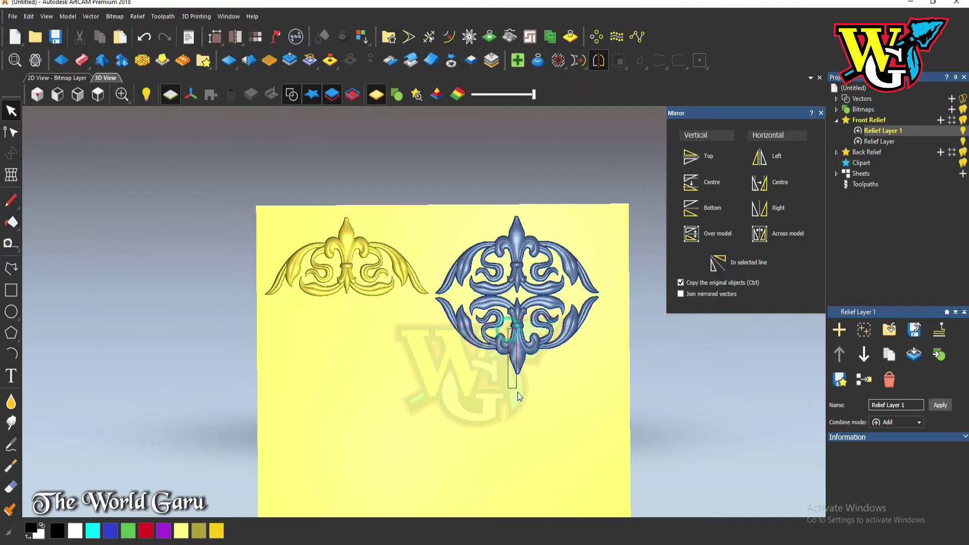
pyautogui.moveTo(514, 349); pyautogui.dragTo(523, 458)
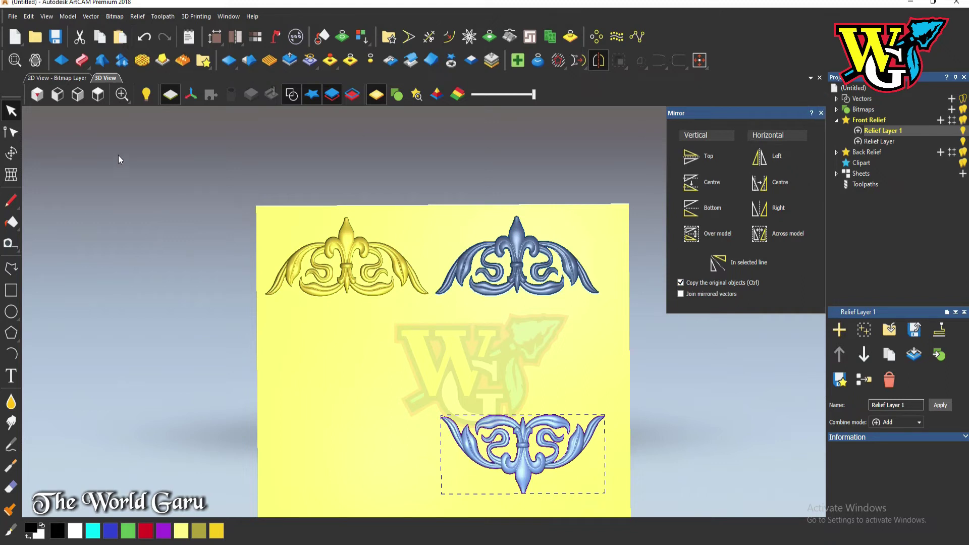
pyautogui.click(820, 113)
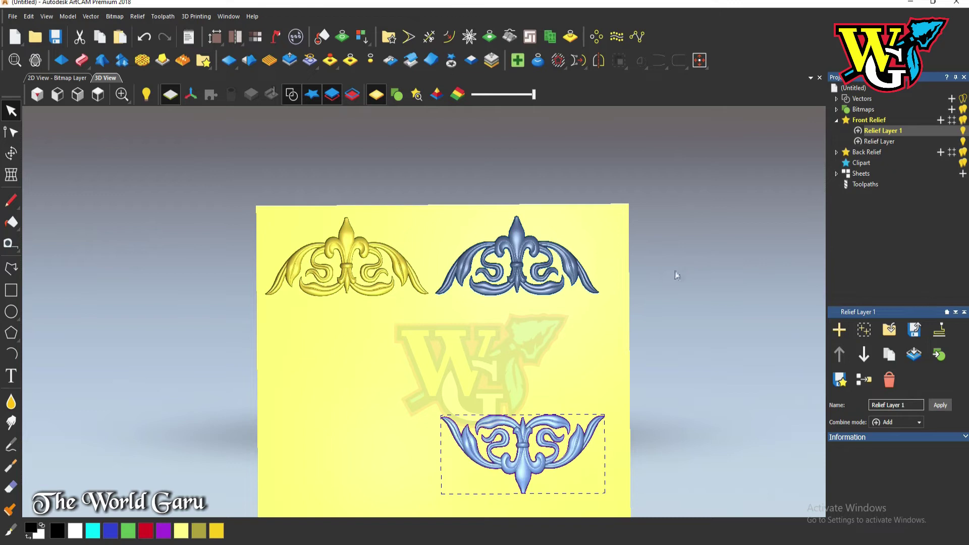
# Step: Paste the flipped lower ornament and the upright right-hand ornament onto Relief Layer 1
pyautogui.click(10, 157)
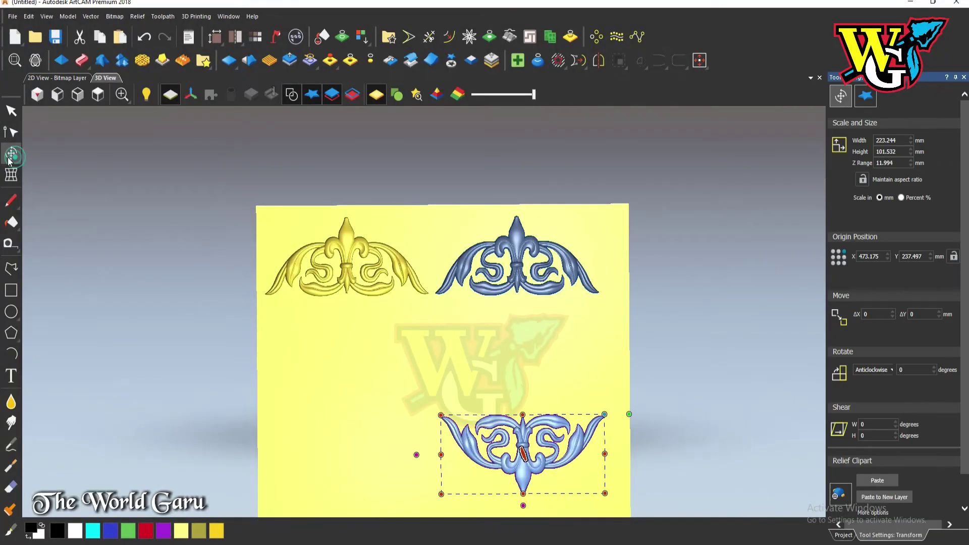
pyautogui.click(885, 483)
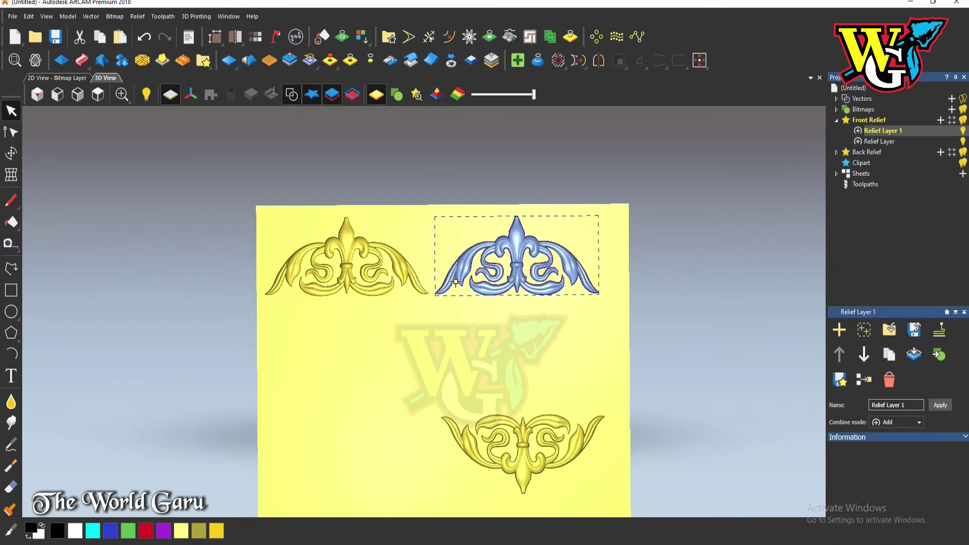
pyautogui.click(11, 153)
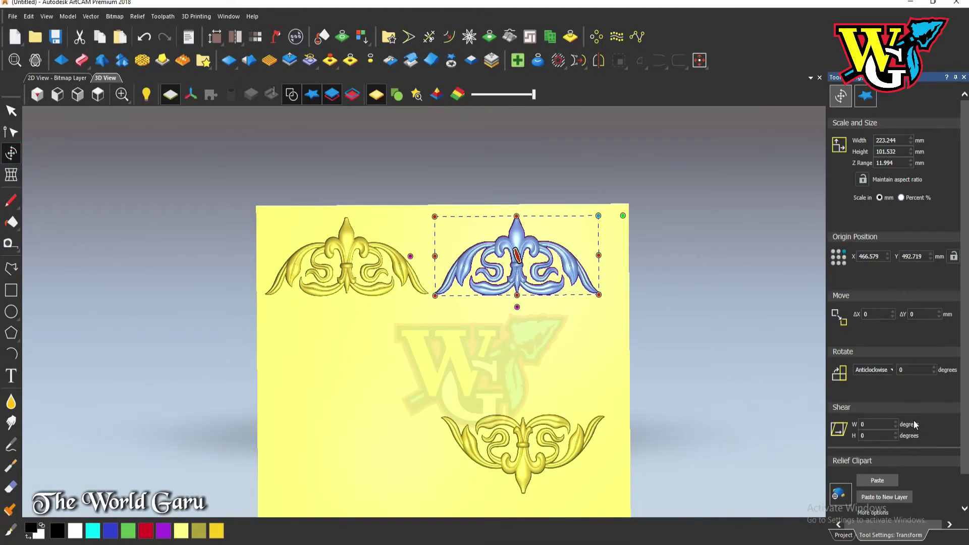
pyautogui.click(874, 481)
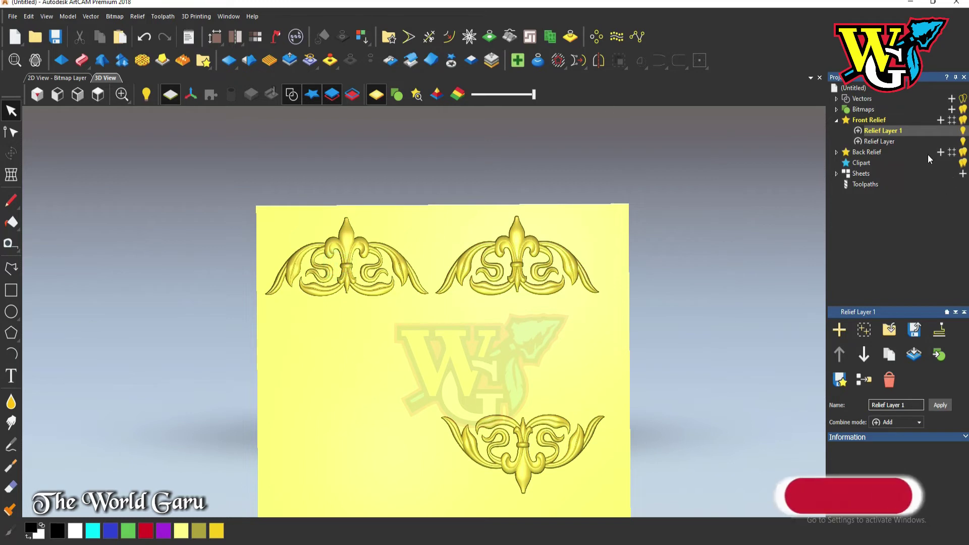
# Step: Try to turn the contents of Relief Layer into clipart, and make Relief Layer 1 active again
pyautogui.click(888, 142)
pyautogui.click(450, 60)
pyautogui.click(560, 195)
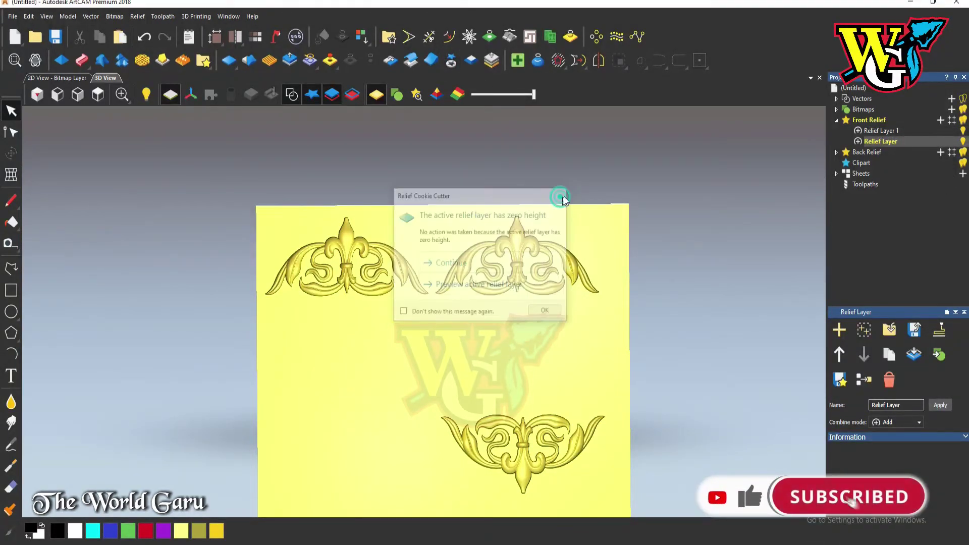
pyautogui.click(878, 130)
# Step: Hide and show the front relief layers to check which ornaments Relief Layer 1 holds, leaving both layers shown
pyautogui.click(366, 260)
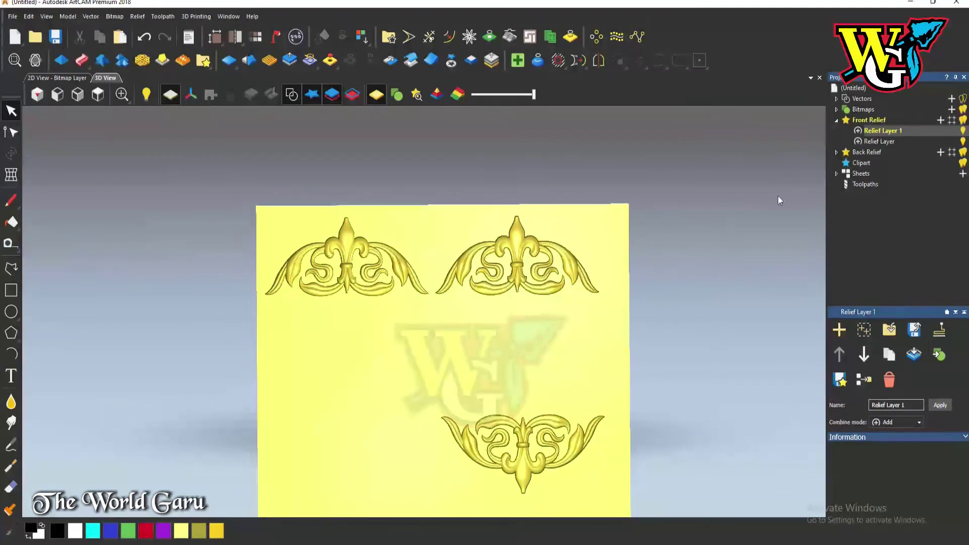
pyautogui.click(962, 131)
pyautogui.click(962, 130)
pyautogui.click(963, 131)
pyautogui.click(962, 131)
pyautogui.click(962, 130)
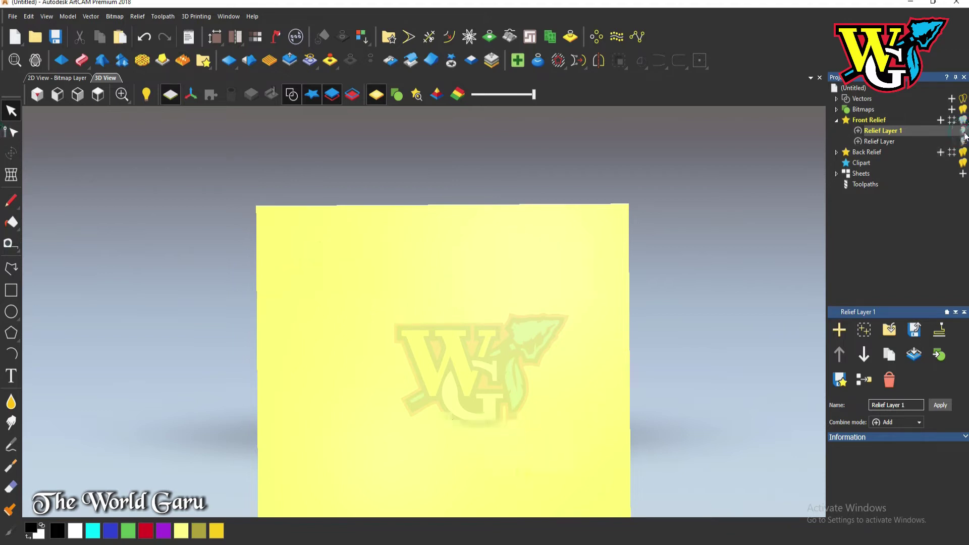
pyautogui.click(963, 130)
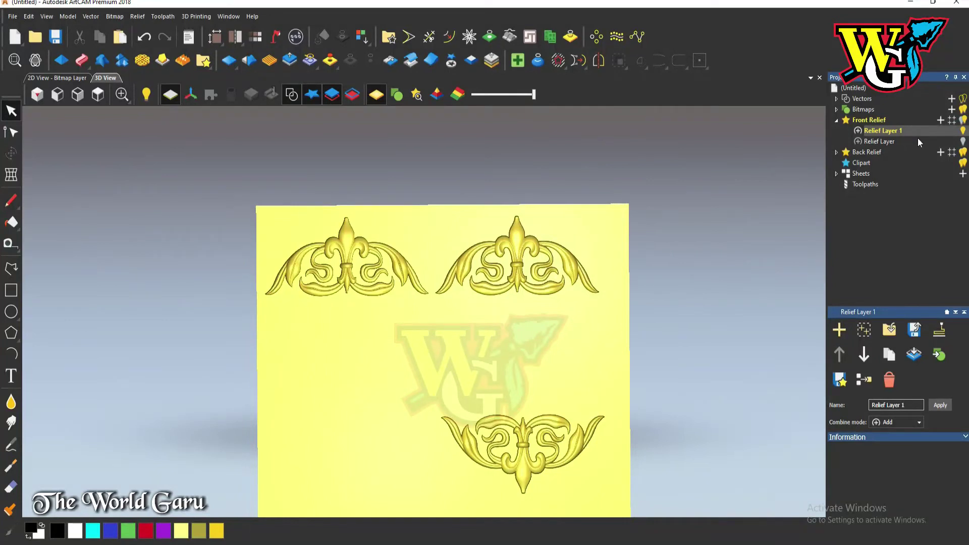
pyautogui.scroll(-3, 381, 298)
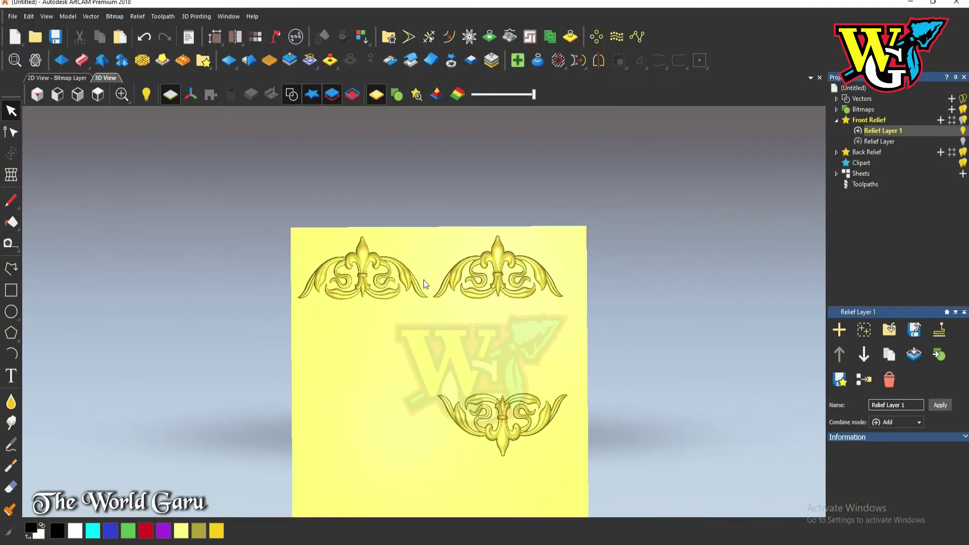
pyautogui.scroll(2, 454, 328)
pyautogui.scroll(2, 488, 449)
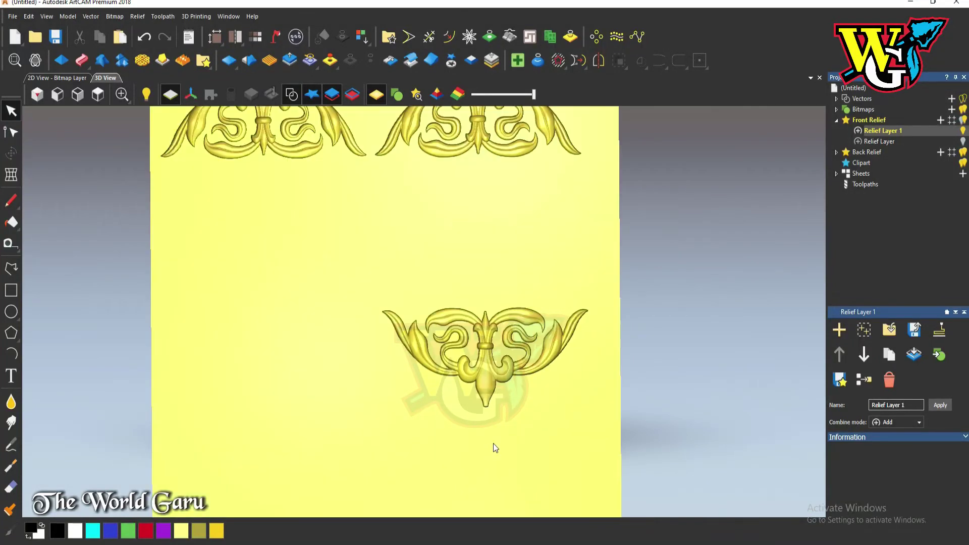
pyautogui.scroll(-1, 500, 441)
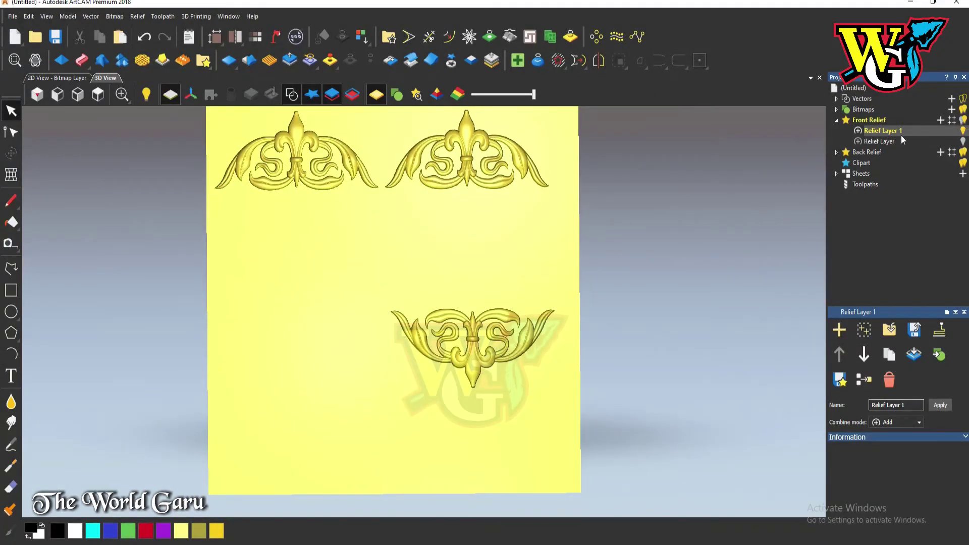
pyautogui.click(963, 140)
# Step: Turn the three ornaments on Relief Layer 1 into clipart and leave the transform mode with the clipart selected
pyautogui.scroll(-3, 504, 250)
pyautogui.scroll(3, 446, 204)
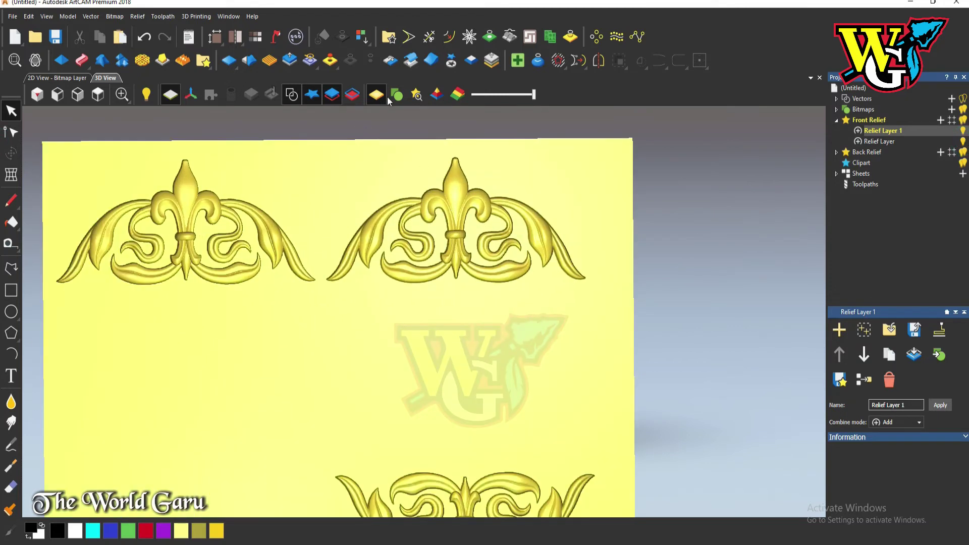
pyautogui.click(451, 66)
pyautogui.scroll(-4, 393, 328)
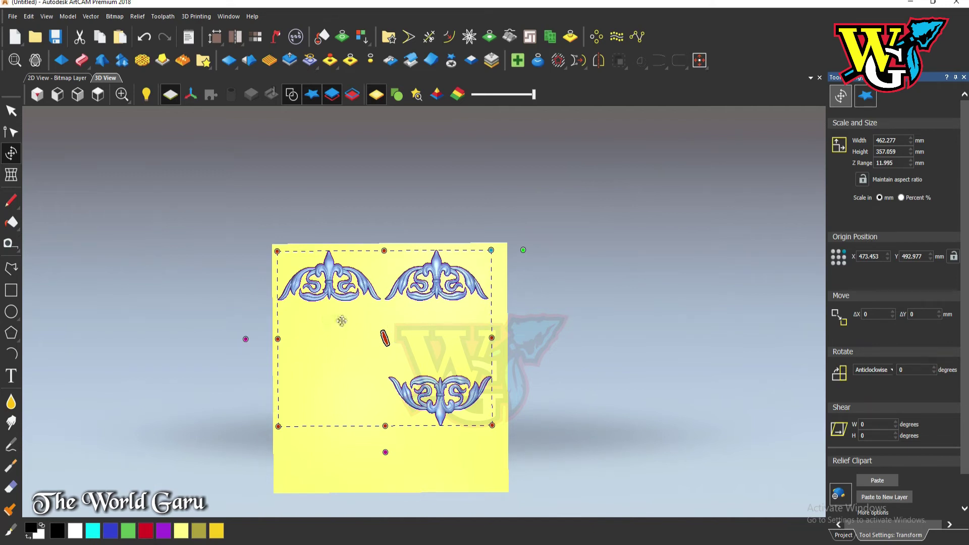
pyautogui.moveTo(263, 228); pyautogui.dragTo(507, 337)
pyautogui.click(413, 223)
pyautogui.moveTo(212, 217); pyautogui.dragTo(517, 345)
pyautogui.click(443, 288)
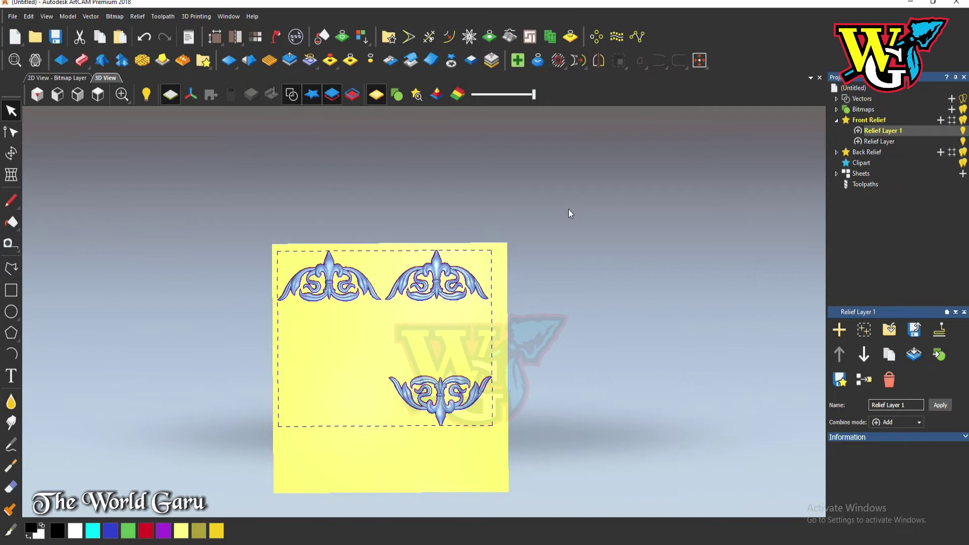
# Step: View the YouTube channel page in the browser and return to ArtCAM
pyautogui.click(913, 2)
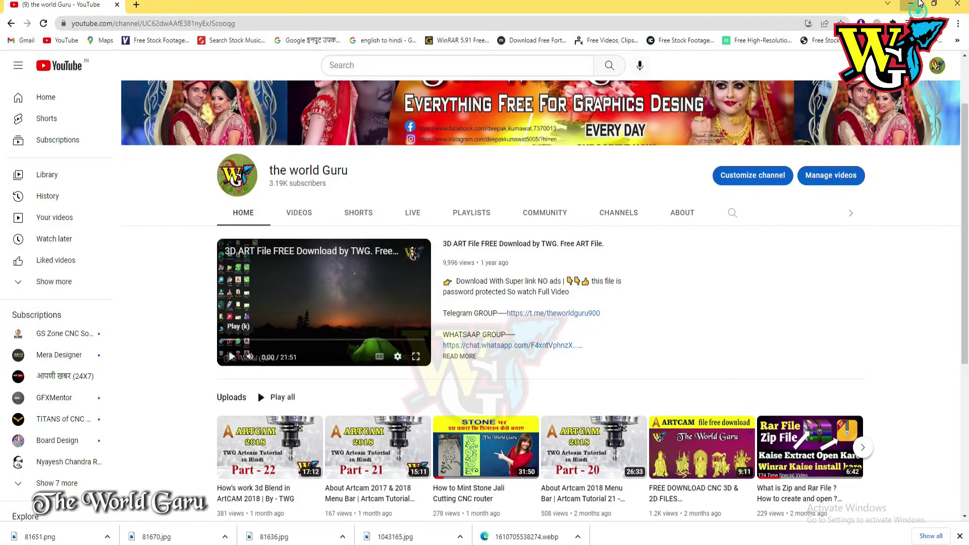
pyautogui.click(911, 4)
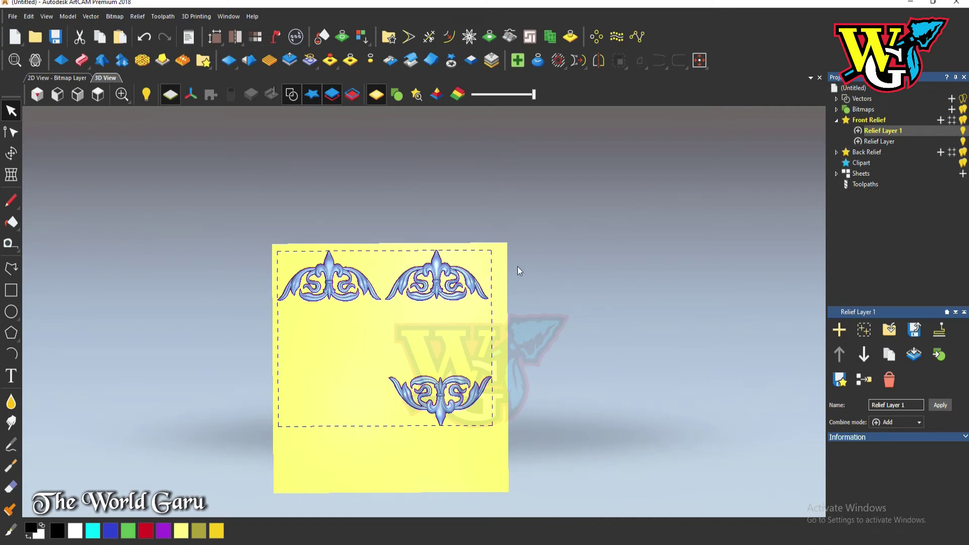
# Step: Select the clipart of three ornaments again and paste it onto Relief Layer 1
pyautogui.click(504, 275)
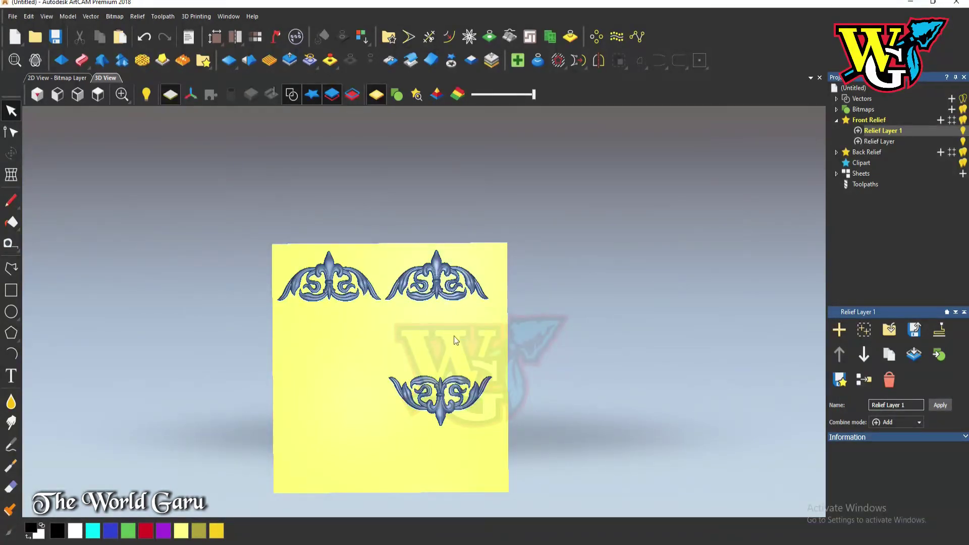
pyautogui.moveTo(222, 213); pyautogui.dragTo(281, 275)
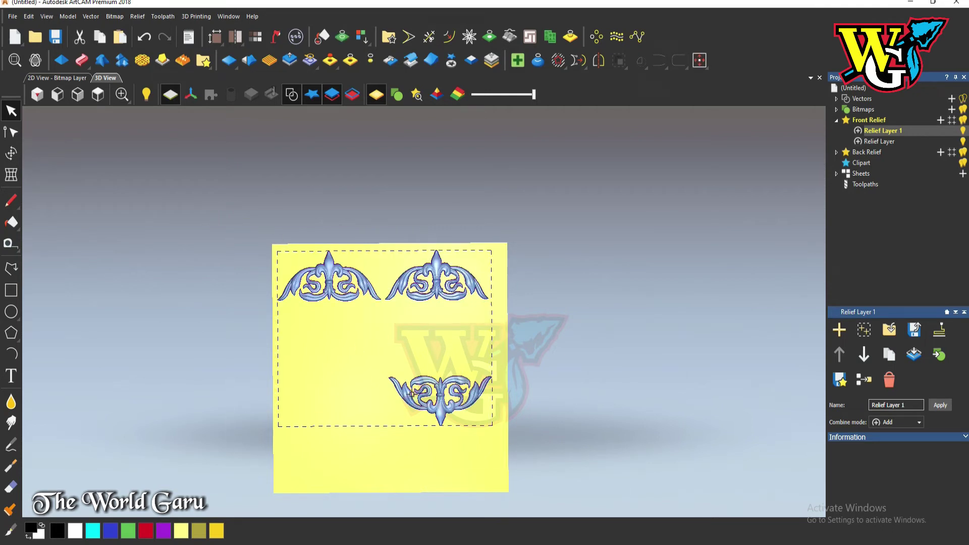
pyautogui.click(9, 157)
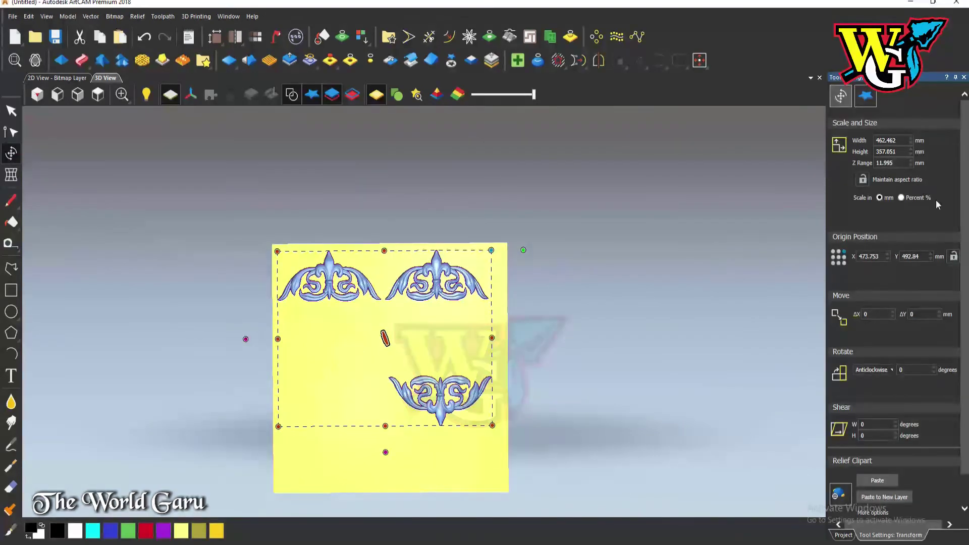
pyautogui.click(883, 479)
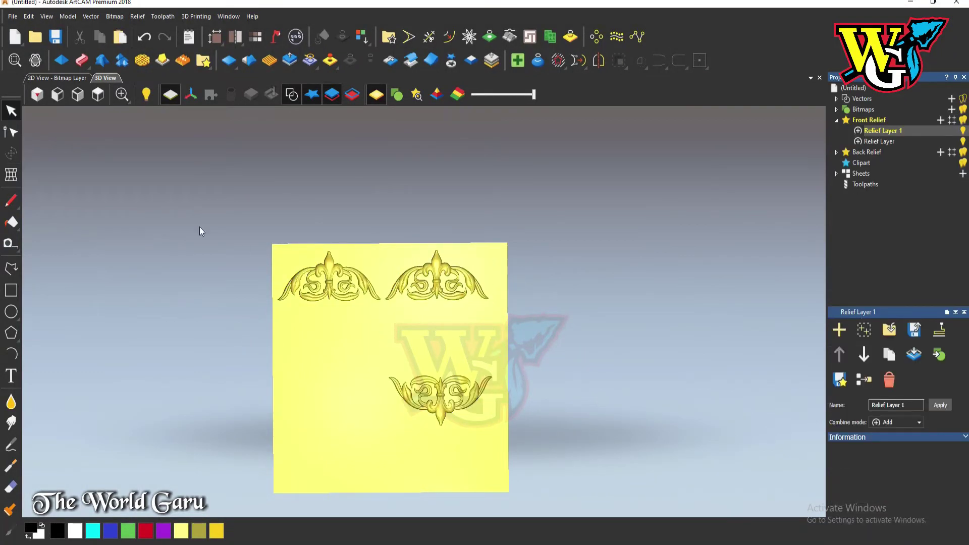
# Step: Draw a rectangle vector about 511 by 167 mm around the two upper ornaments
pyautogui.click(11, 290)
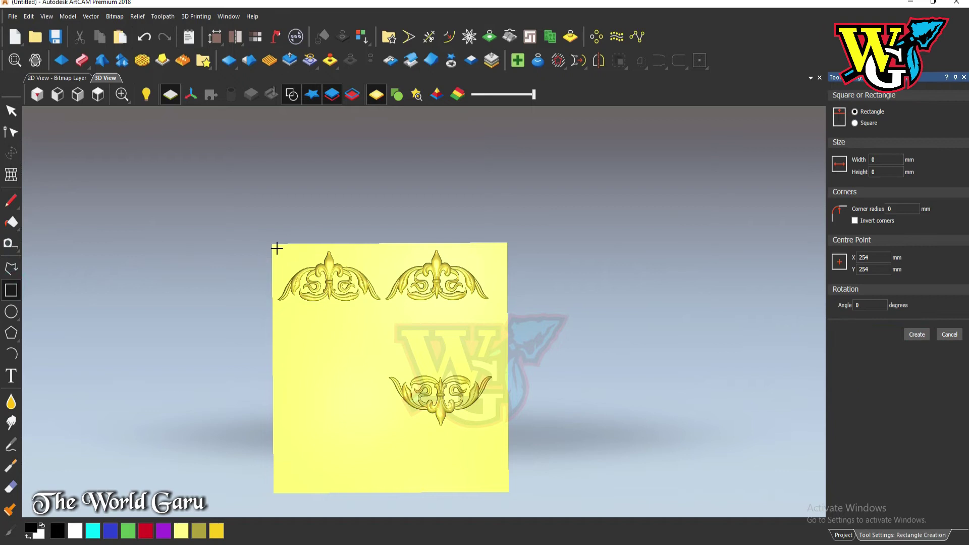
pyautogui.moveTo(272, 246); pyautogui.dragTo(508, 325)
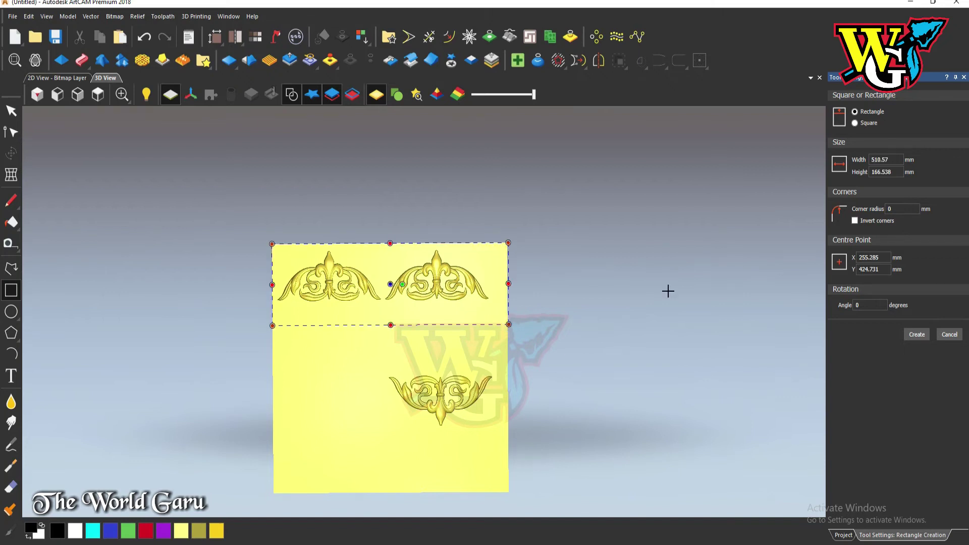
pyautogui.click(926, 333)
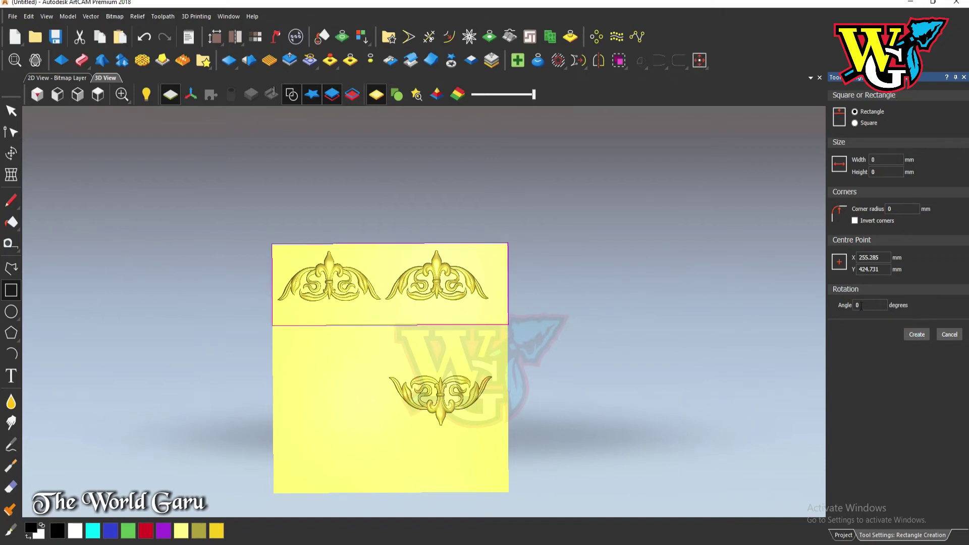
pyautogui.click(949, 334)
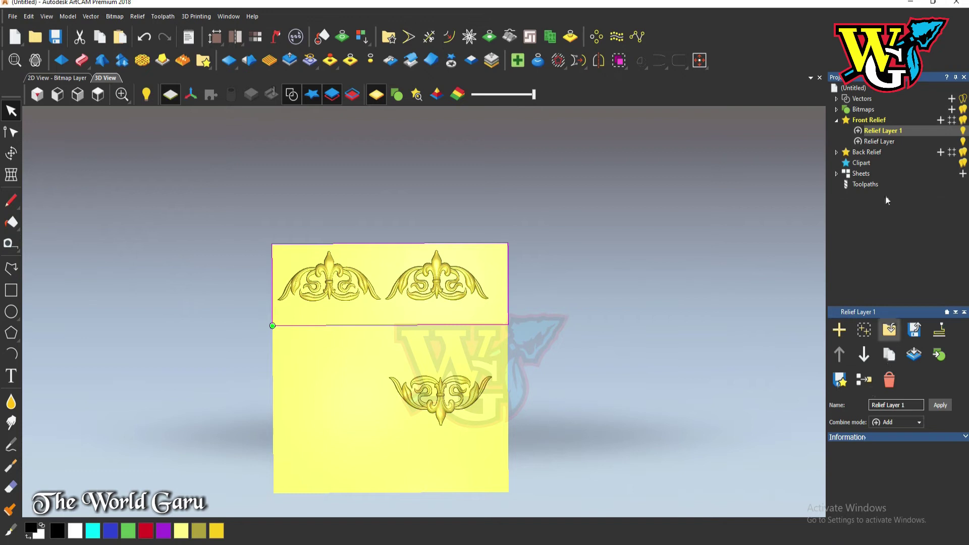
# Step: Start a Machine Relief toolpath and limit the area to machine to the selected vectors
pyautogui.click(863, 185)
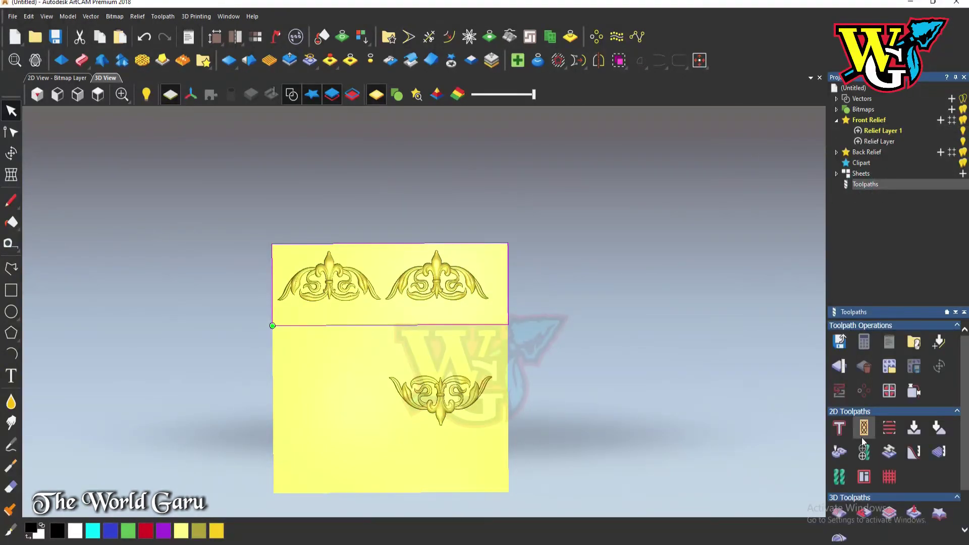
pyautogui.scroll(-1, 845, 474)
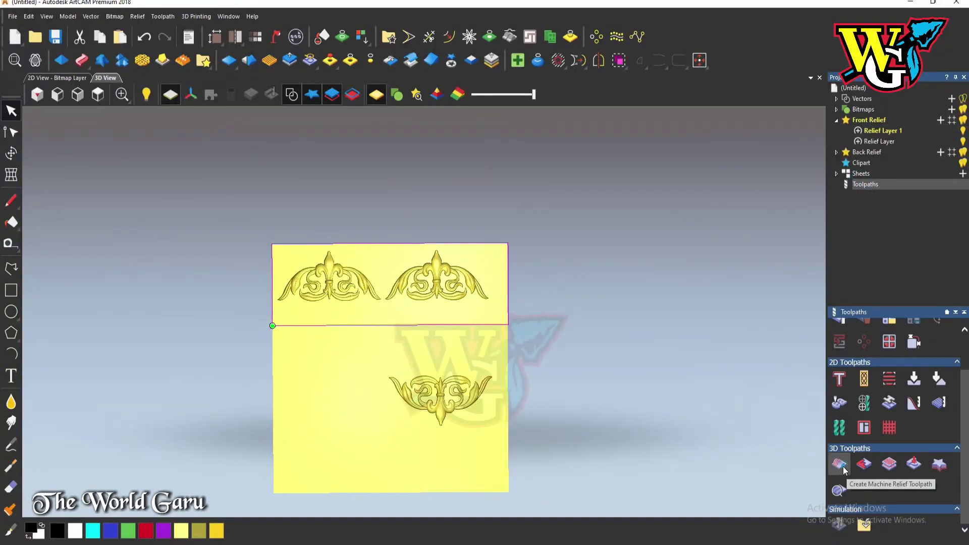
pyautogui.click(858, 457)
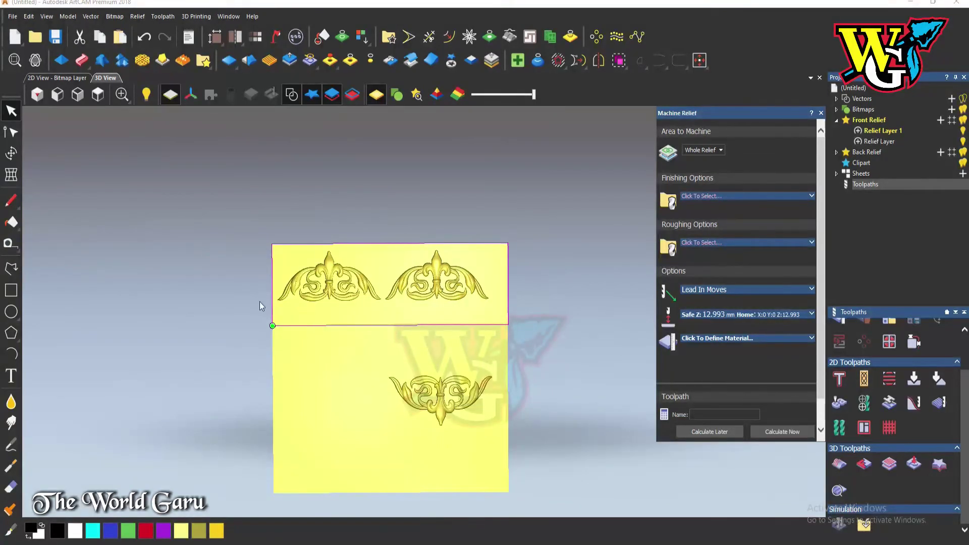
pyautogui.click(694, 150)
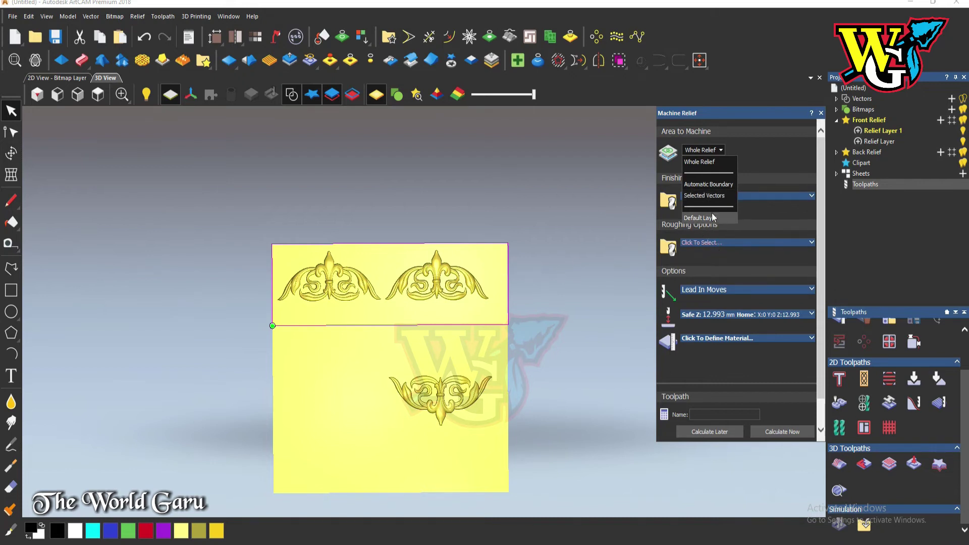
pyautogui.click(708, 196)
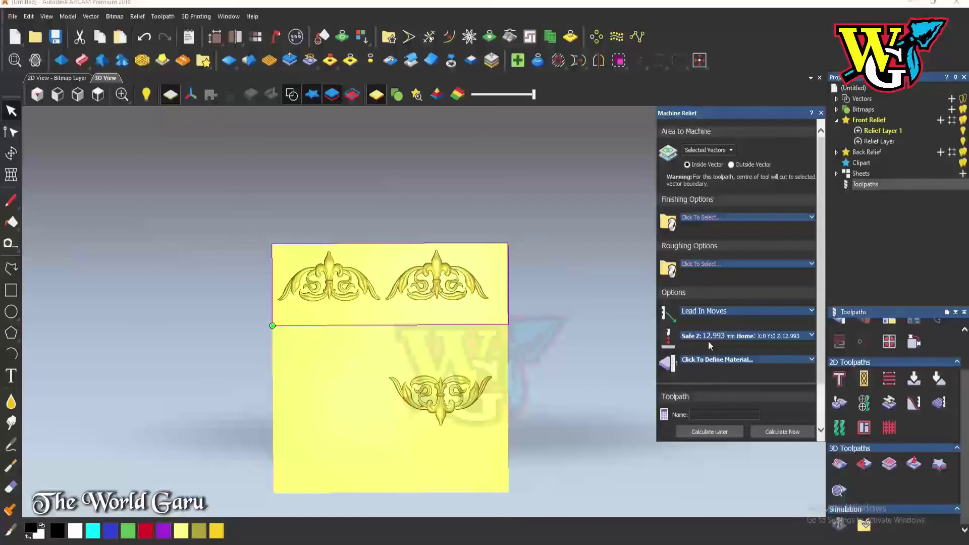
# Step: Choose Ball Nose 3 mm from the metric steel 3D finishing tools as the finishing tool
pyautogui.click(707, 218)
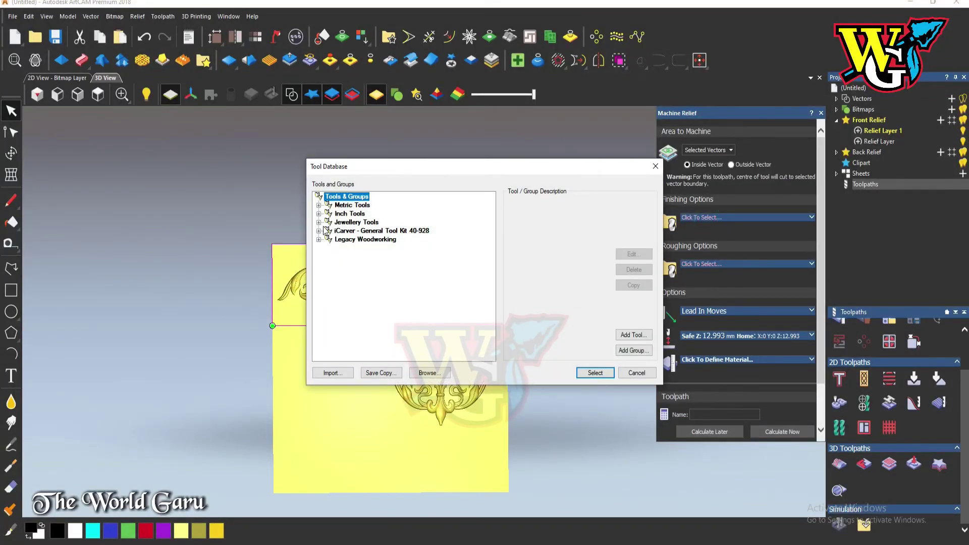
pyautogui.click(319, 205)
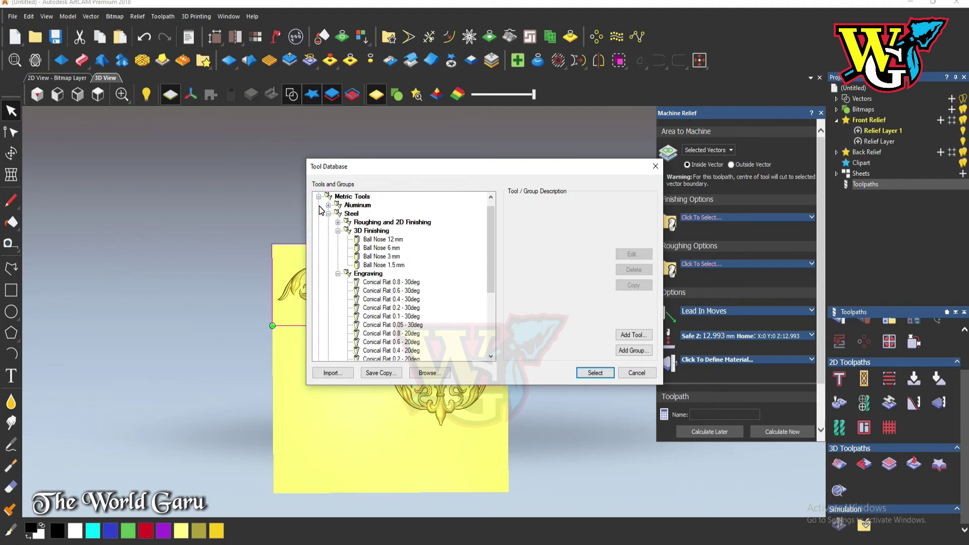
pyautogui.click(386, 256)
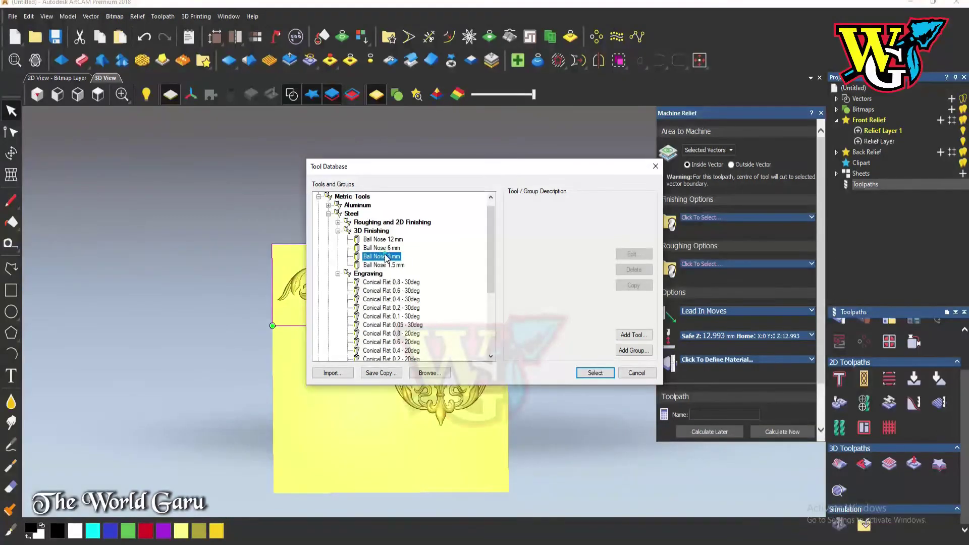
pyautogui.click(591, 374)
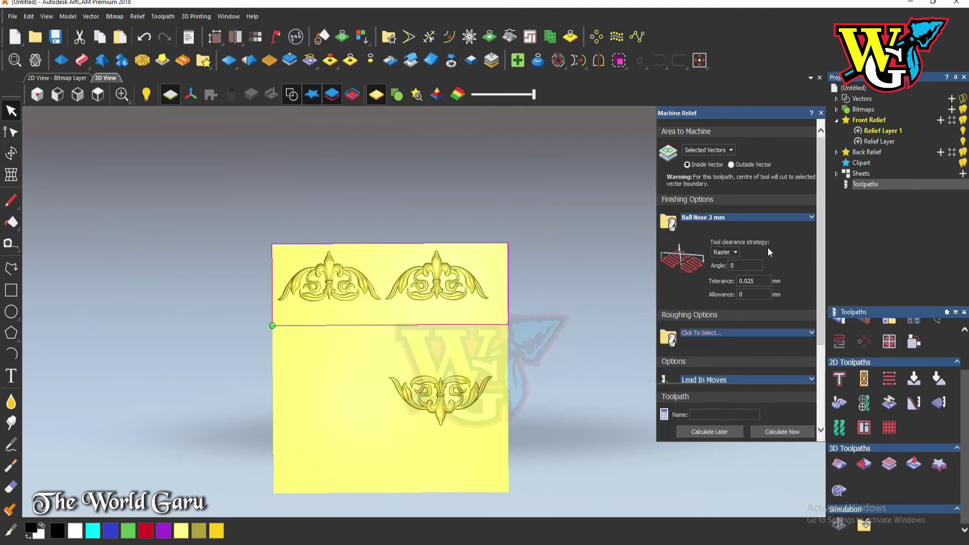
# Step: Set the finishing tool's plunge rate to 120 and feed rate to 60 mm/sec, and name the toolpath 01
pyautogui.click(785, 216)
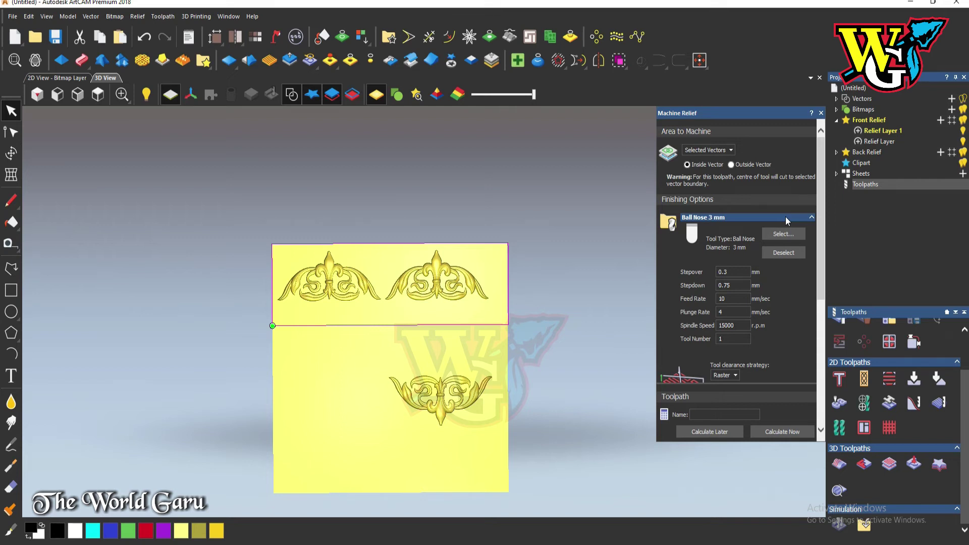
pyautogui.doubleClick(732, 313)
pyautogui.write('120')
pyautogui.doubleClick(730, 299)
pyautogui.write('60')
pyautogui.click(729, 412)
pyautogui.write('01')
pyautogui.scroll(-5, 794, 306)
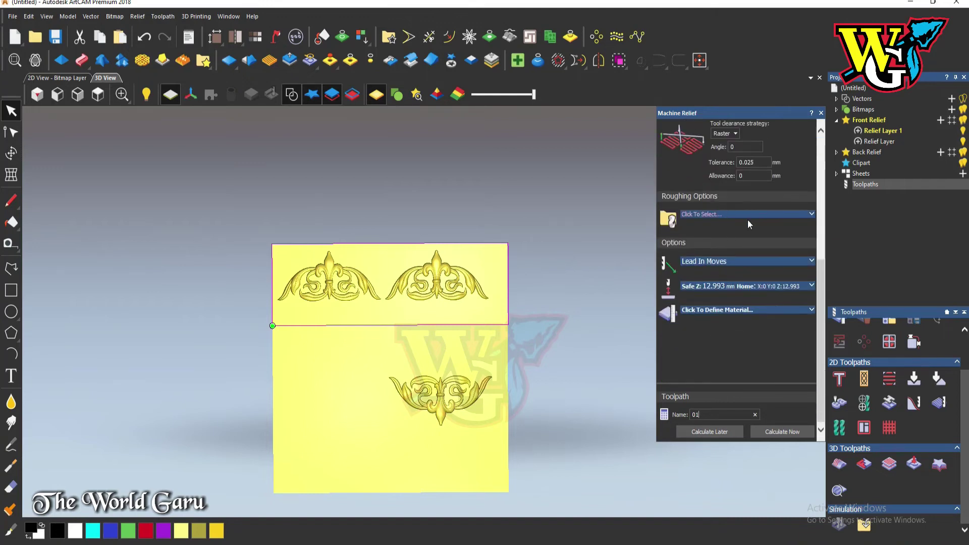
# Step: Set both the safe Z height and the home Z position of the toolpath to 20 mm
pyautogui.click(765, 287)
pyautogui.doubleClick(711, 315)
pyautogui.write('20')
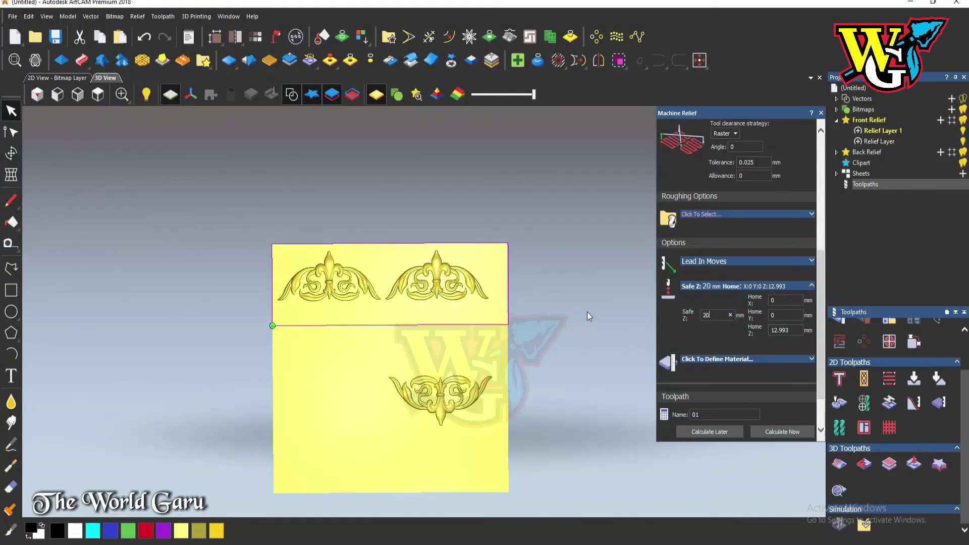
pyautogui.press('Tab')
pyautogui.press('Tab')
pyautogui.press('Tab')
pyautogui.write('20')
pyautogui.scroll(-1, 726, 302)
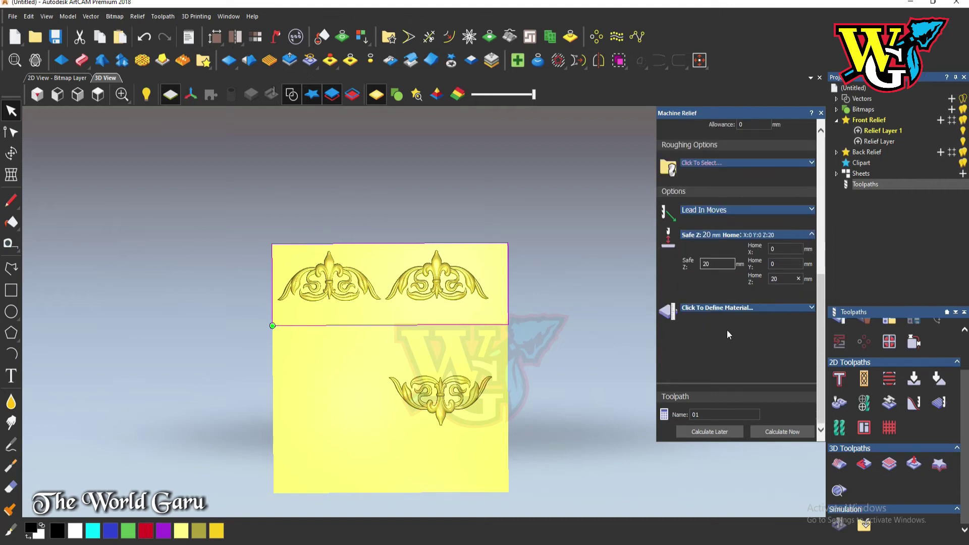
# Step: Define the material with a thickness of 18 mm, keeping Z zero on its upper face
pyautogui.click(739, 308)
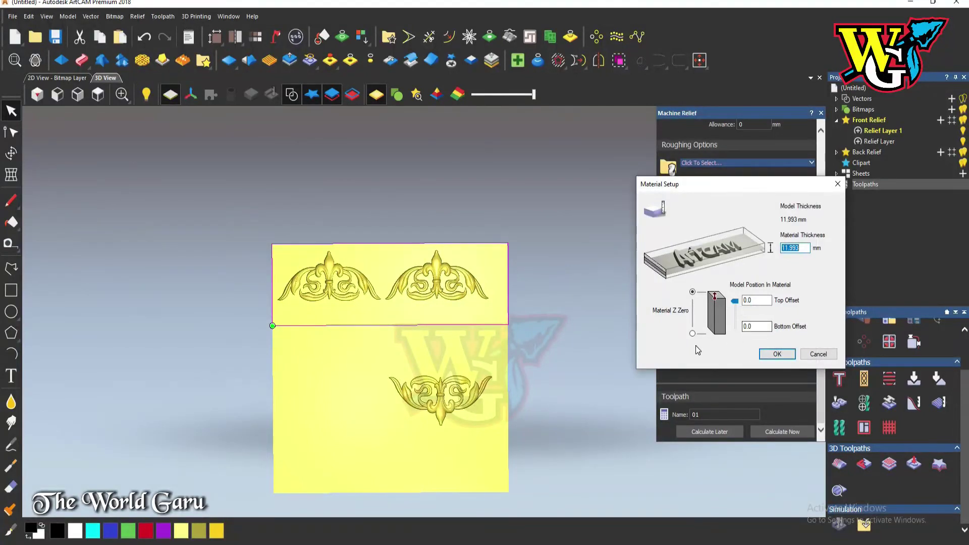
pyautogui.write('18')
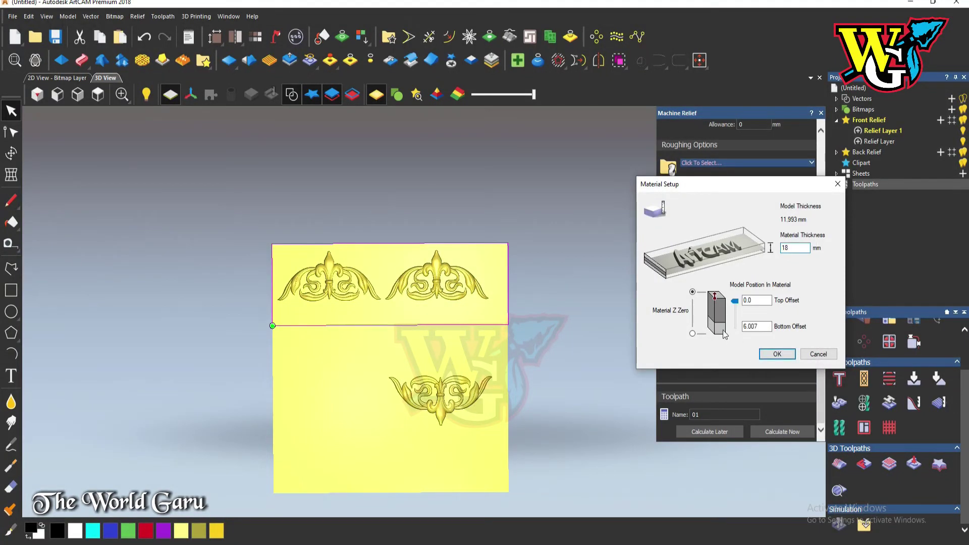
pyautogui.click(776, 354)
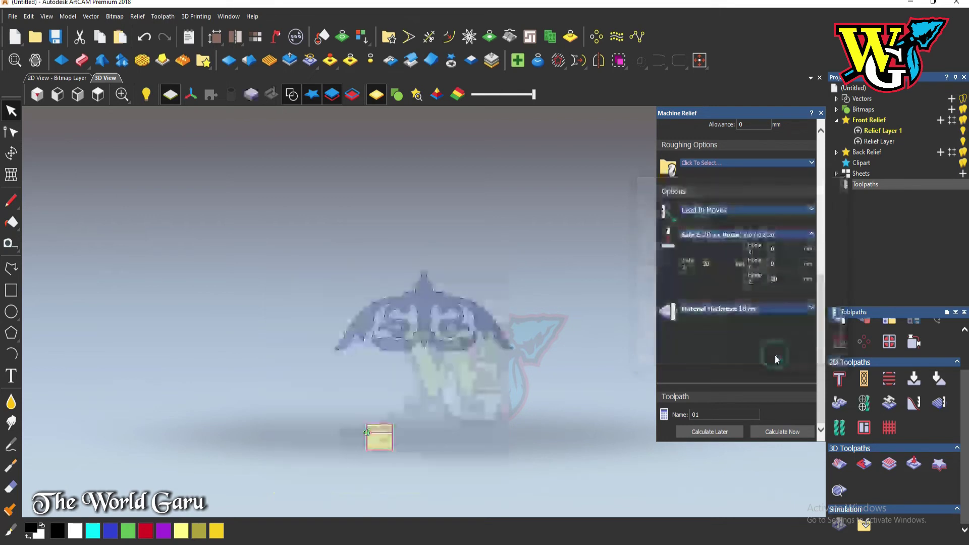
pyautogui.moveTo(530, 370); pyautogui.dragTo(389, 360)
pyautogui.moveTo(390, 361); pyautogui.dragTo(327, 198, button='right')
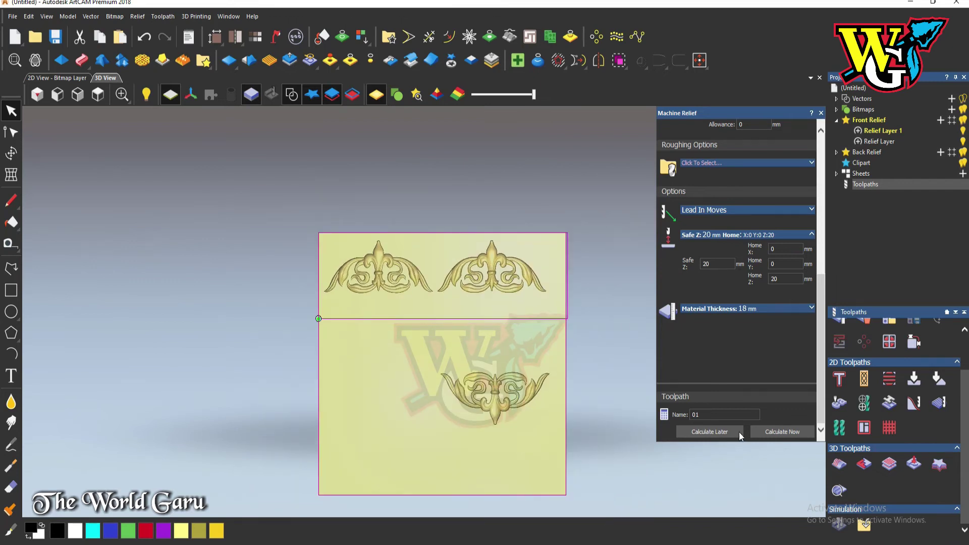
# Step: Calculate toolpath 01, close the Machine Relief settings and list the calculated toolpath in the project
pyautogui.click(777, 430)
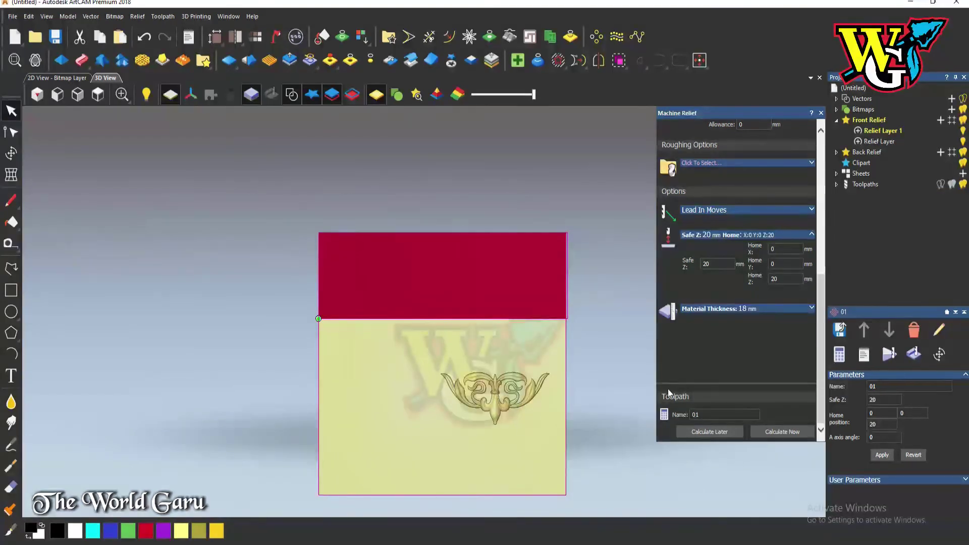
pyautogui.click(821, 114)
pyautogui.click(836, 185)
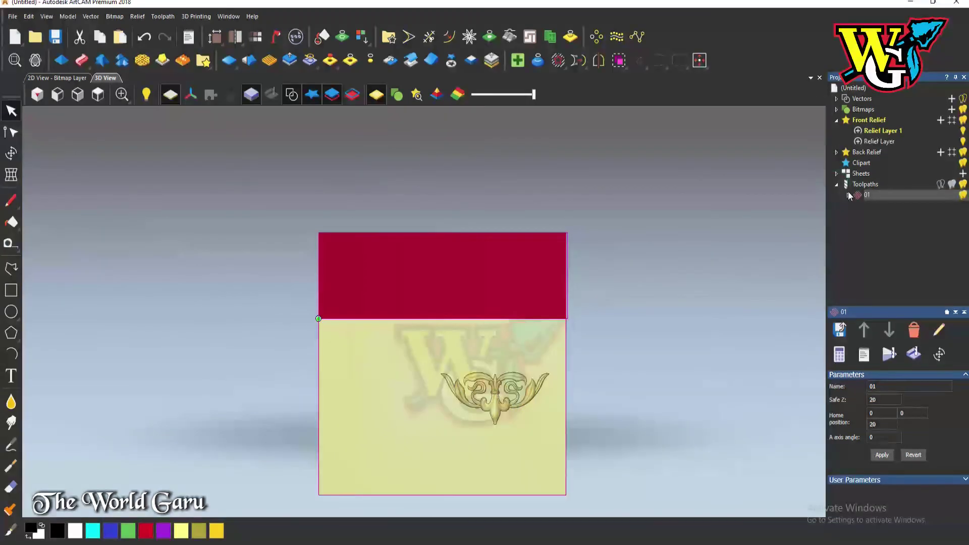
# Step: Simulate toolpath 01 on the whole model at standard resolution, inspect the carved ornaments and delete the simulation
pyautogui.click(914, 362)
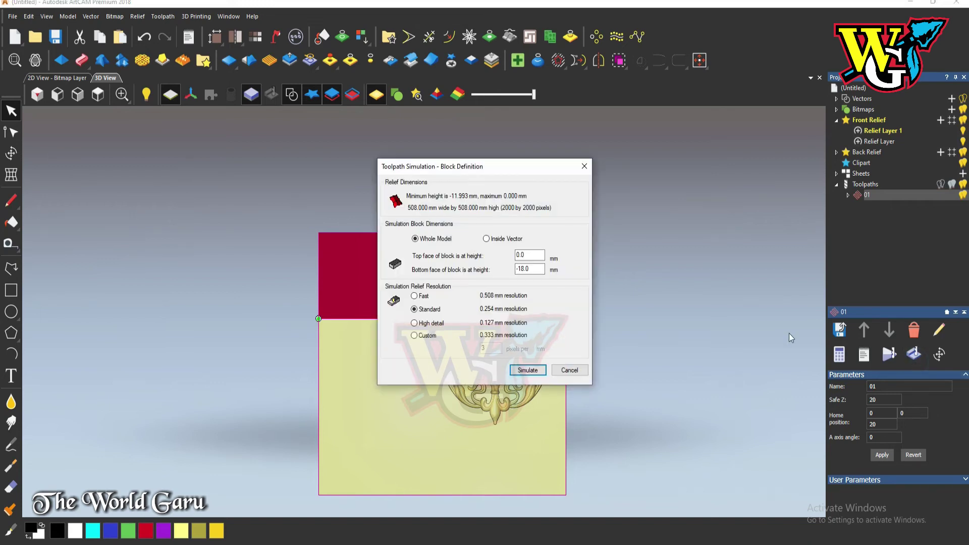
pyautogui.click(524, 370)
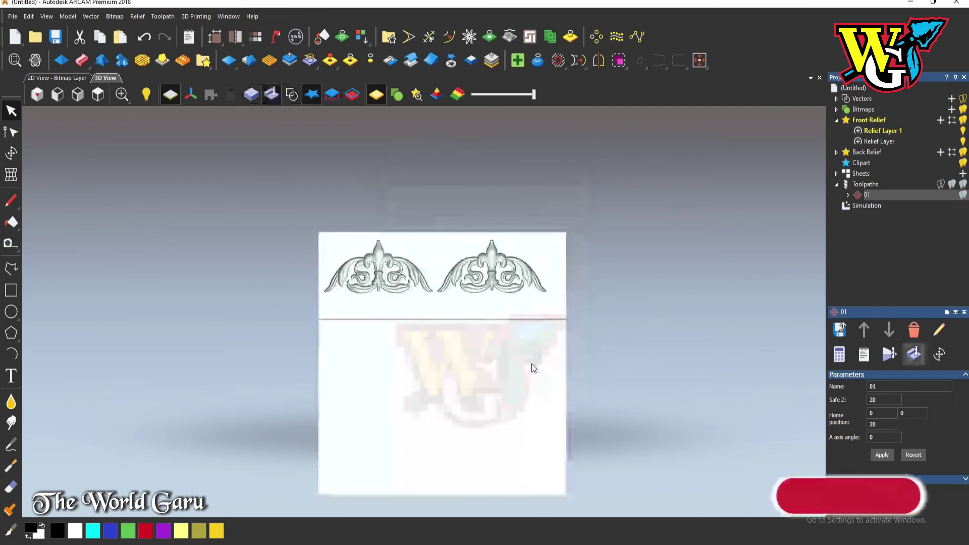
pyautogui.scroll(3, 416, 281)
pyautogui.scroll(-3, 469, 281)
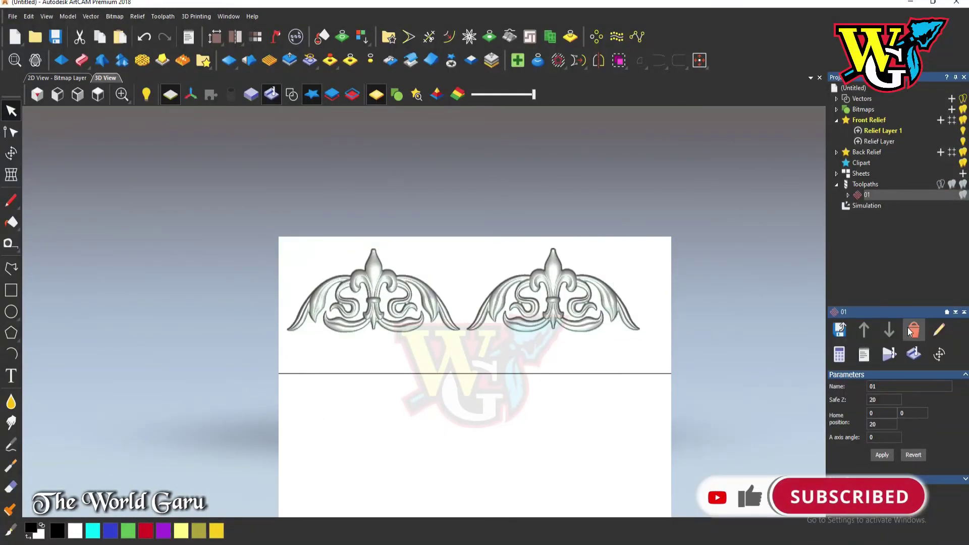
pyautogui.click(863, 207)
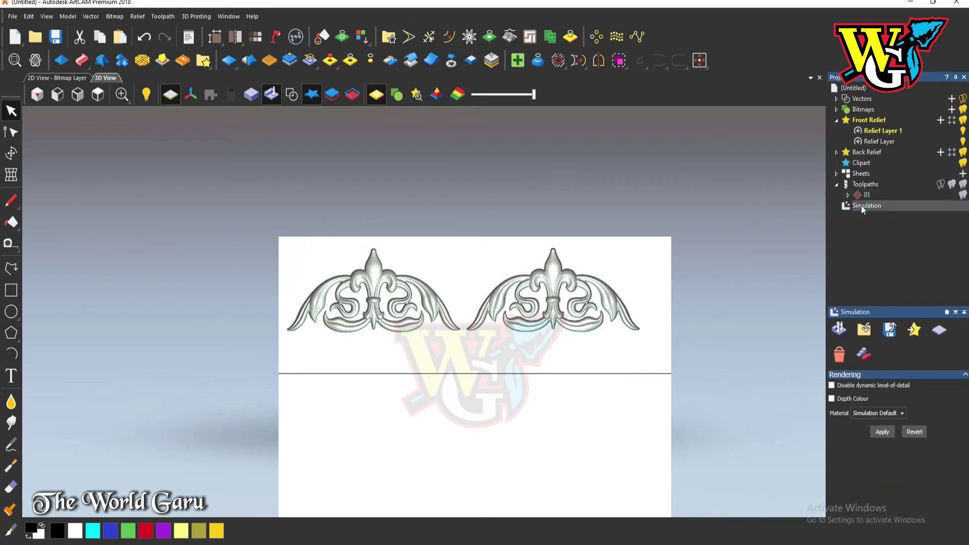
pyautogui.click(840, 358)
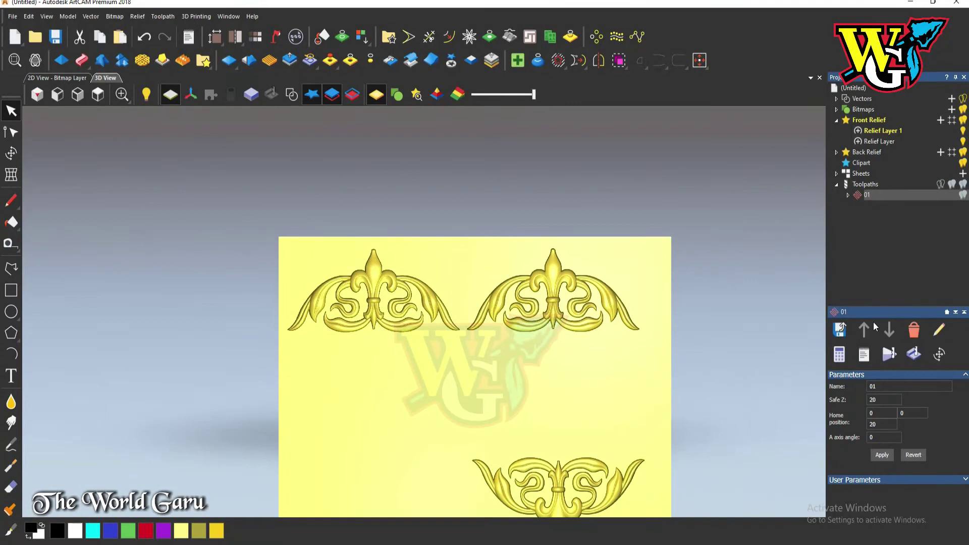
# Step: Run the animated simulation of toolpath 01 at fast playback and zoom in on the carved ornaments
pyautogui.click(883, 352)
pyautogui.click(527, 373)
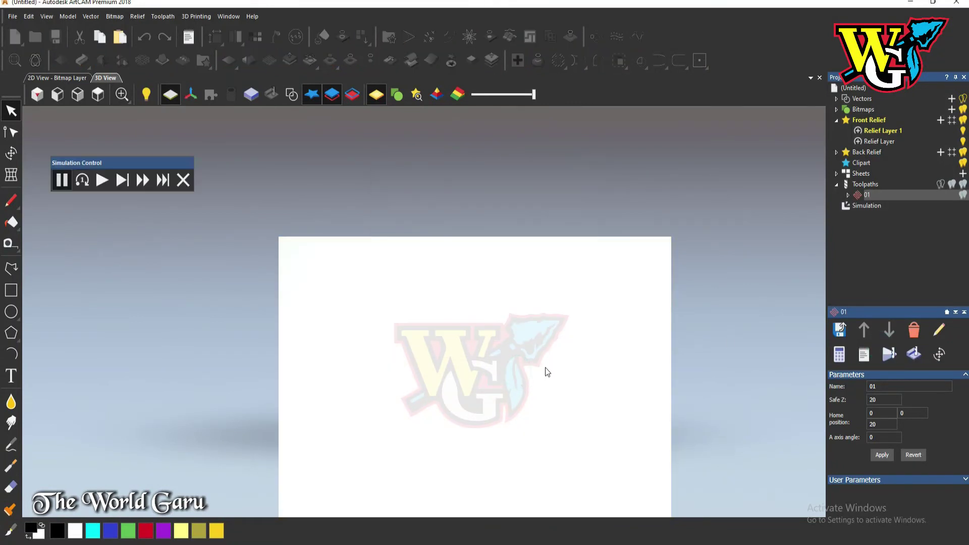
pyautogui.click(142, 180)
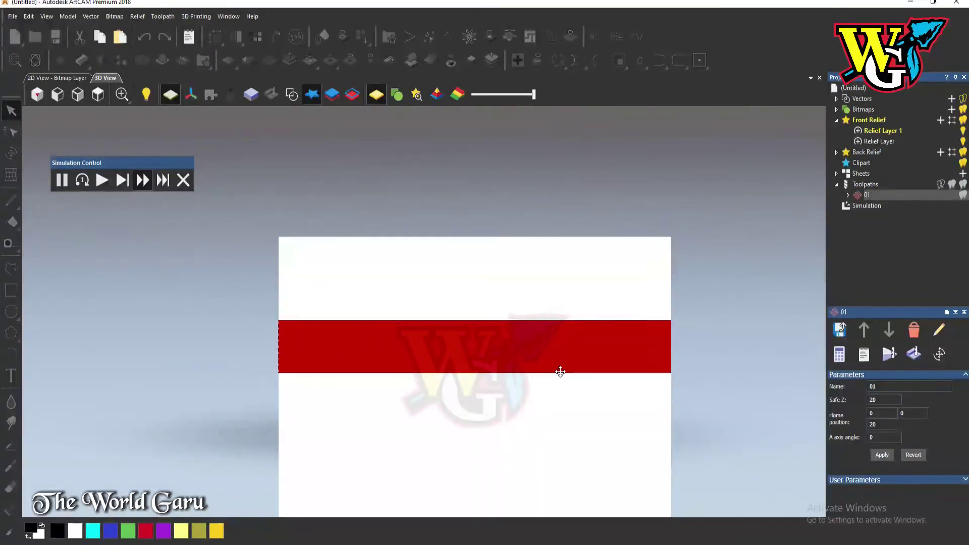
pyautogui.scroll(3, 529, 321)
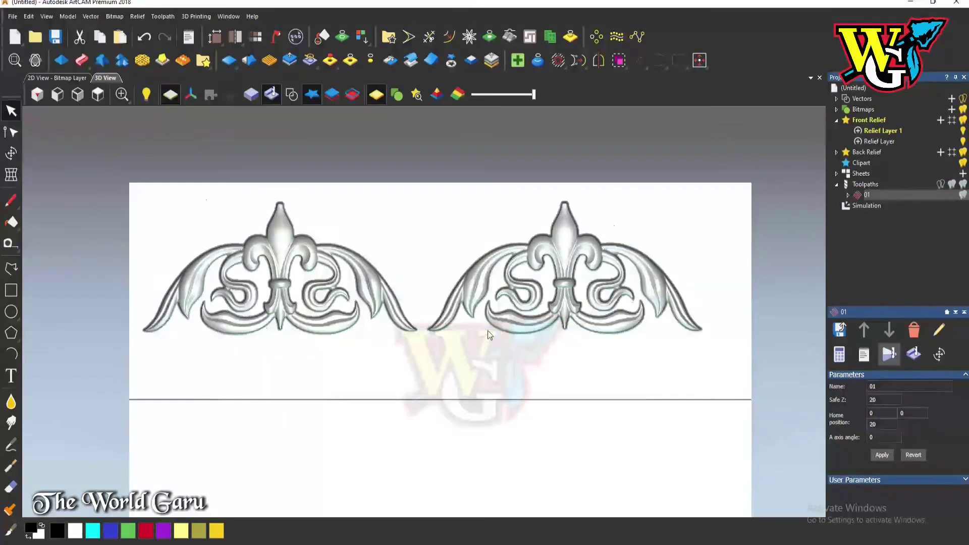
# Step: Disable dynamic level-of-detail for the simulation rendering and apply the Blue Wax material
pyautogui.click(866, 206)
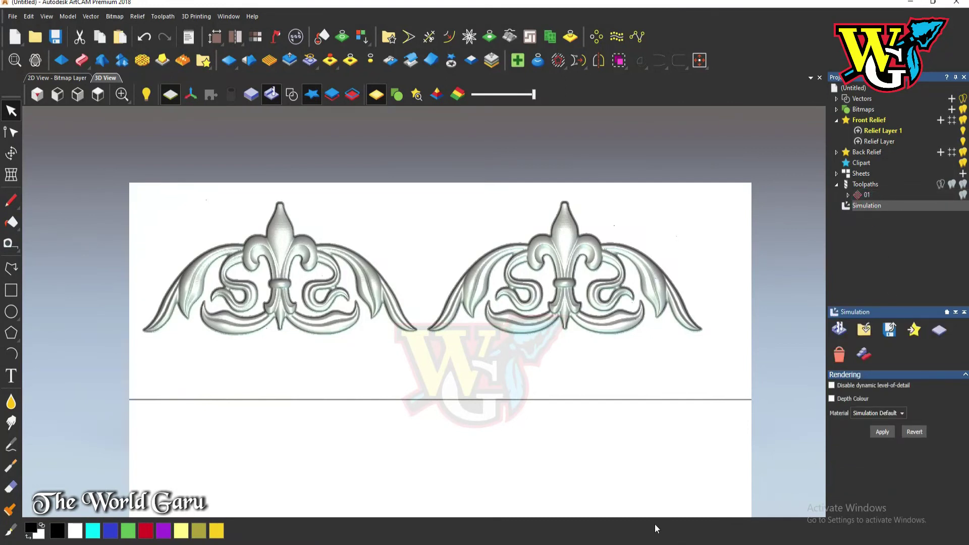
pyautogui.click(831, 386)
pyautogui.click(870, 414)
pyautogui.scroll(8, 870, 498)
pyautogui.click(870, 519)
pyautogui.click(883, 433)
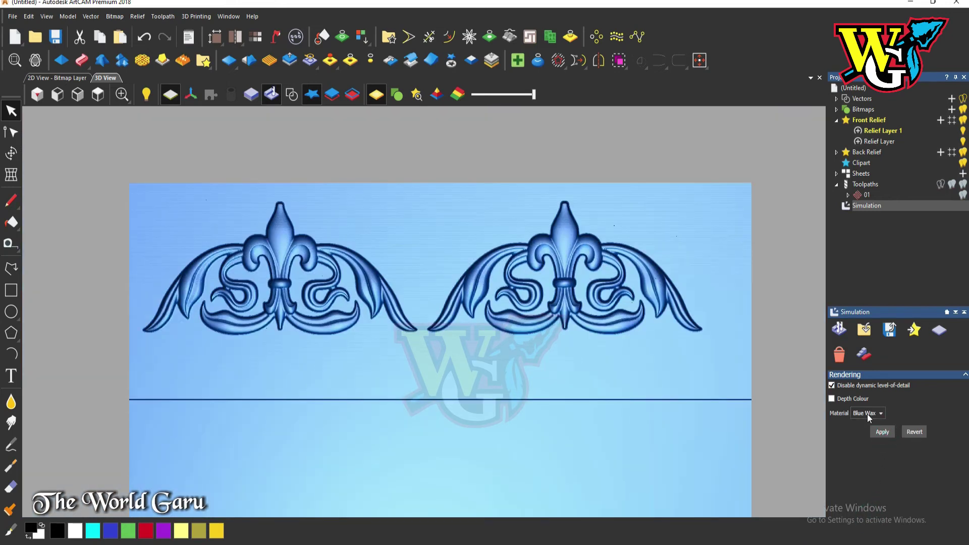
# Step: Enable Depth Colour for the simulation with red as the colour of the carved area and apply it
pyautogui.click(831, 399)
pyautogui.click(146, 529)
pyautogui.click(881, 432)
pyautogui.scroll(-3, 507, 395)
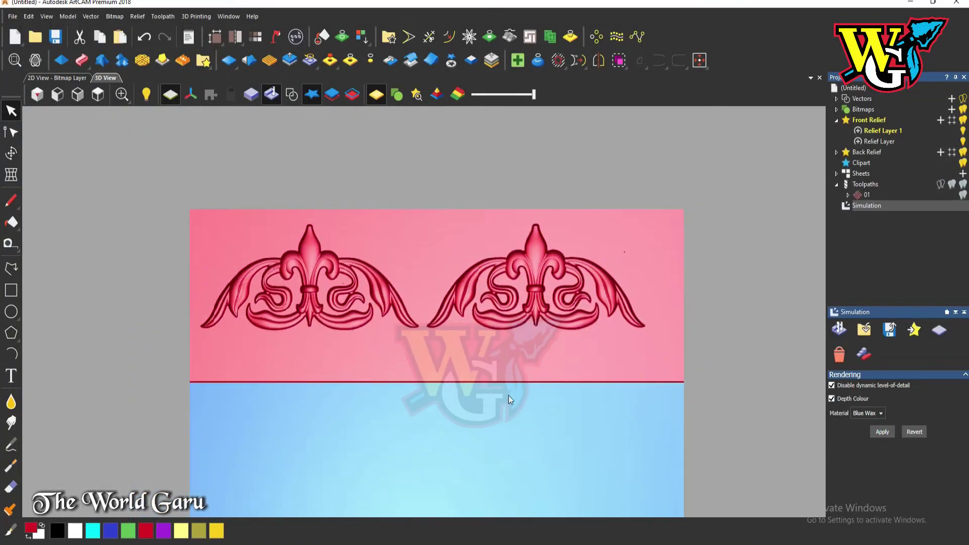
# Step: Change the simulation material to Marble - Red and apply it to the block
pyautogui.click(867, 413)
pyautogui.scroll(-2, 878, 477)
pyautogui.scroll(-2, 879, 477)
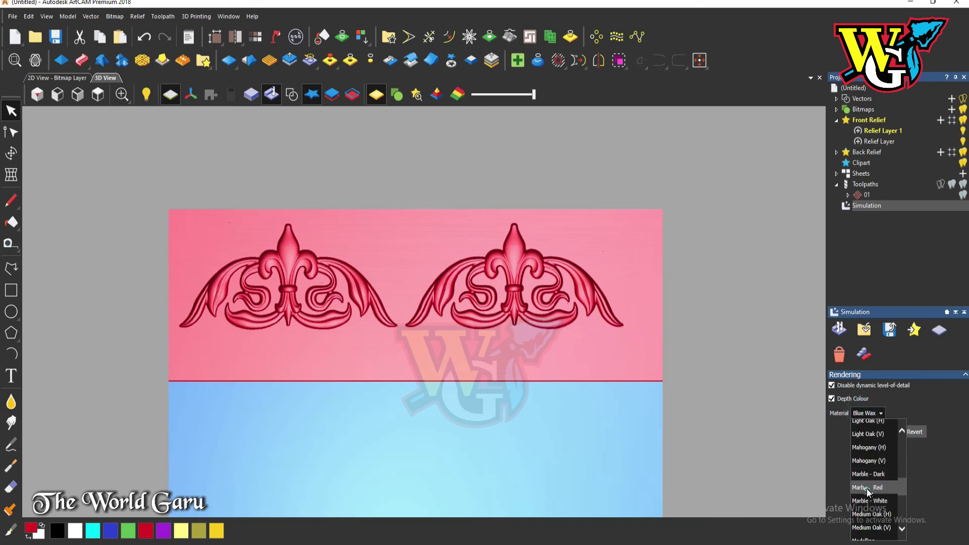
pyautogui.click(867, 515)
pyautogui.click(886, 433)
pyautogui.scroll(-3, 515, 324)
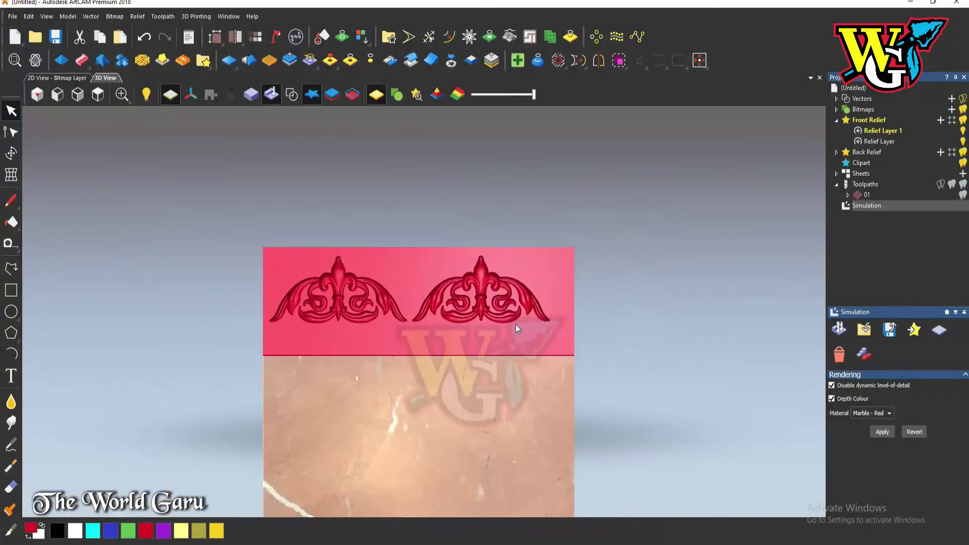
pyautogui.scroll(2, 496, 325)
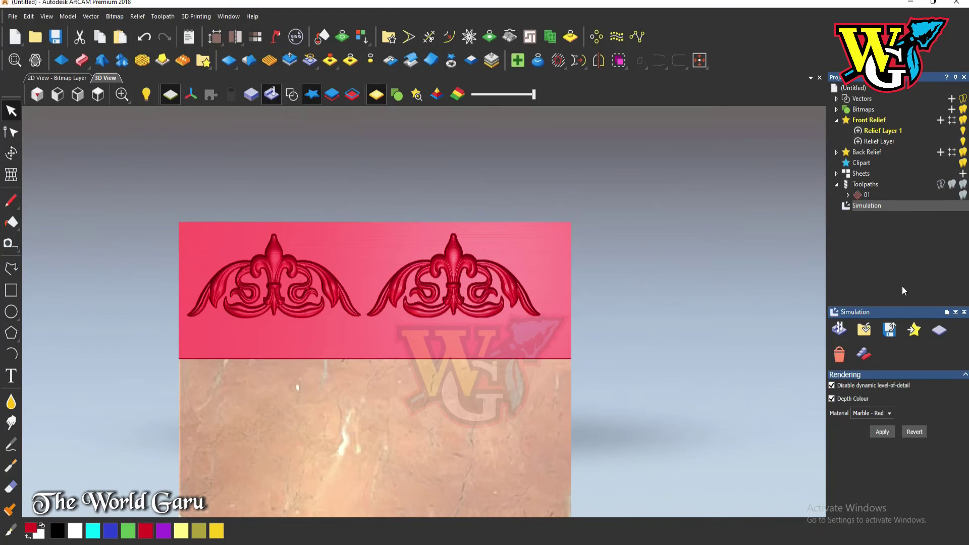
# Step: Try yellow, blue and white as the colour of the carved area, and finish with green
pyautogui.click(222, 527)
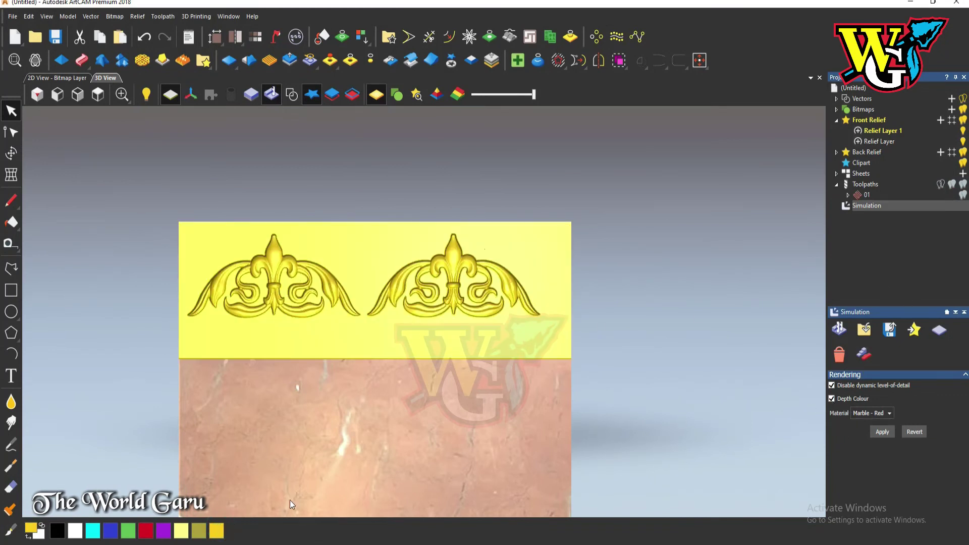
pyautogui.click(110, 531)
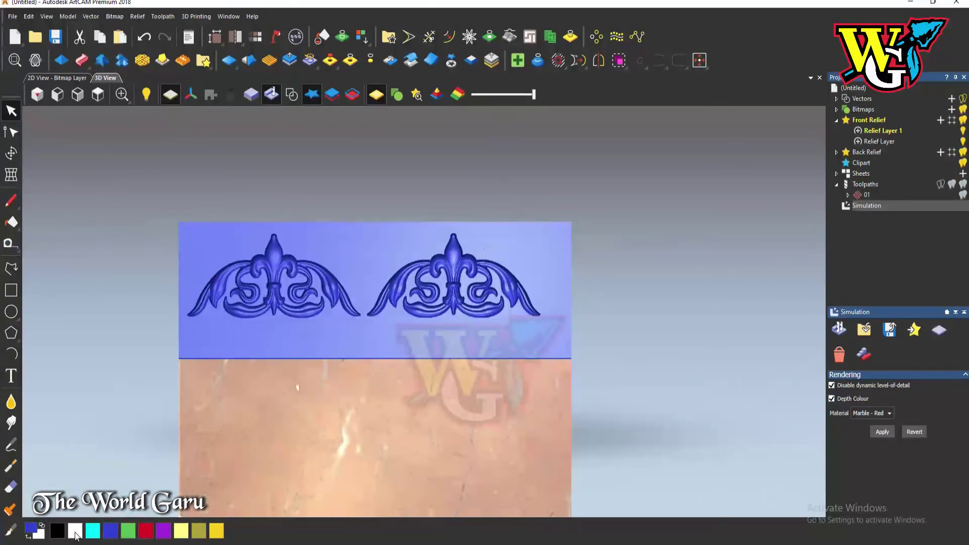
pyautogui.click(76, 534)
pyautogui.click(125, 534)
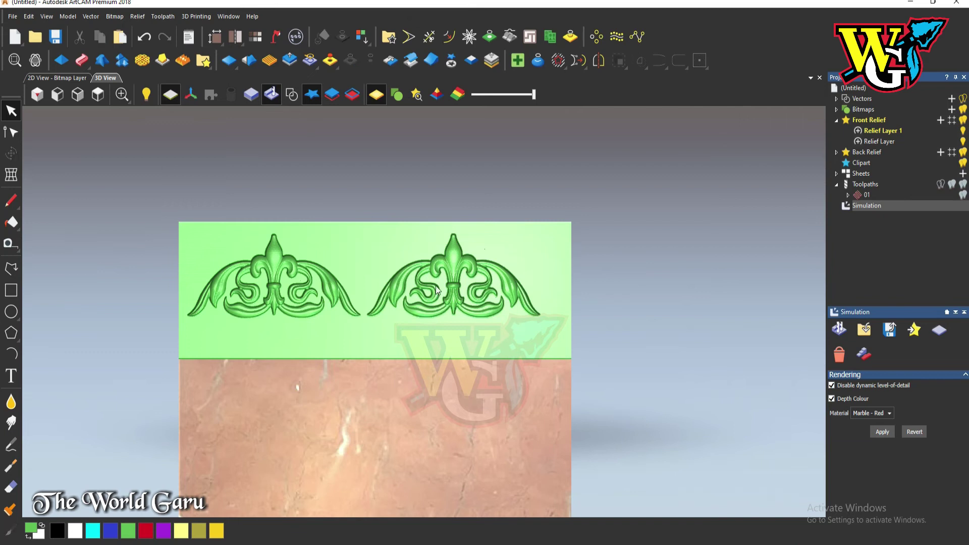
# Step: Examine the carved ornaments of the simulated block closely from several angles in 3D
pyautogui.click(34, 60)
pyautogui.moveTo(215, 253); pyautogui.dragTo(310, 270)
pyautogui.scroll(5, 512, 294)
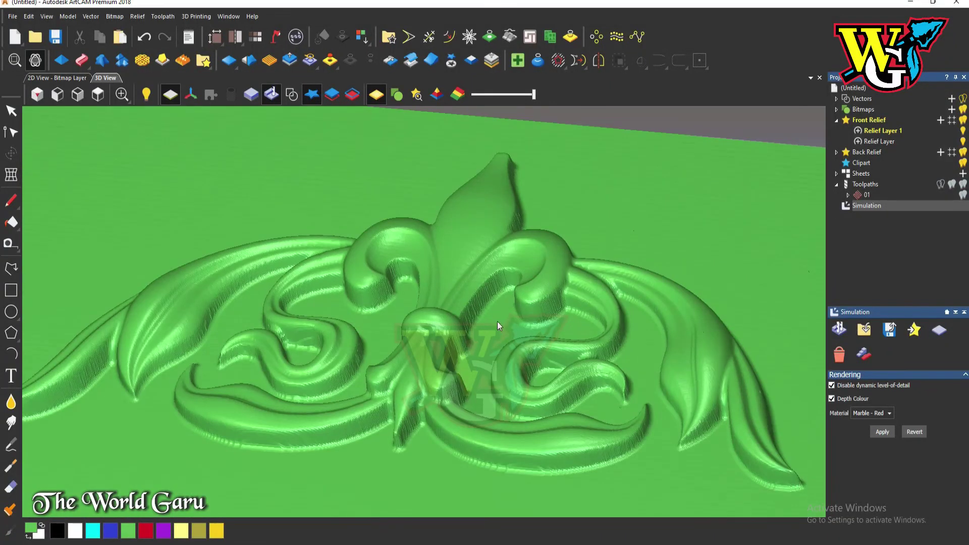
pyautogui.scroll(4, 411, 344)
pyautogui.scroll(-6, 415, 349)
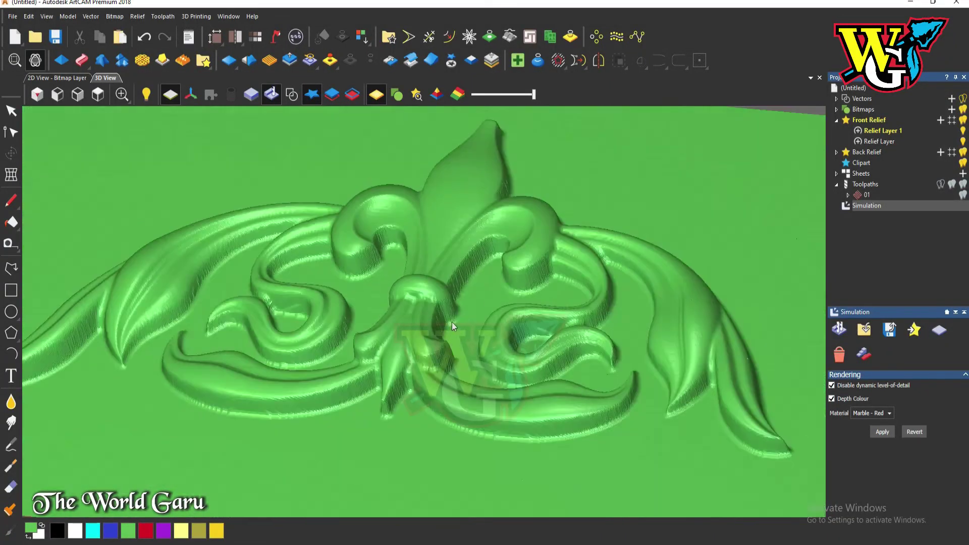
pyautogui.moveTo(453, 314); pyautogui.dragTo(634, 369)
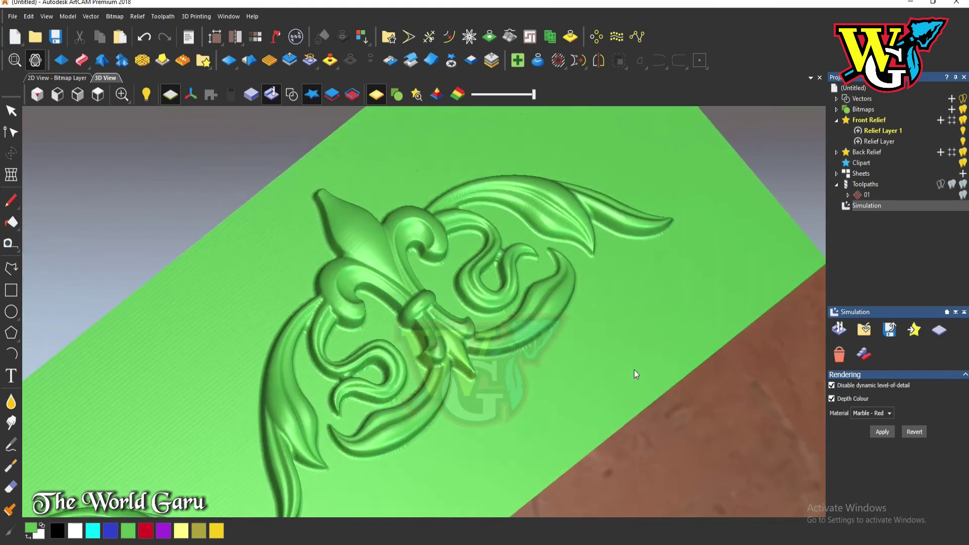
pyautogui.scroll(5, 395, 322)
pyautogui.scroll(-6, 416, 374)
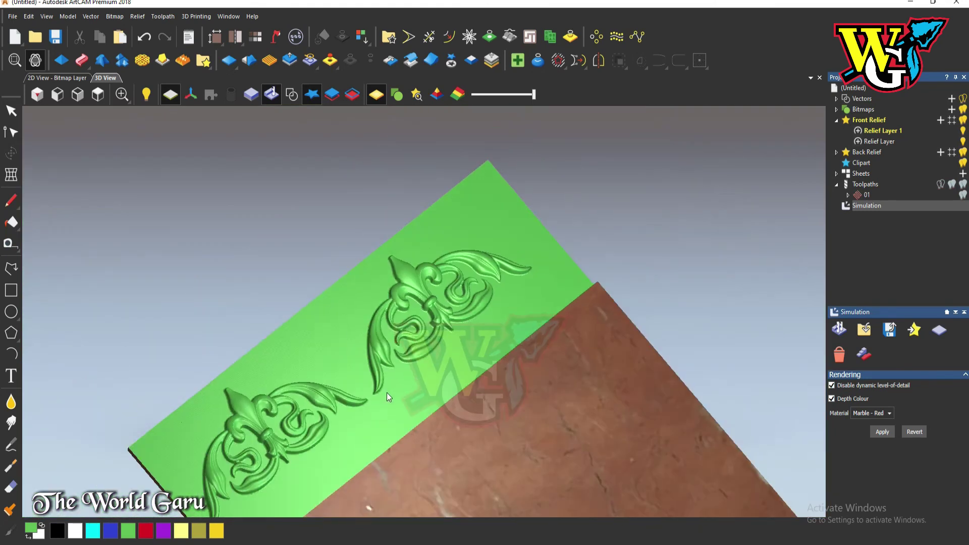
pyautogui.scroll(-3, 386, 363)
pyautogui.moveTo(466, 380); pyautogui.dragTo(281, 380)
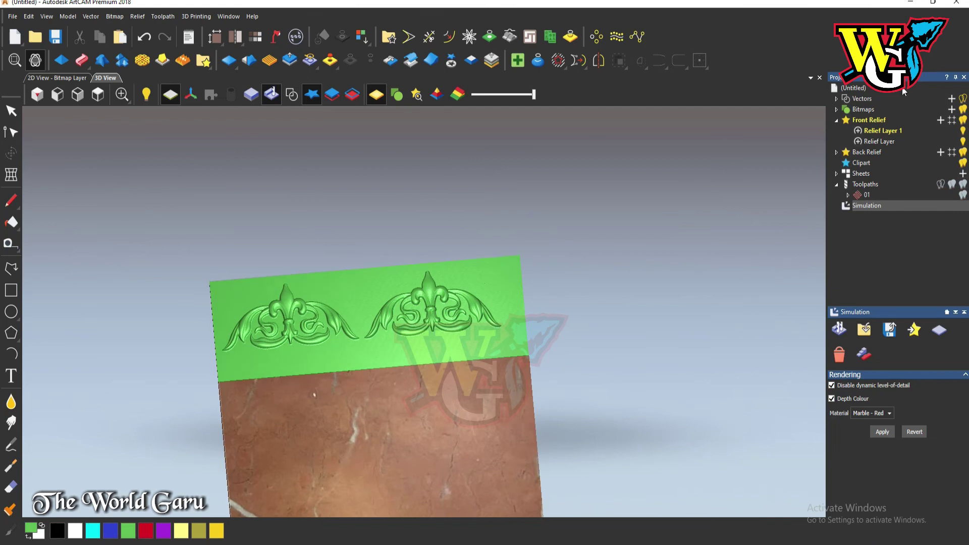
# Step: Reopen toolpath 01 for editing, set its area to machine to Whole Relief and recalculate it
pyautogui.doubleClick(860, 194)
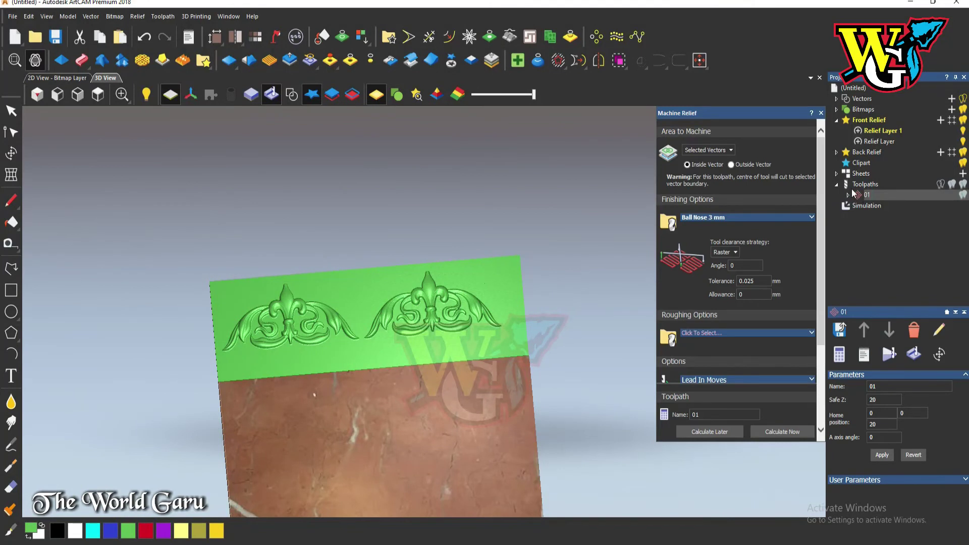
pyautogui.click(720, 150)
pyautogui.click(716, 158)
pyautogui.click(761, 432)
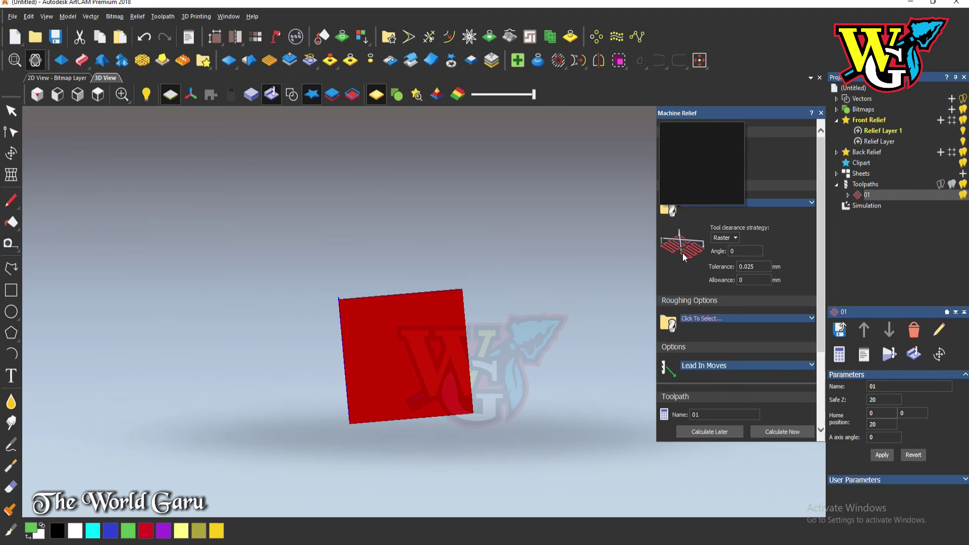
pyautogui.click(789, 105)
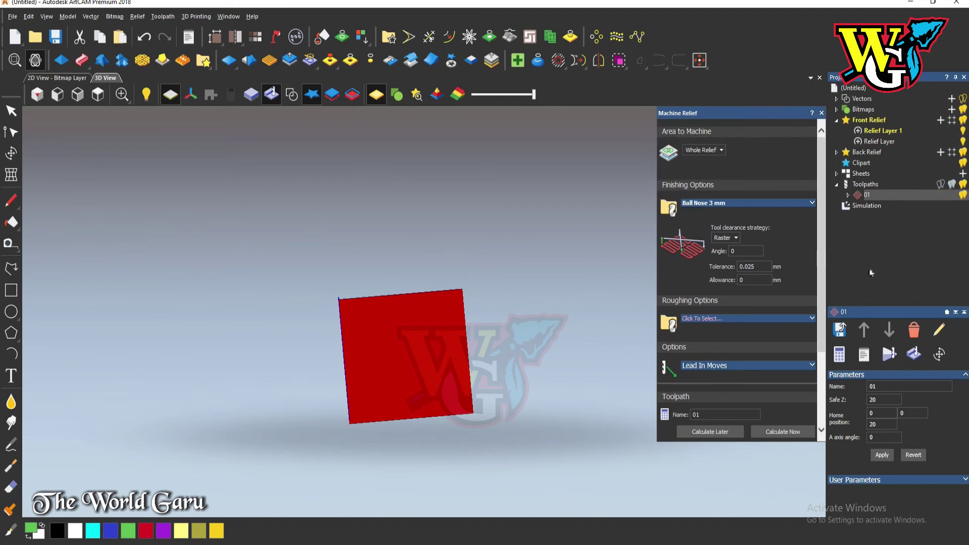
# Step: Simulate the whole-relief toolpath 01 and inspect the carved result on the entire block
pyautogui.click(872, 207)
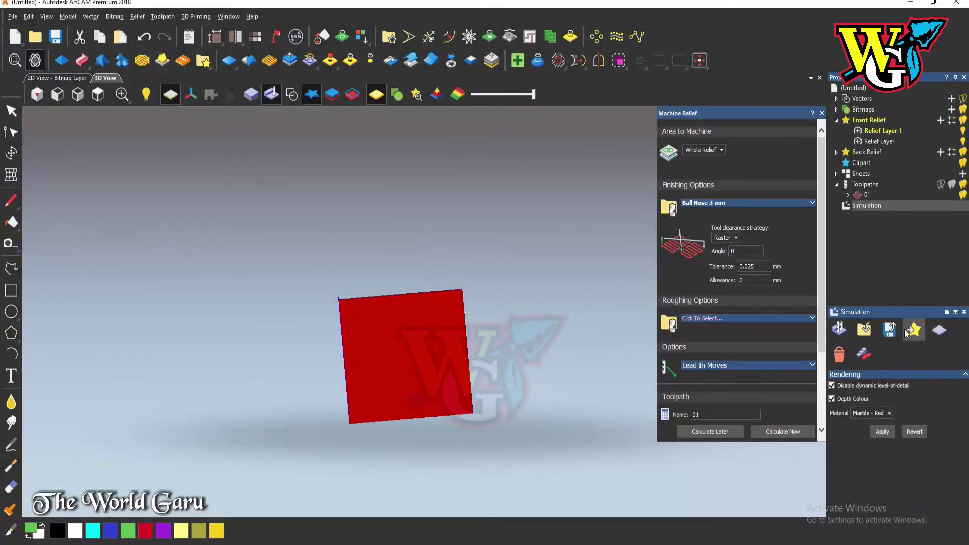
pyautogui.click(863, 194)
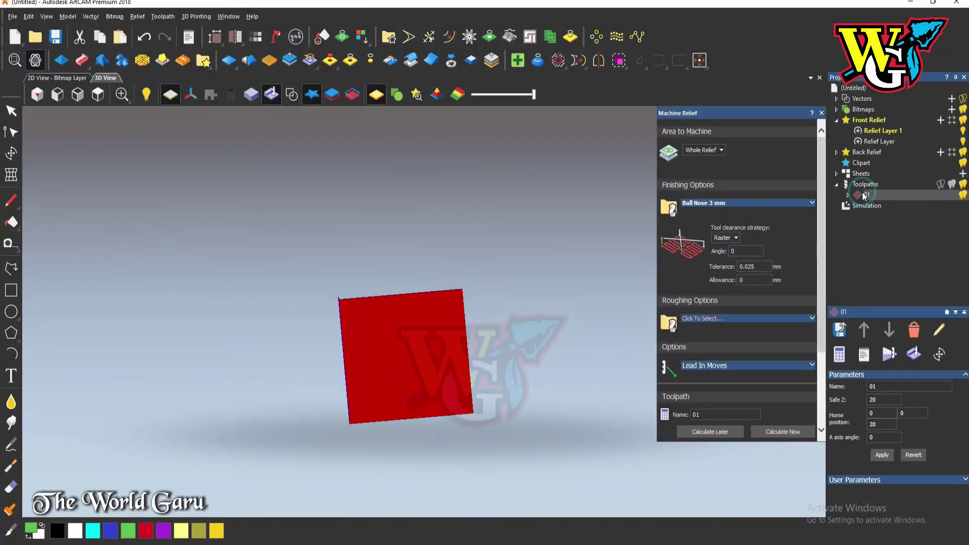
pyautogui.click(914, 355)
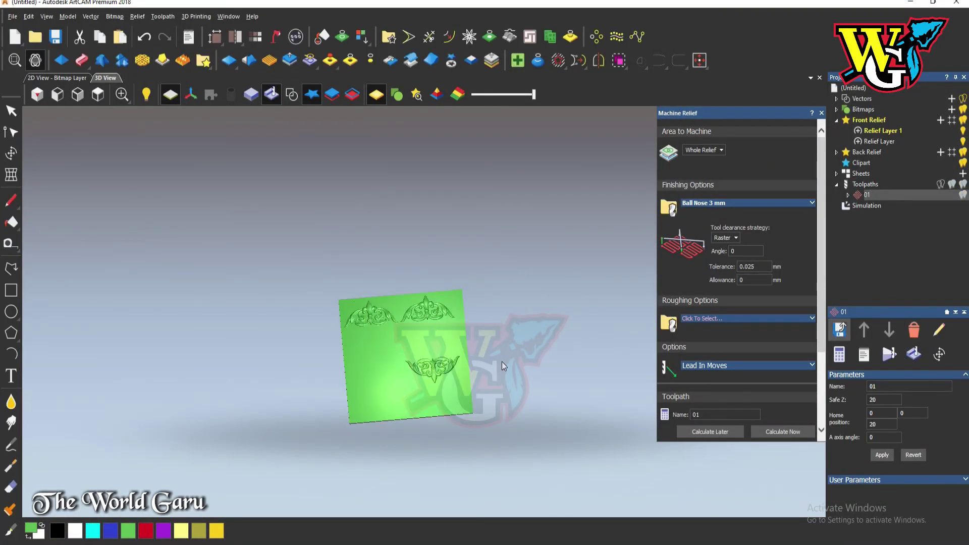
pyautogui.scroll(5, 501, 362)
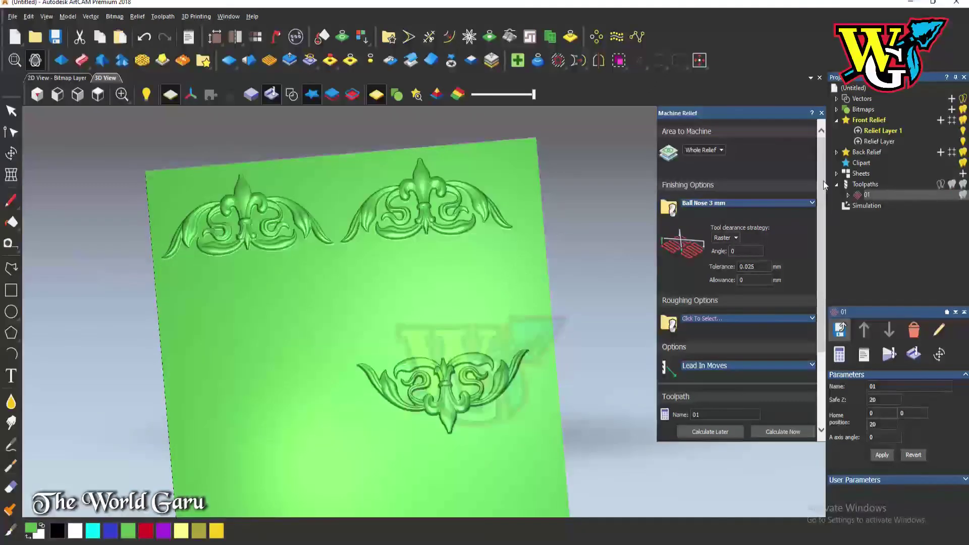
# Step: Set the area to machine of toolpath 01 to Automatic Boundary, delete the old simulation and recalculate the toolpath
pyautogui.click(709, 149)
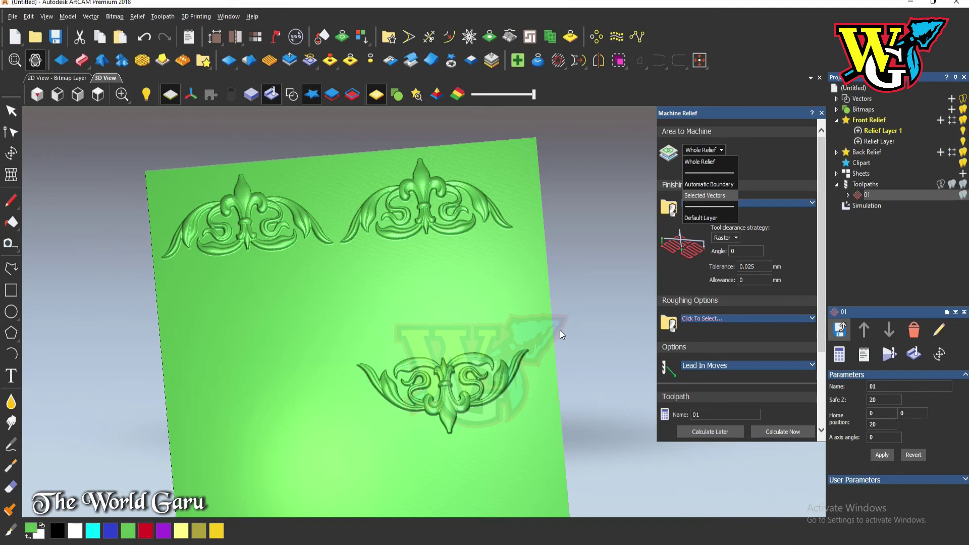
pyautogui.click(711, 185)
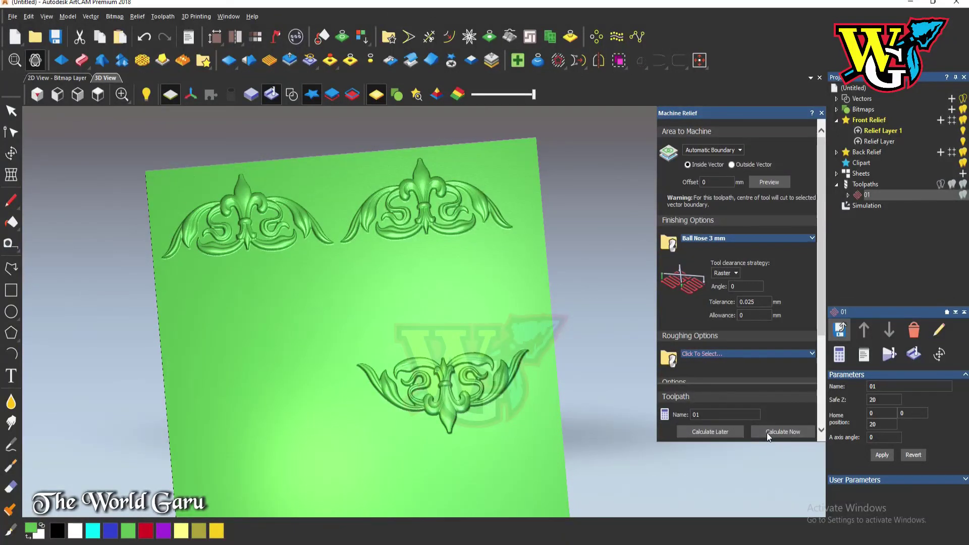
pyautogui.click(857, 207)
pyautogui.click(847, 357)
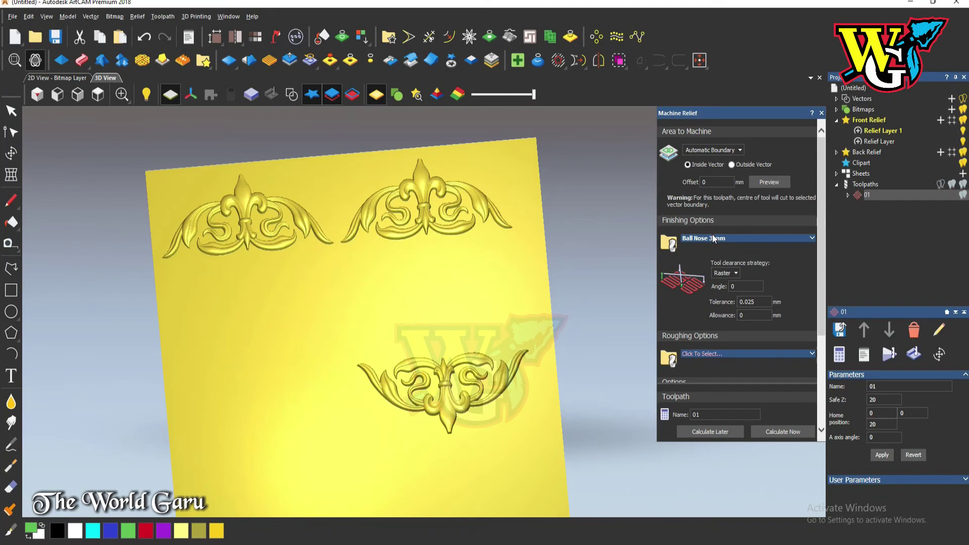
pyautogui.click(763, 432)
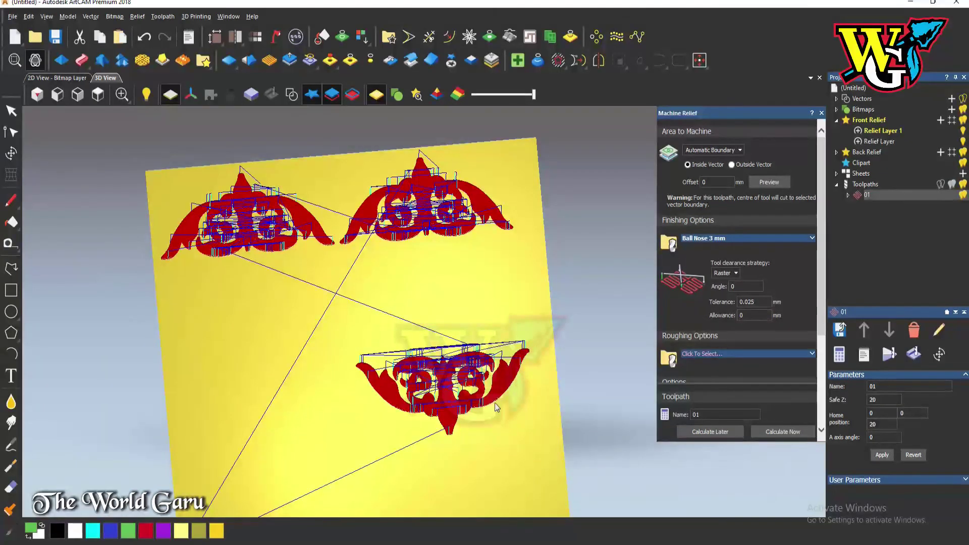
# Step: Run the animated simulation of the automatic-boundary toolpath 01 at fast playback and watch the three ornaments being carved
pyautogui.scroll(3, 495, 402)
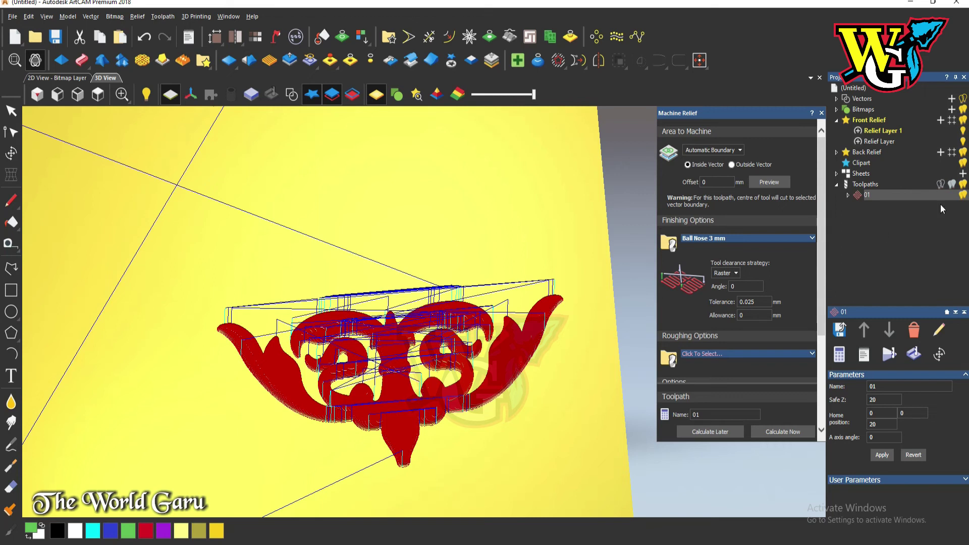
pyautogui.click(890, 355)
pyautogui.click(539, 368)
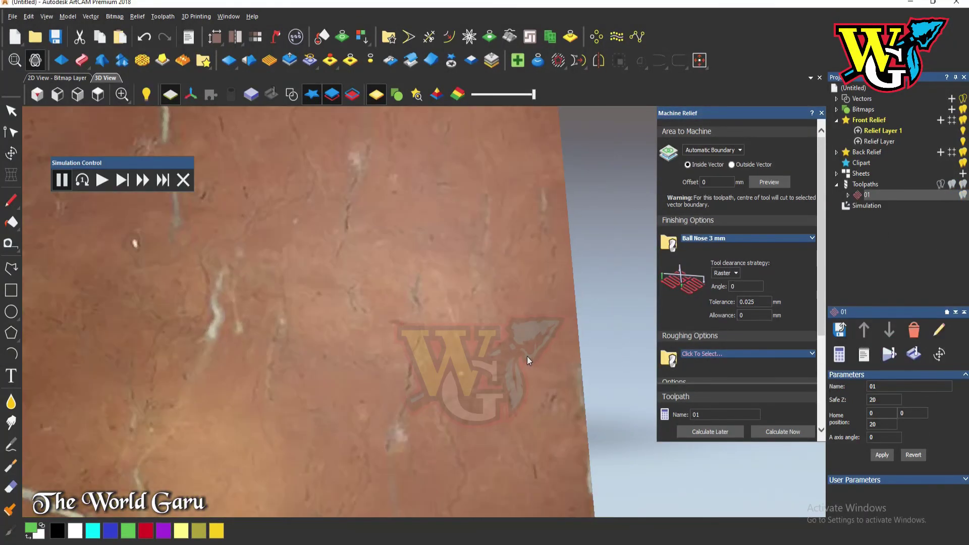
pyautogui.click(143, 180)
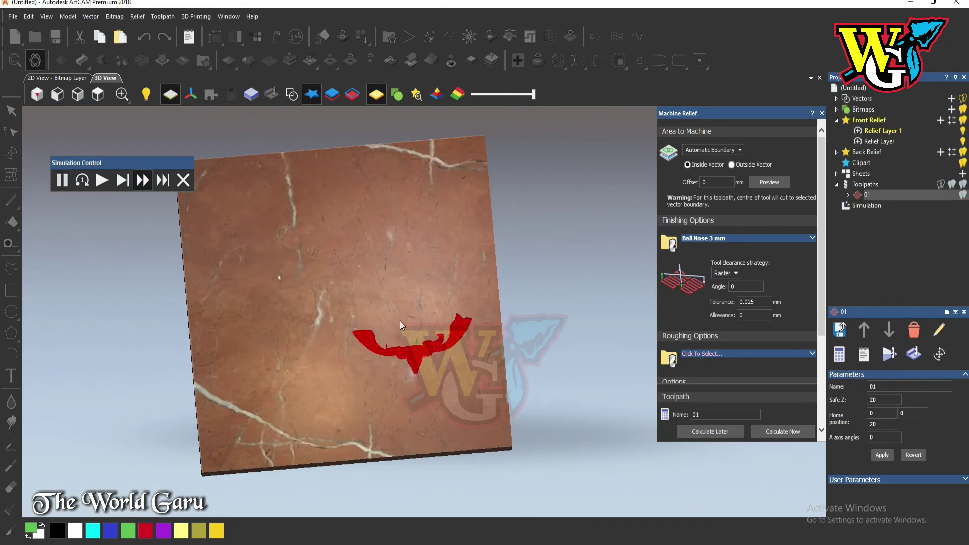
pyautogui.moveTo(470, 367); pyautogui.dragTo(429, 353)
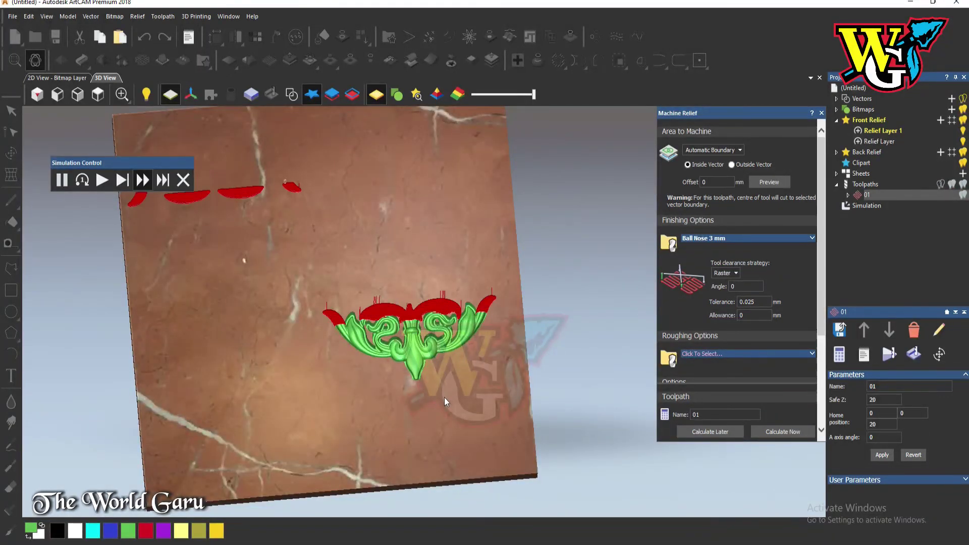
pyautogui.moveTo(473, 429); pyautogui.dragTo(477, 430)
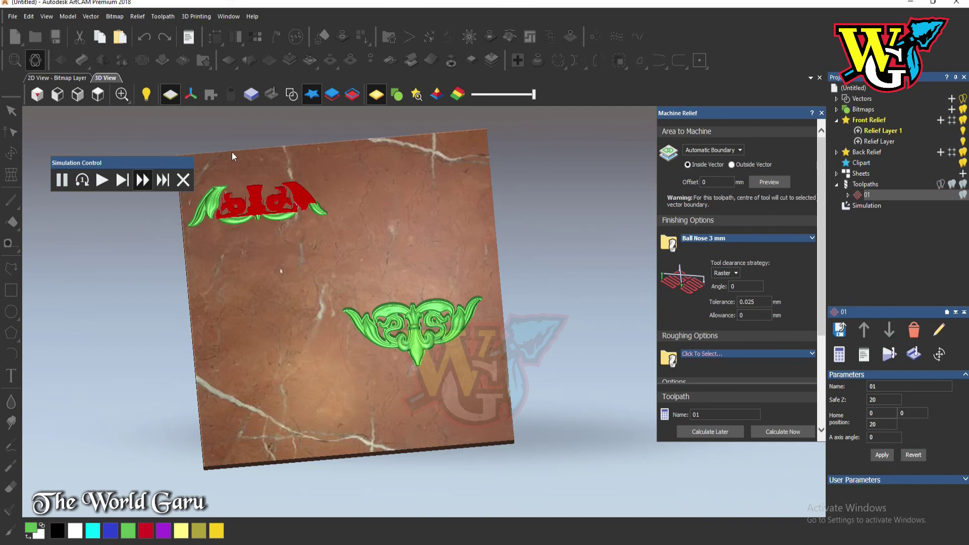
pyautogui.moveTo(231, 152); pyautogui.dragTo(214, 162)
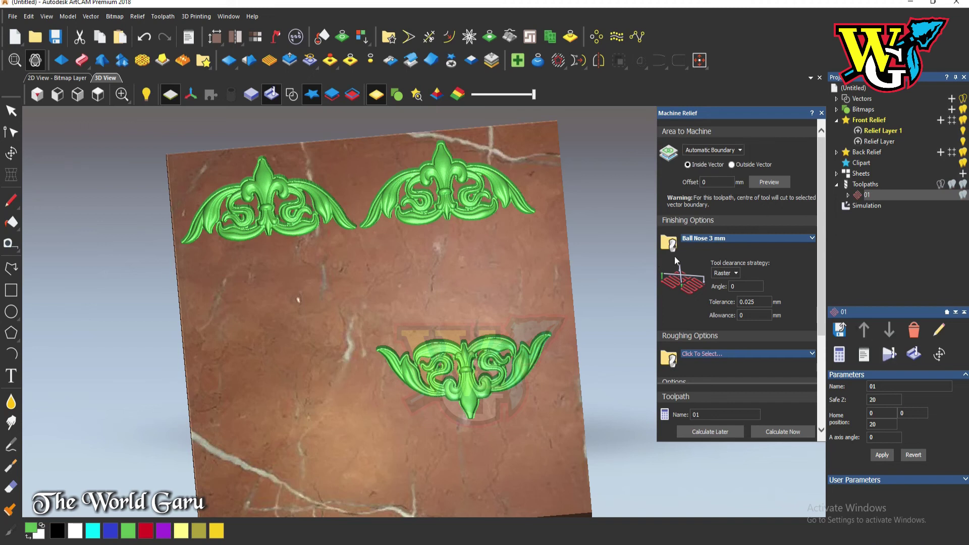
# Step: Delete the old simulation, set the area to machine of toolpath 01 to Default Layer and recalculate the toolpath
pyautogui.click(866, 206)
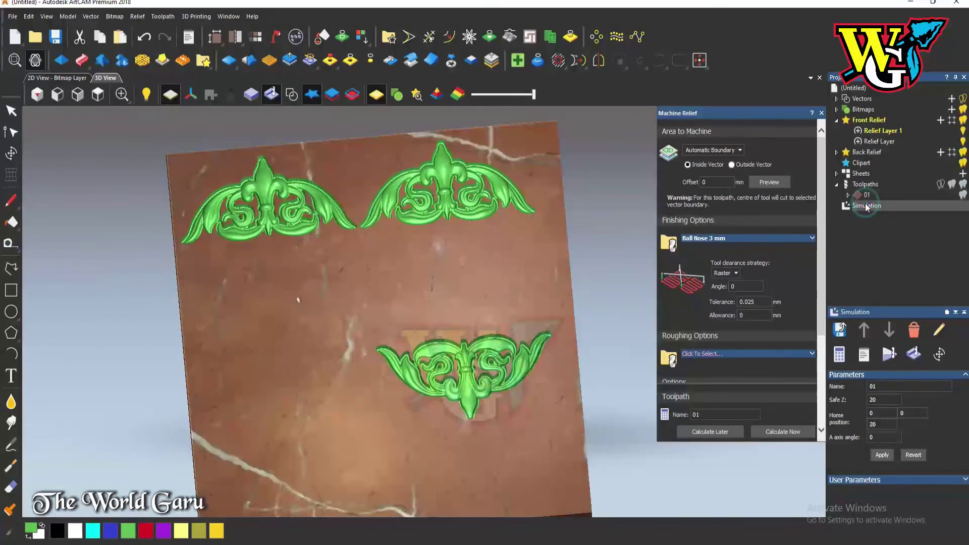
pyautogui.click(839, 354)
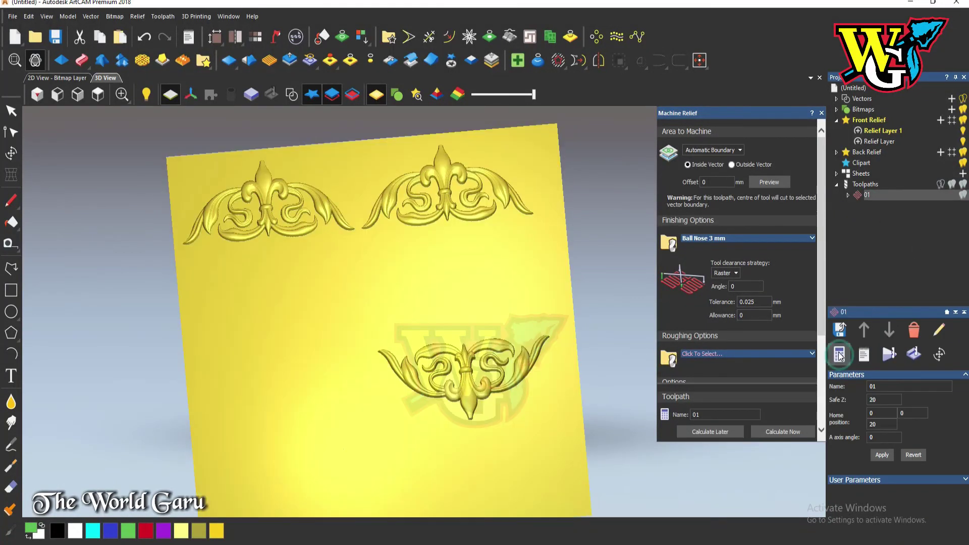
pyautogui.click(710, 149)
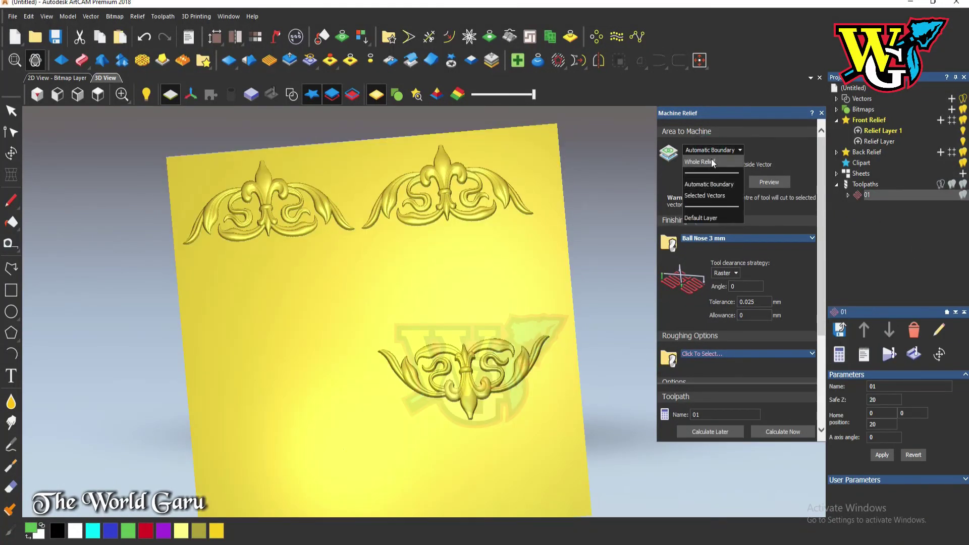
pyautogui.click(708, 218)
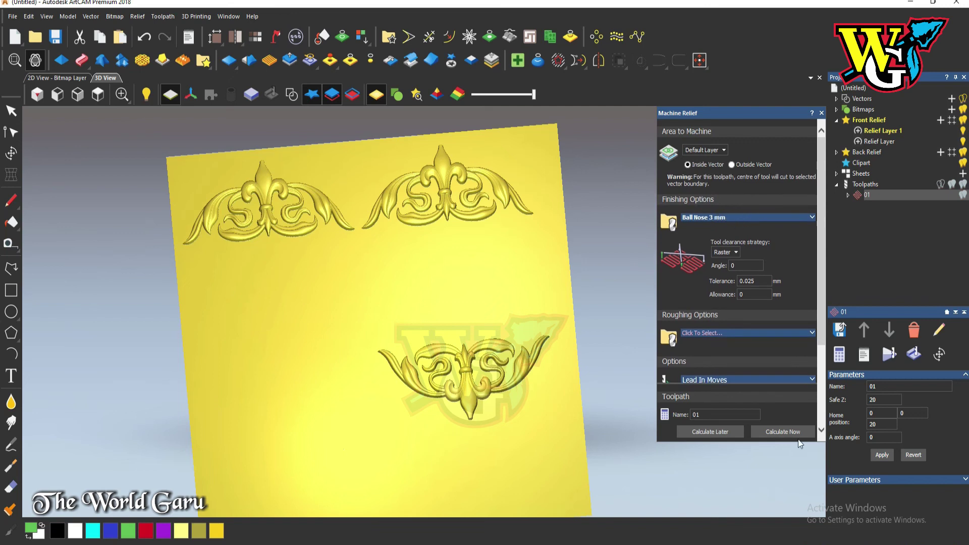
pyautogui.click(785, 432)
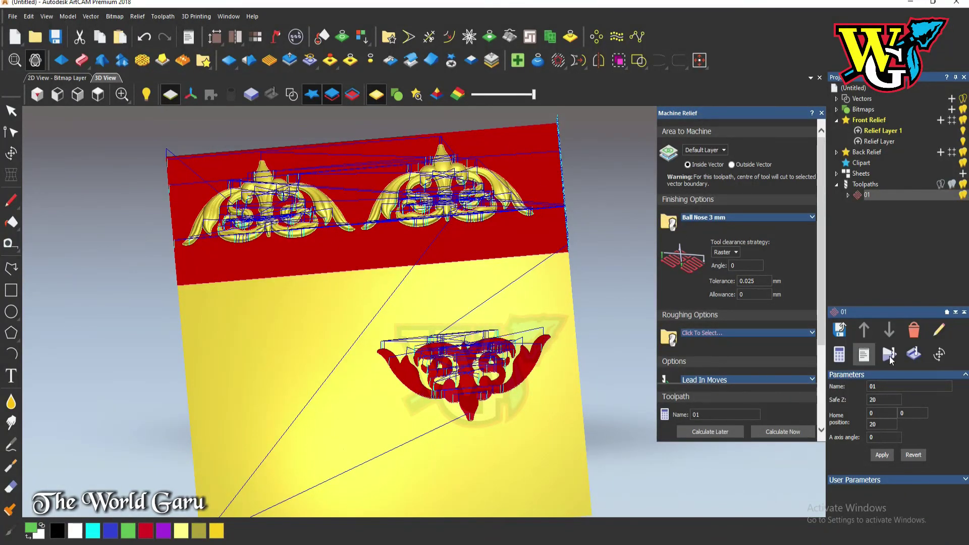
# Step: Simulate the default-layer toolpath 01 and inspect the carving around the two upper ornaments and on the lower ornament
pyautogui.click(913, 354)
pyautogui.click(529, 371)
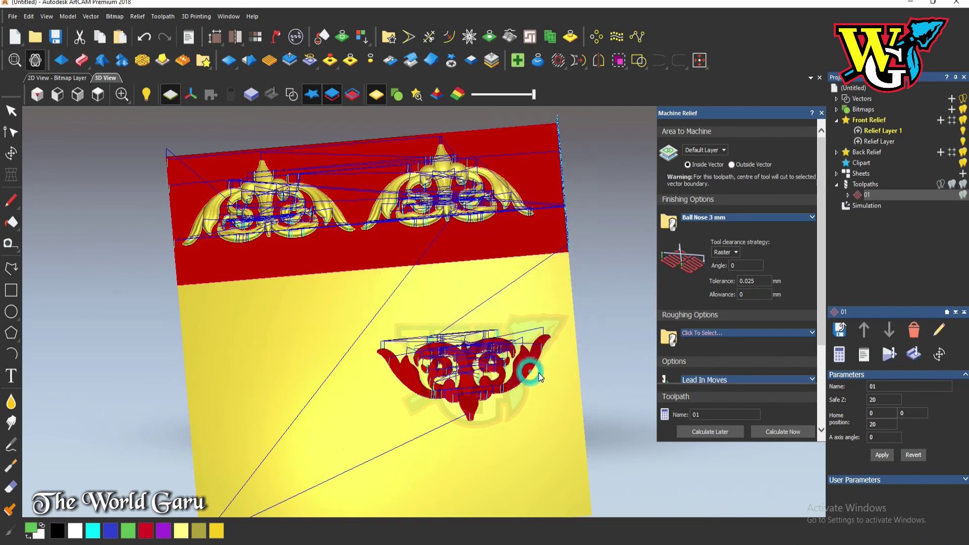
pyautogui.scroll(5, 426, 198)
pyautogui.moveTo(419, 380); pyautogui.dragTo(362, 214)
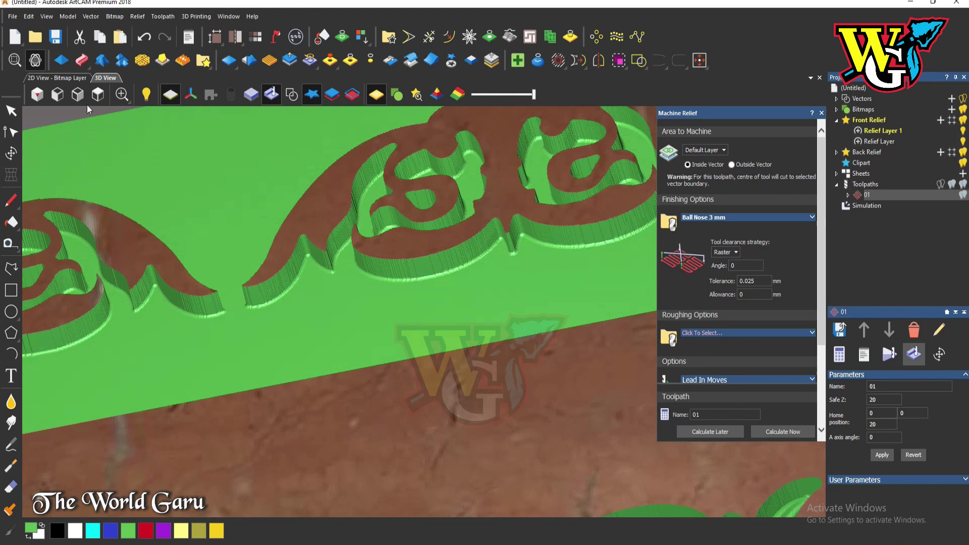
pyautogui.moveTo(320, 278); pyautogui.dragTo(514, 426)
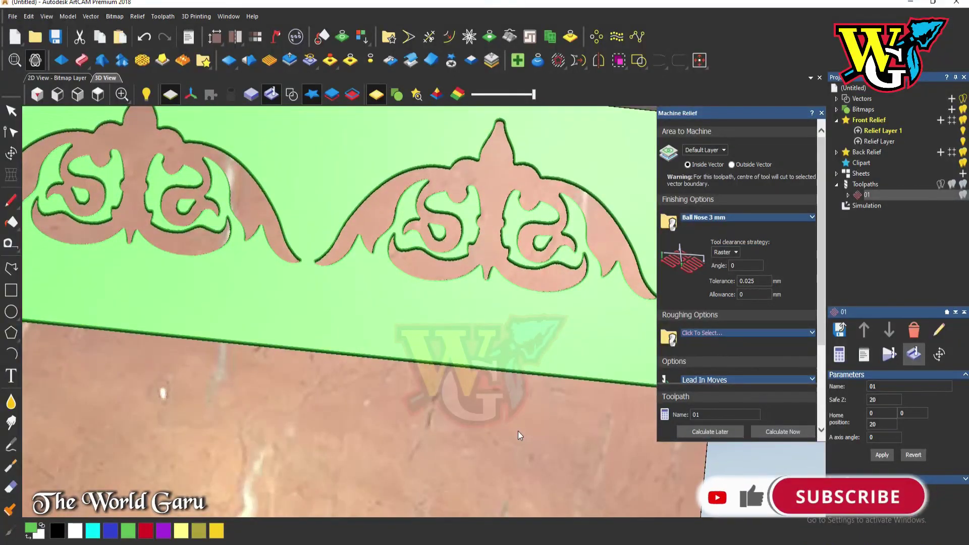
pyautogui.scroll(-5, 504, 414)
pyautogui.scroll(10, 469, 367)
pyautogui.moveTo(434, 424); pyautogui.dragTo(389, 300)
# Step: Switch the area to machine to Whole Relief and to Automatic Boundary to review the settings each option offers
pyautogui.click(716, 151)
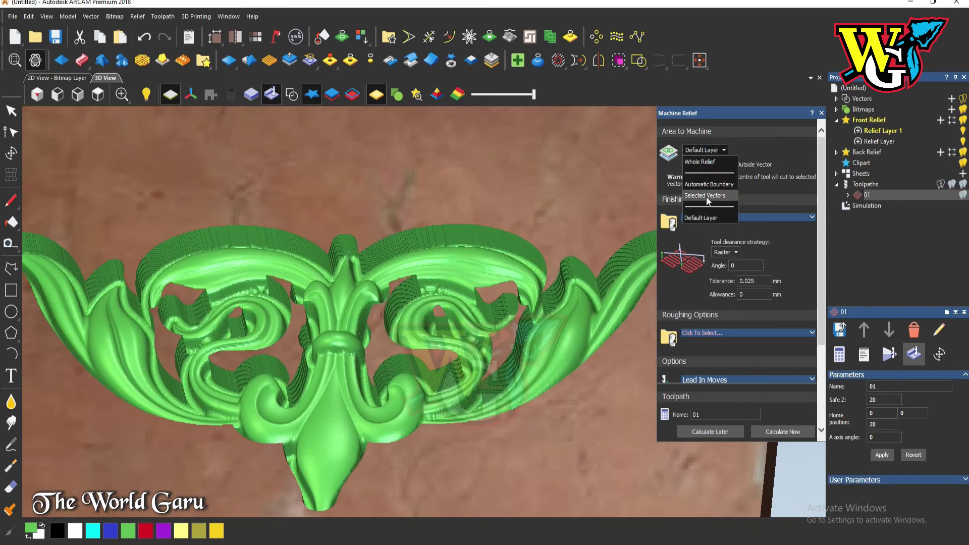
pyautogui.click(706, 163)
pyautogui.click(707, 150)
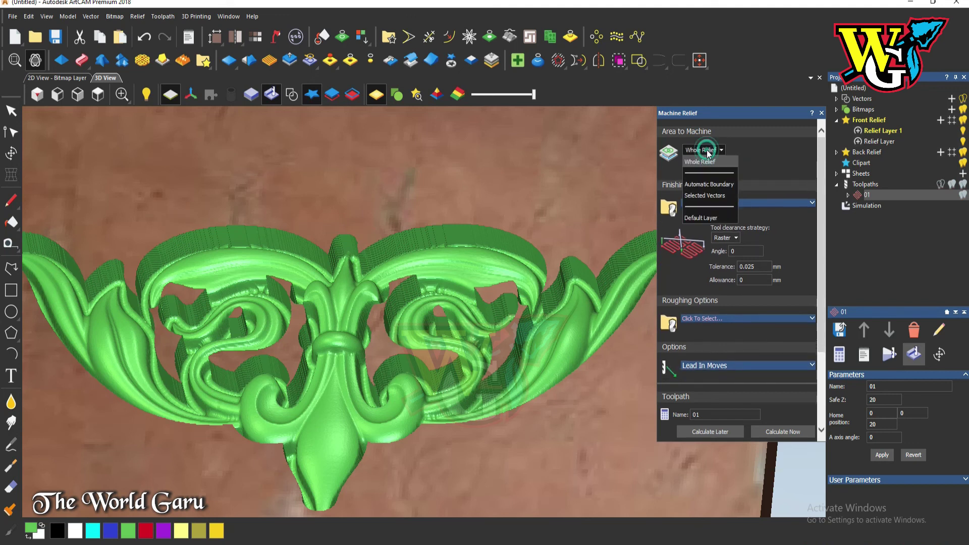
pyautogui.click(713, 184)
pyautogui.click(713, 151)
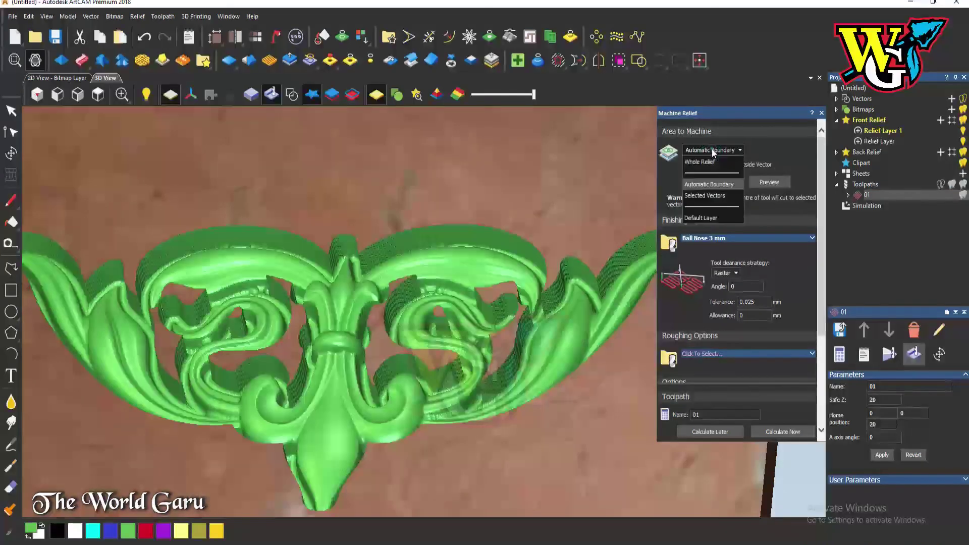
pyautogui.click(713, 150)
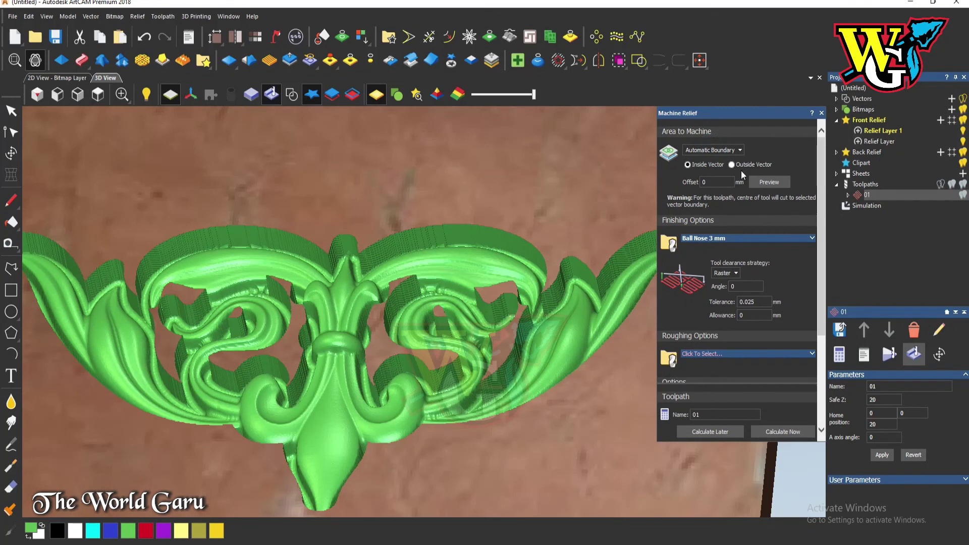
# Step: Set the area to machine of toolpath 01 to Selected Vectors and recalculate it from the 2D view
pyautogui.click(712, 150)
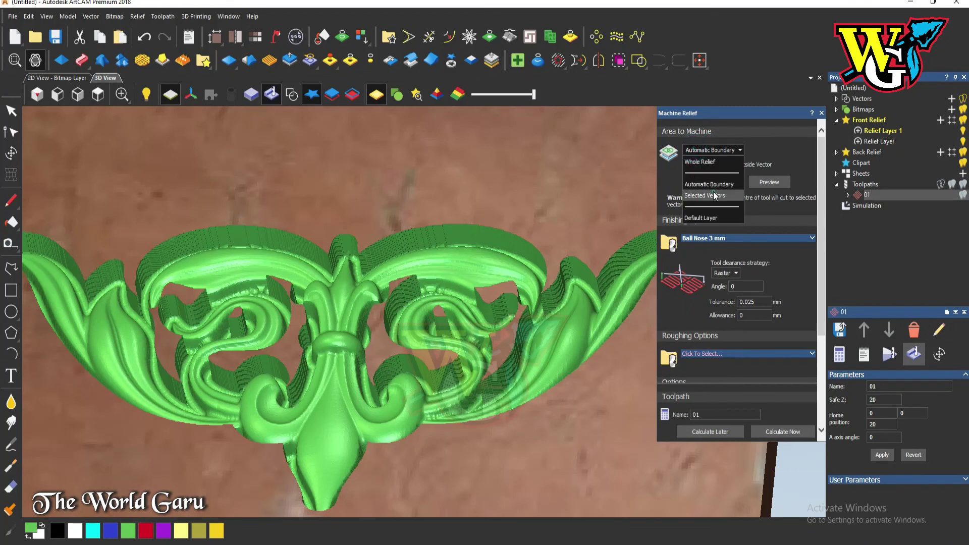
pyautogui.click(713, 195)
pyautogui.click(56, 78)
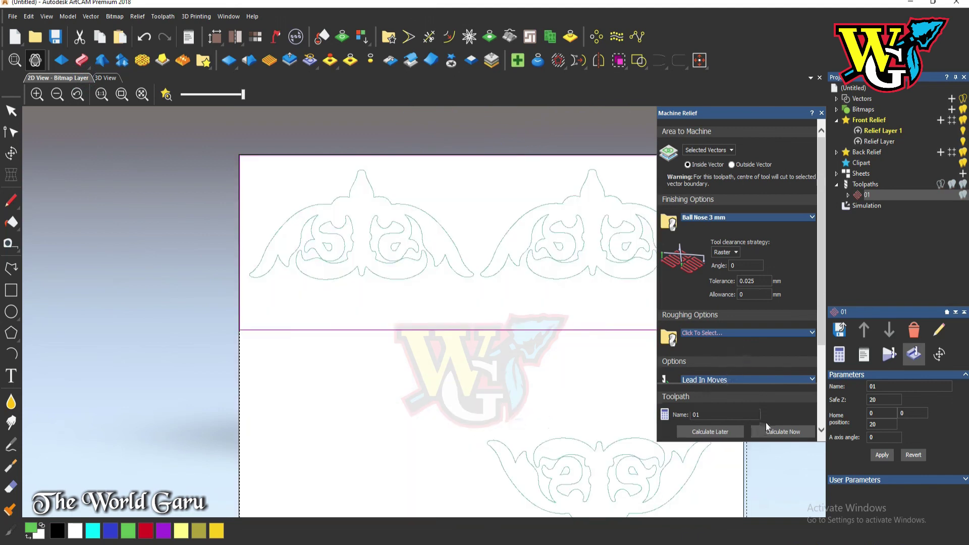
pyautogui.click(768, 433)
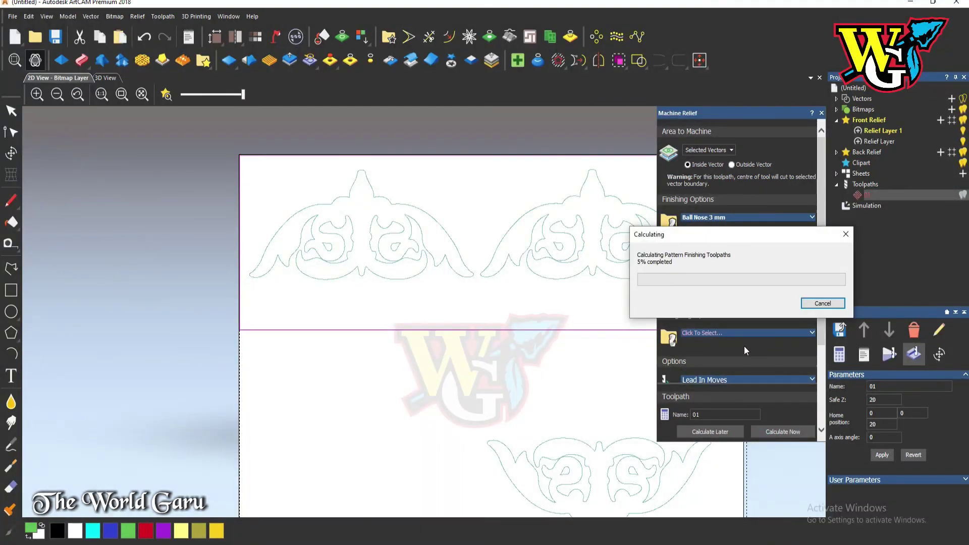
# Step: Show the relief preview in the 2D view and examine the recalculated toolpath over the whole block in 3D
pyautogui.click(166, 94)
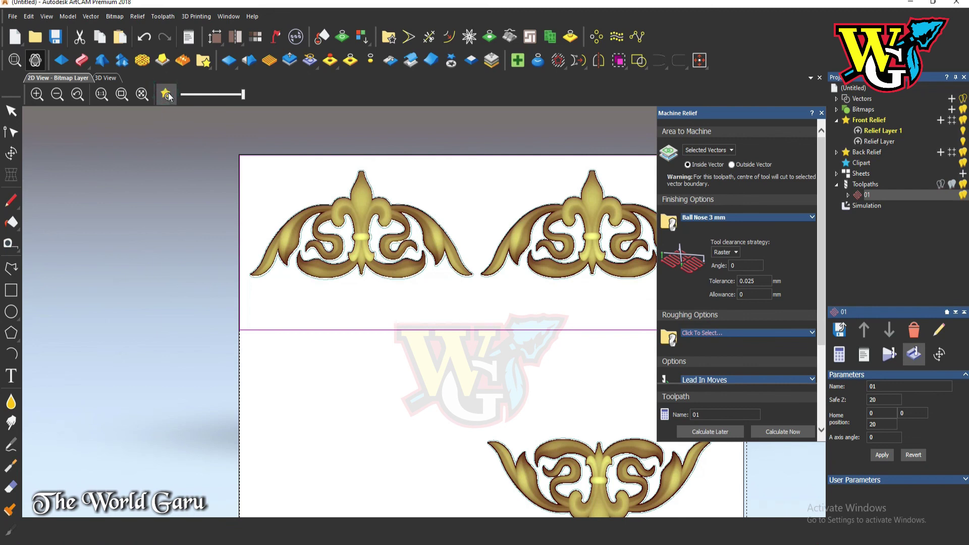
pyautogui.moveTo(243, 95)
pyautogui.mouseDown()
pyautogui.moveTo(231, 94)
pyautogui.moveTo(243, 94)
pyautogui.mouseUp()
pyautogui.scroll(-5, 744, 294)
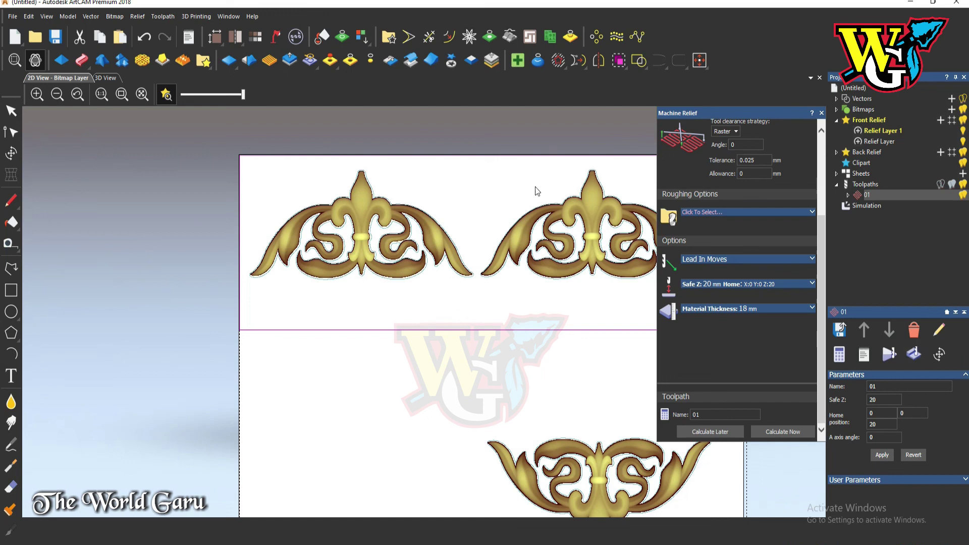
pyautogui.click(104, 78)
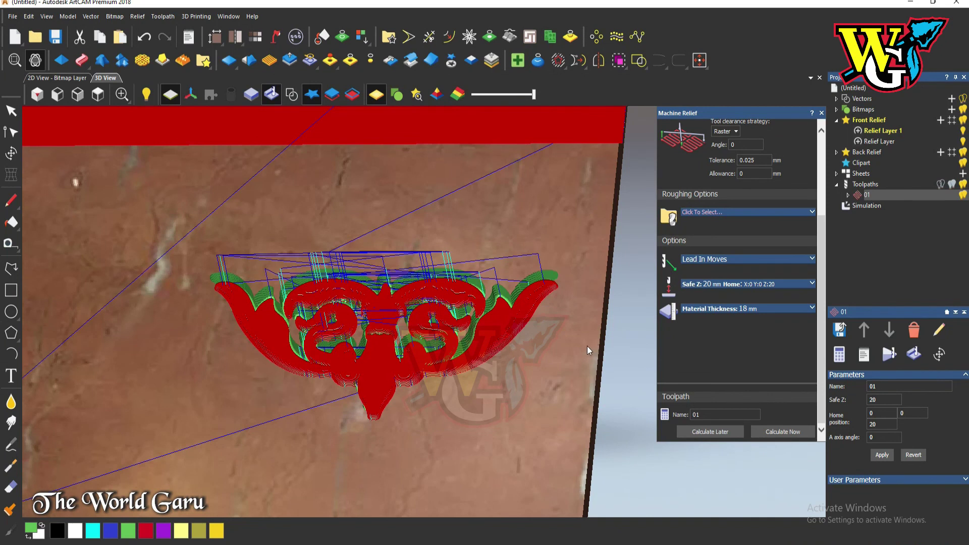
pyautogui.scroll(-5, 586, 346)
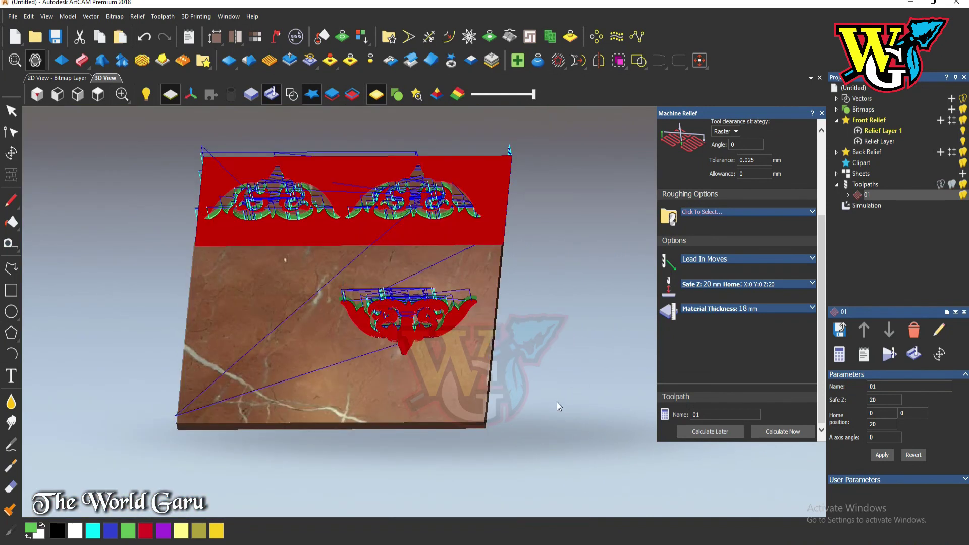